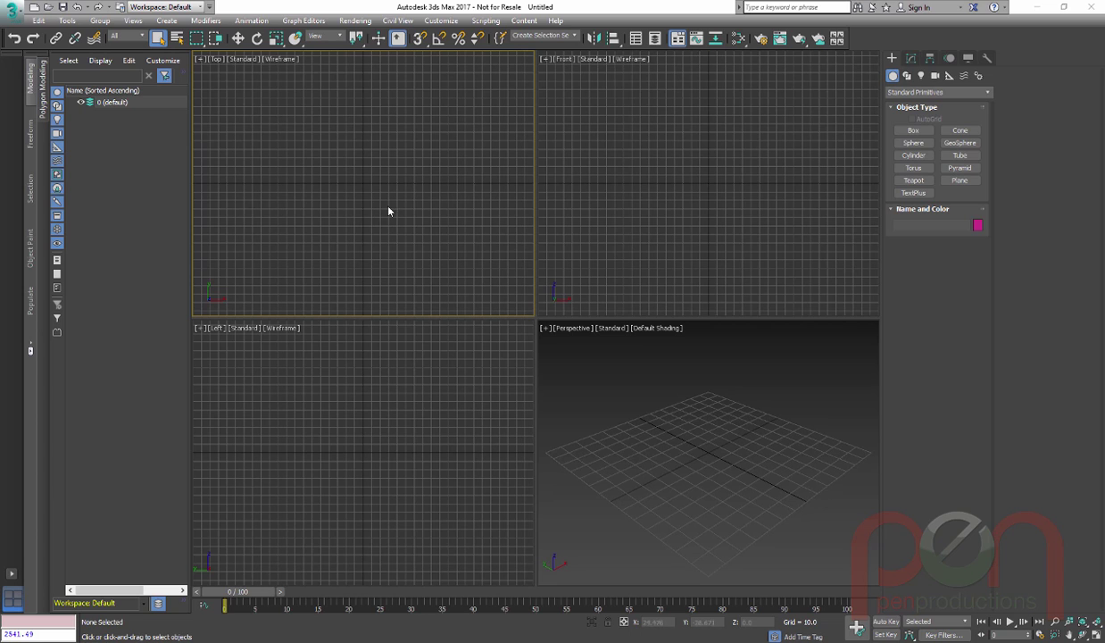
# - Create an upright cylinder about 152 units tall at the origin in the maximized Top view
pyautogui.hotkey('alt', 'w')
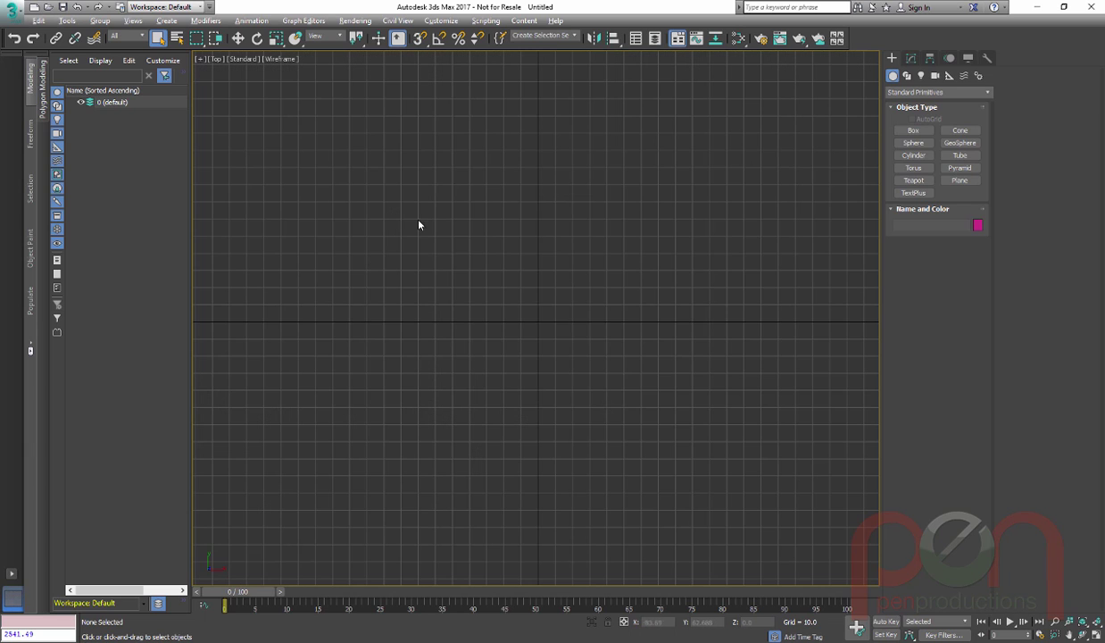
pyautogui.rightClick(540, 366)
pyautogui.write('x')
pyautogui.write('cylind')
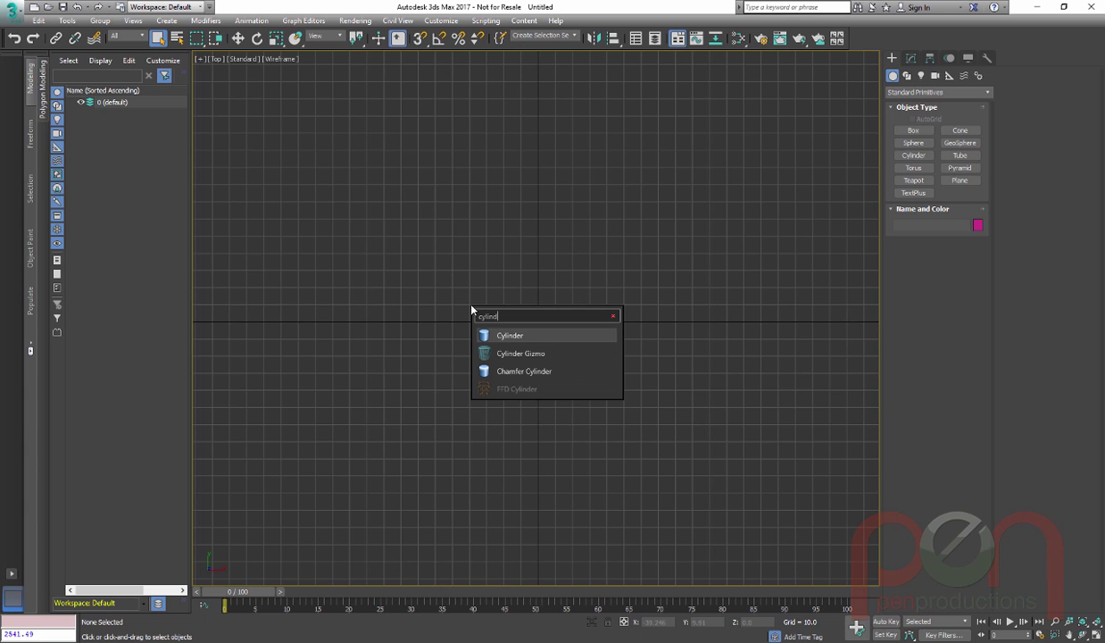
pyautogui.press('Return')
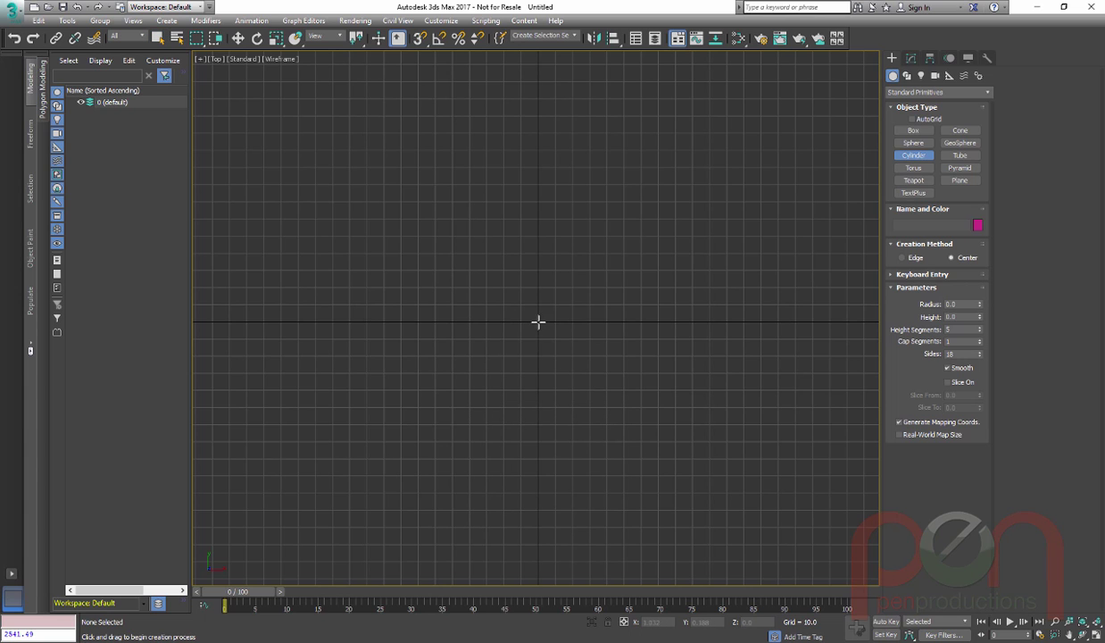
pyautogui.moveTo(538, 322); pyautogui.dragTo(545, 337)
pyautogui.click(542, 77)
pyautogui.scroll(-3, 562, 294)
pyautogui.moveTo(584, 162); pyautogui.dragTo(619, 305, button='middle')
pyautogui.rightClick(609, 304)
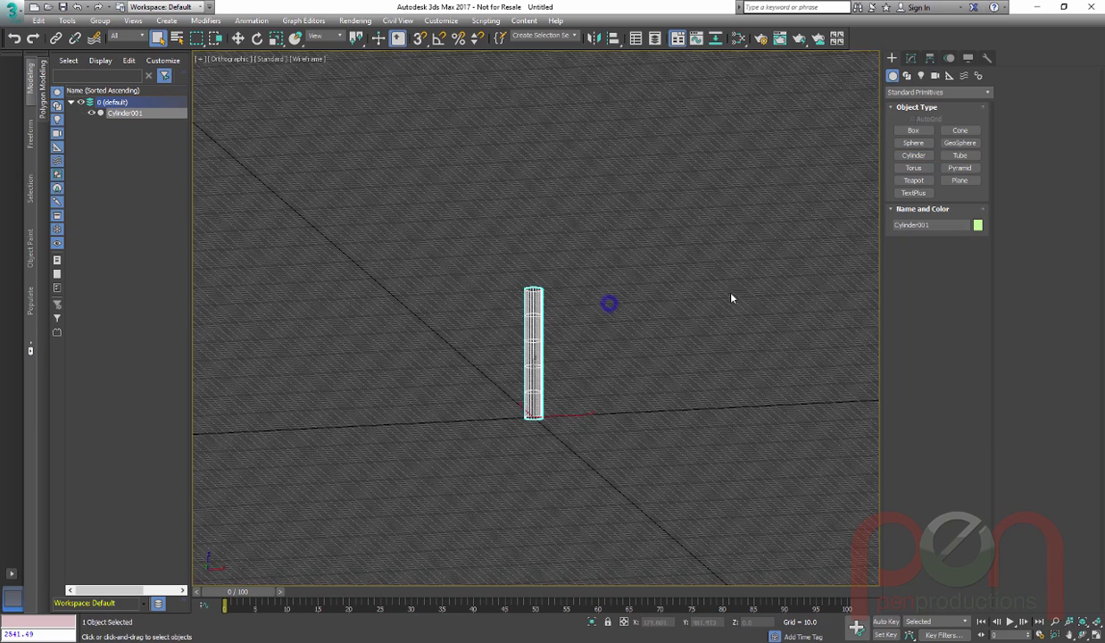
# - Switch to the Front view and set the cylinder's radius to 4
pyautogui.click(911, 58)
pyautogui.moveTo(516, 326); pyautogui.dragTo(549, 452, button='middle')
pyautogui.press('f')
pyautogui.scroll(-3, 567, 312)
pyautogui.doubleClick(961, 232)
pyautogui.write('2')
pyautogui.press('Return')
pyautogui.moveTo(555, 340); pyautogui.dragTo(581, 303, button='middle')
pyautogui.scroll(2, 581, 304)
pyautogui.doubleClick(962, 232)
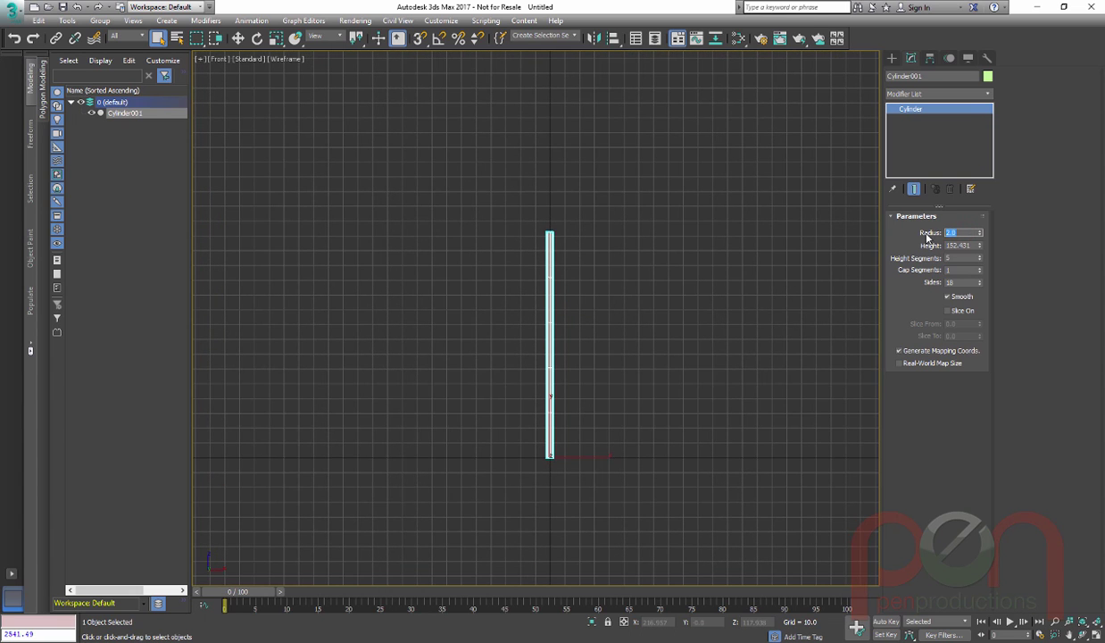
pyautogui.write('4')
pyautogui.press('Return')
# - Display the viewport with default shading and change the cylinder's object color to light gray
pyautogui.moveTo(663, 253); pyautogui.dragTo(649, 296, button='middle')
pyautogui.press('F3')
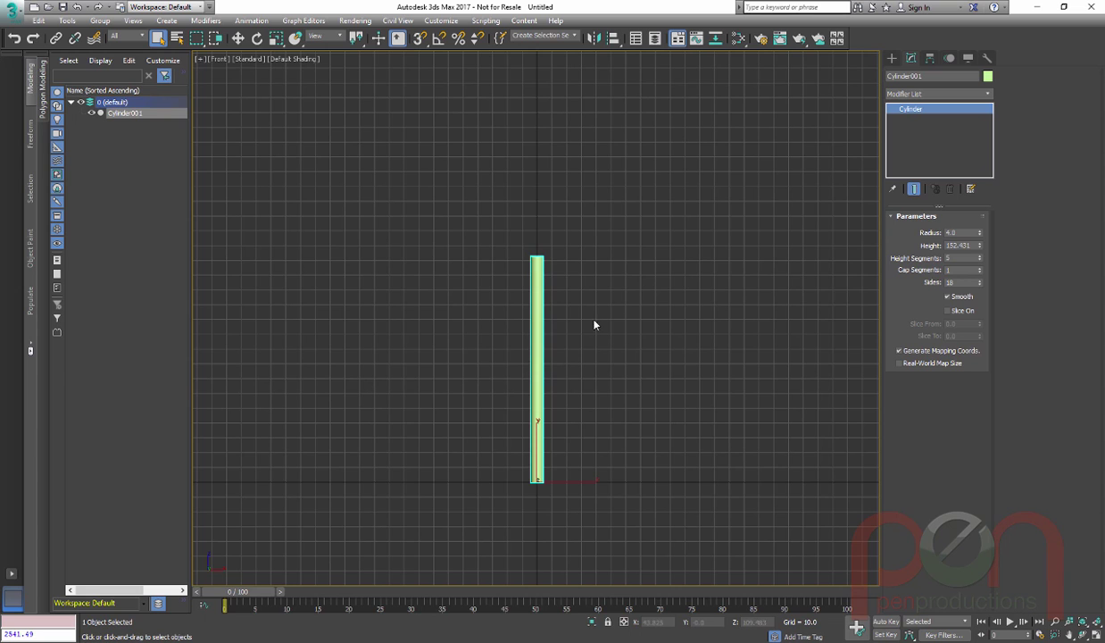
pyautogui.click(989, 76)
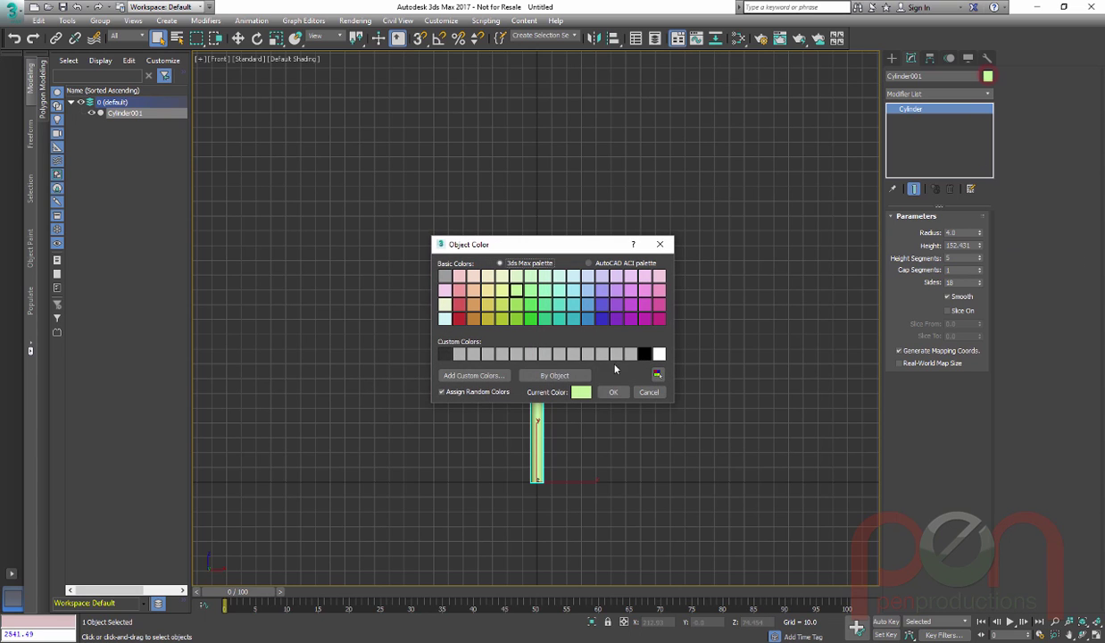
pyautogui.click(615, 352)
pyautogui.click(614, 390)
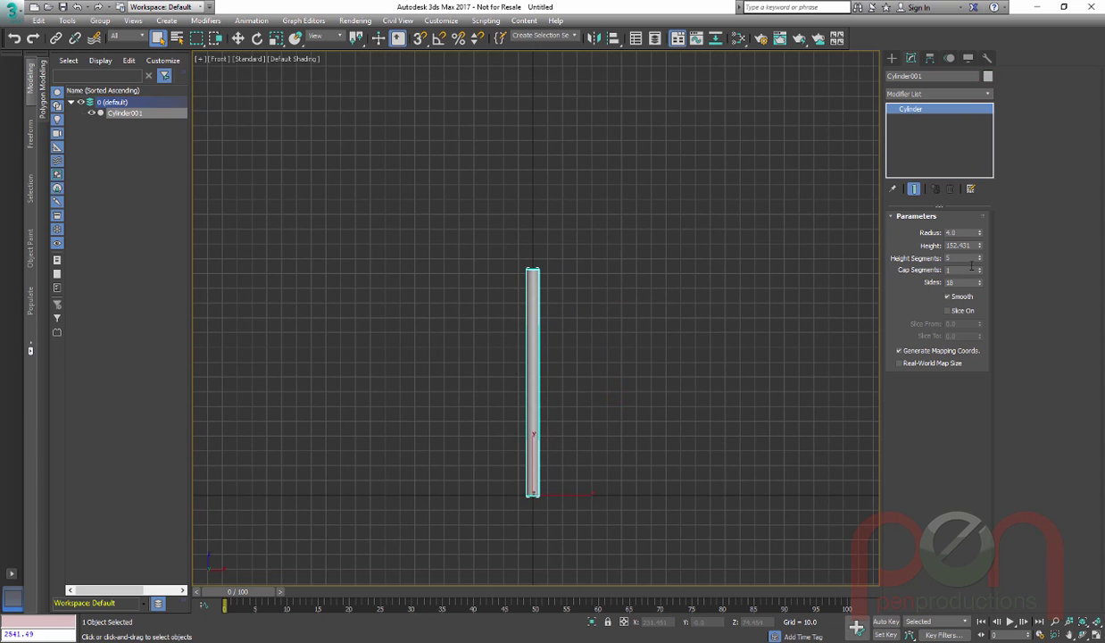
# - Set the cylinder's height to 200
pyautogui.doubleClick(971, 245)
pyautogui.write('200')
pyautogui.press('Return')
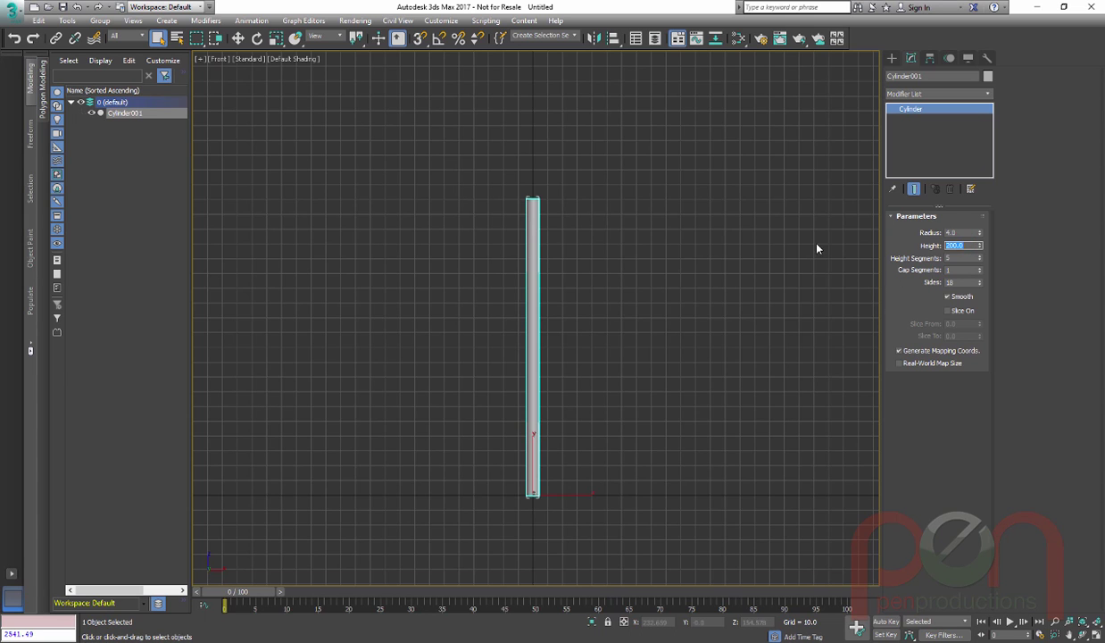
pyautogui.moveTo(624, 265); pyautogui.dragTo(585, 272, button='middle')
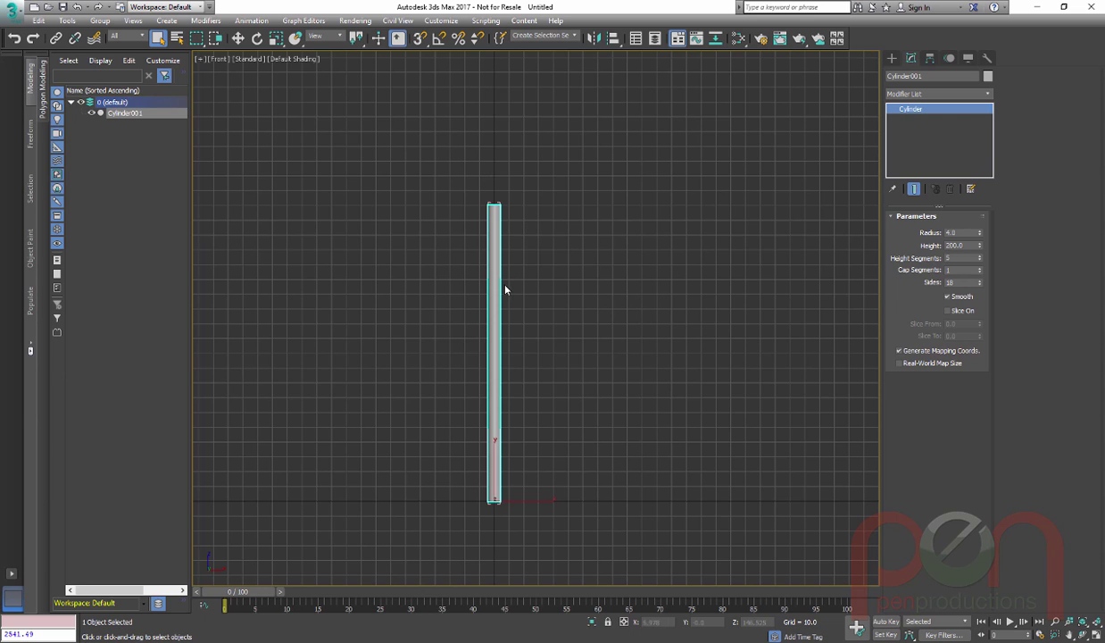
# - Turn on edged faces in the viewport and raise the cylinder's height segments to 96
pyautogui.moveTo(508, 286); pyautogui.dragTo(550, 290, button='middle')
pyautogui.press('F4')
pyautogui.scroll(3, 539, 290)
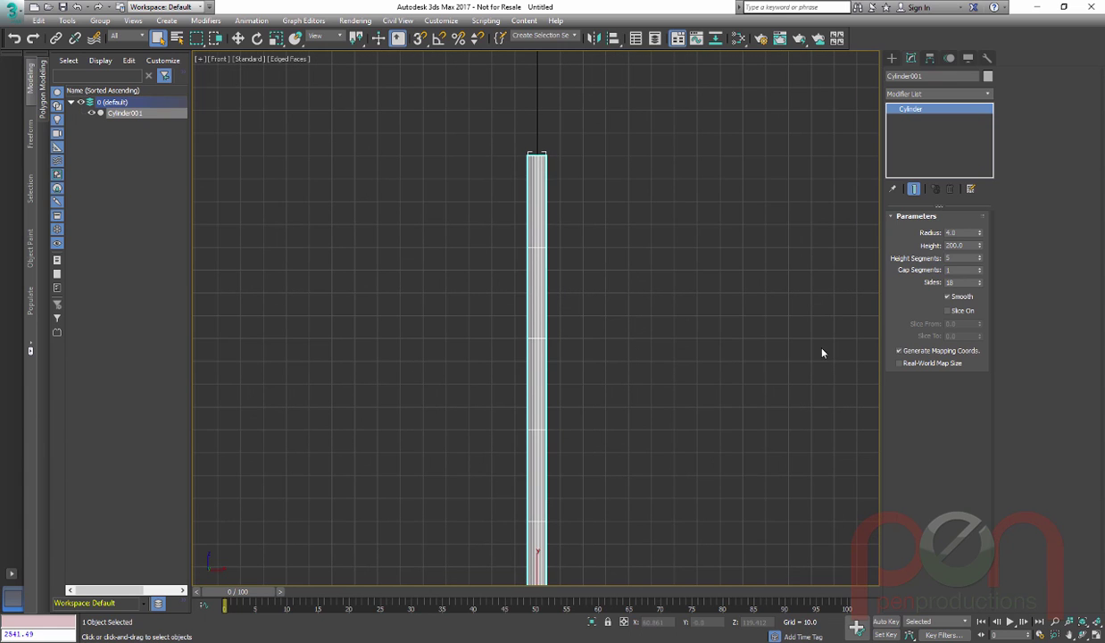
pyautogui.moveTo(980, 261); pyautogui.dragTo(977, 203)
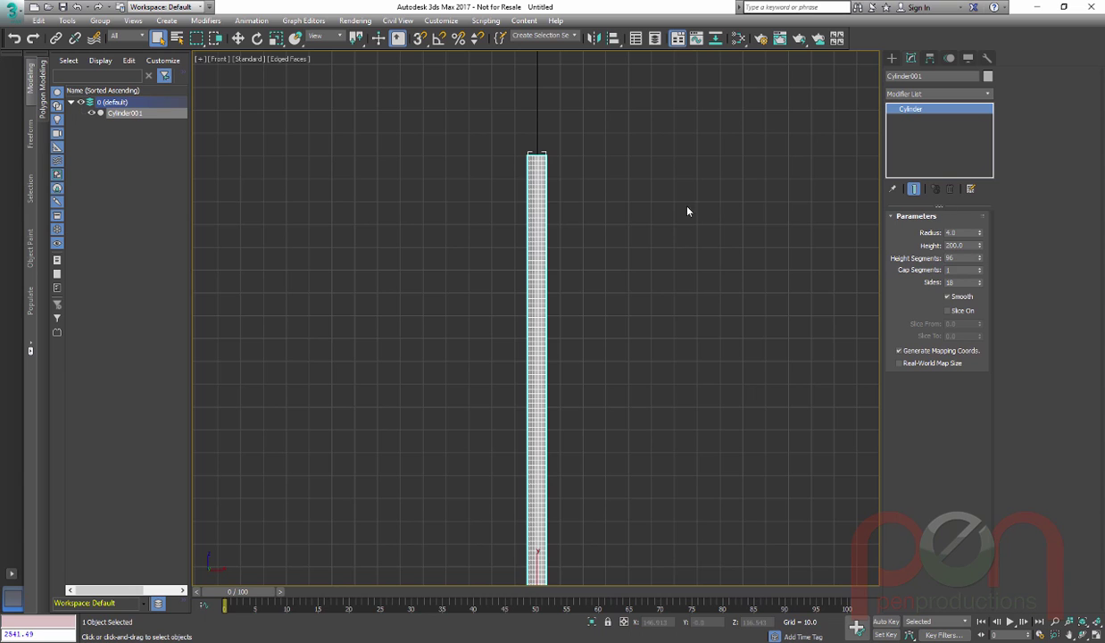
# - Set the cylinder's number of sides to 36
pyautogui.scroll(-3, 616, 227)
pyautogui.doubleClick(969, 281)
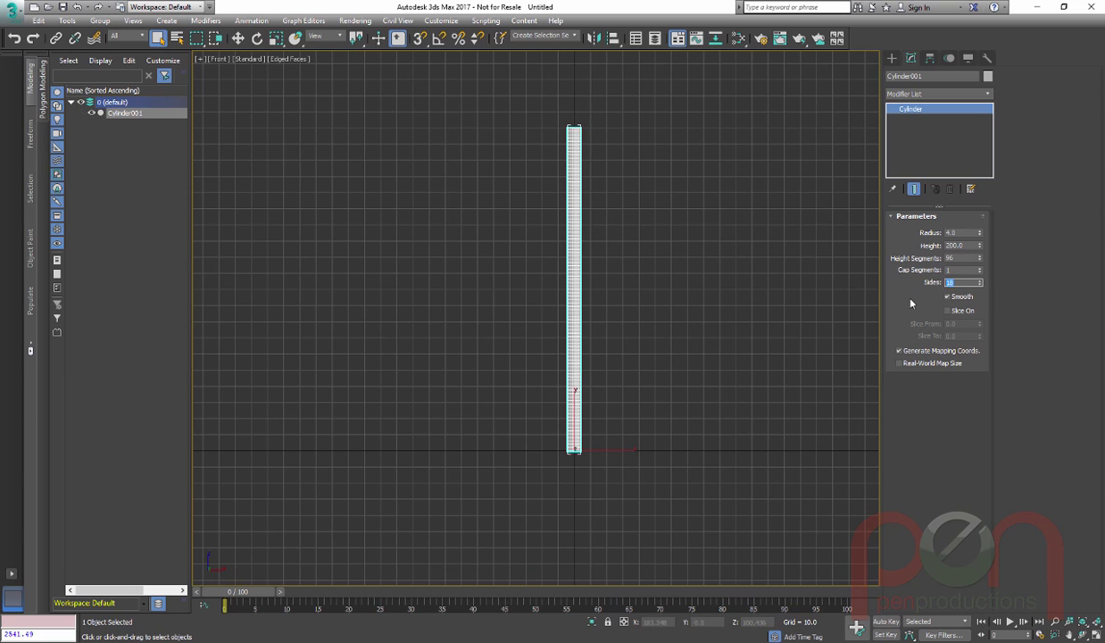
pyautogui.write('36')
pyautogui.press('Return')
pyautogui.keyDown('alt'); pyautogui.moveTo(625, 215); pyautogui.dragTo(636, 268, button='middle'); pyautogui.keyUp('alt')
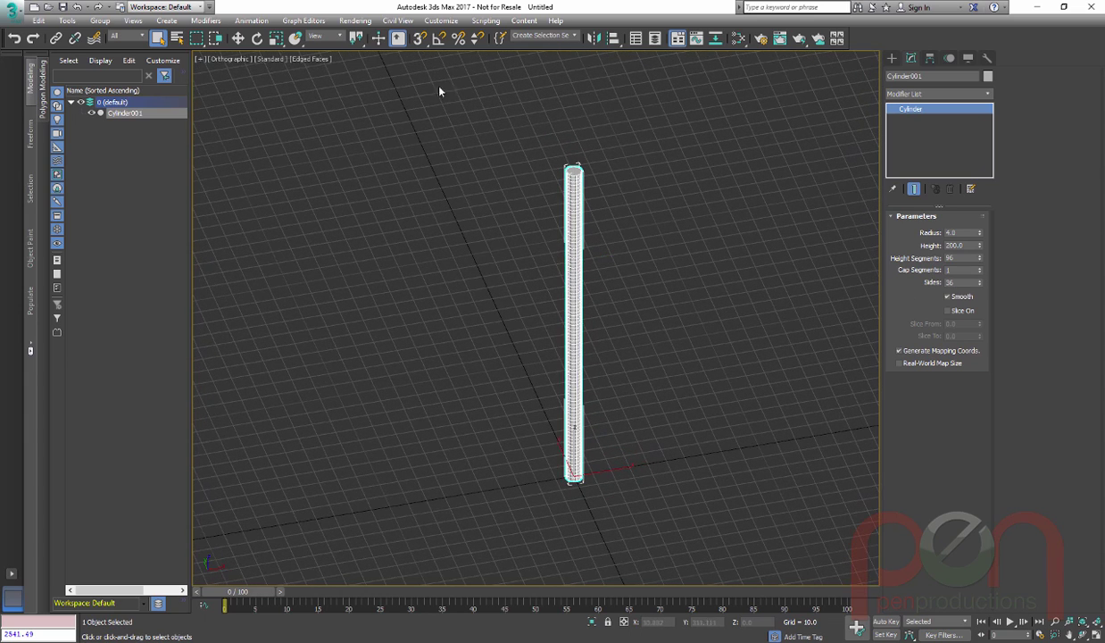
pyautogui.click(259, 60)
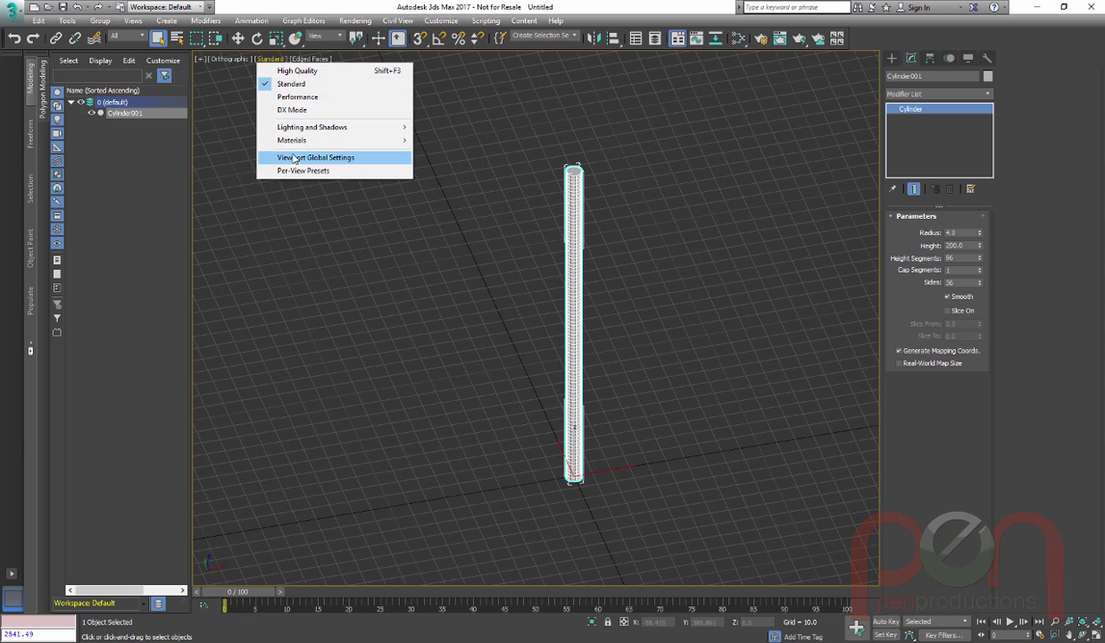
pyautogui.click(294, 156)
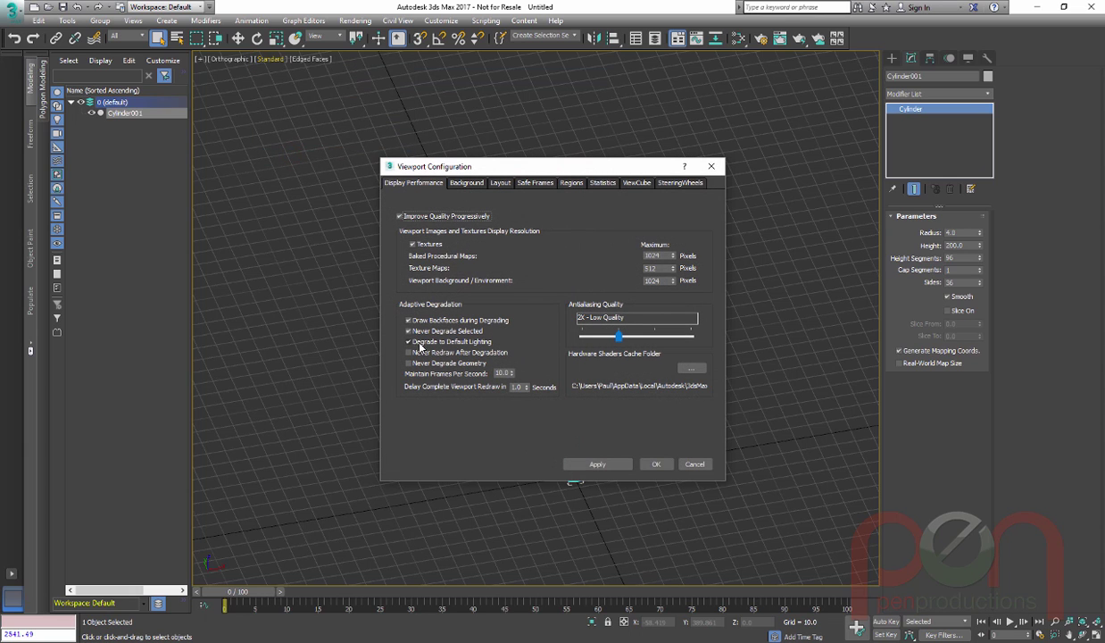
pyautogui.click(710, 166)
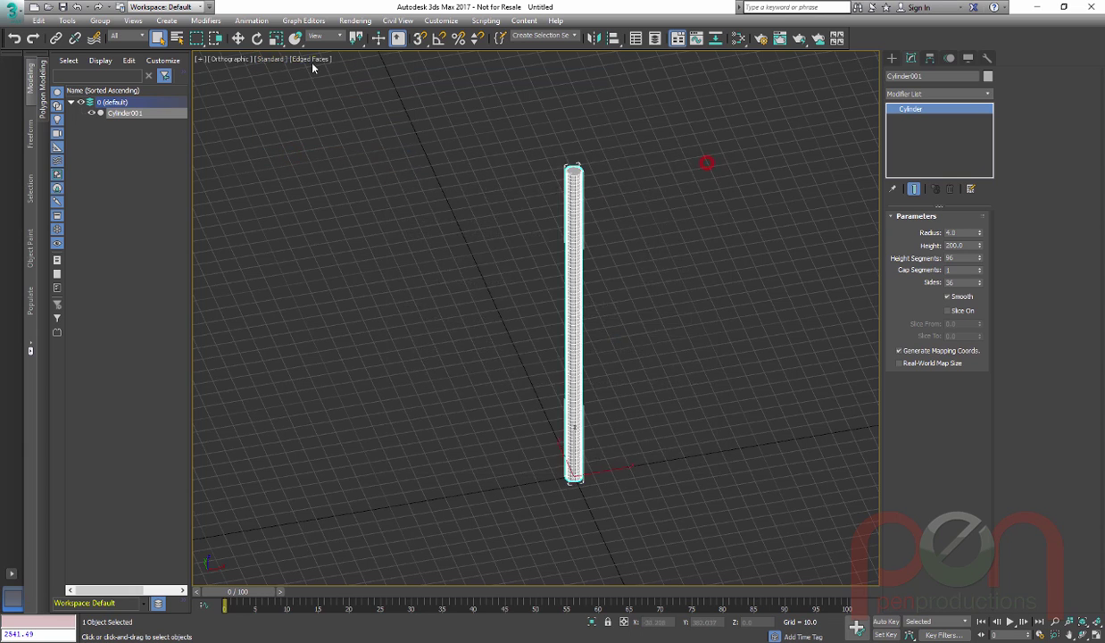
# - Turn off Selection Brackets and turn on Display Selected with Edged Faces in the per-view preferences
pyautogui.click(272, 59)
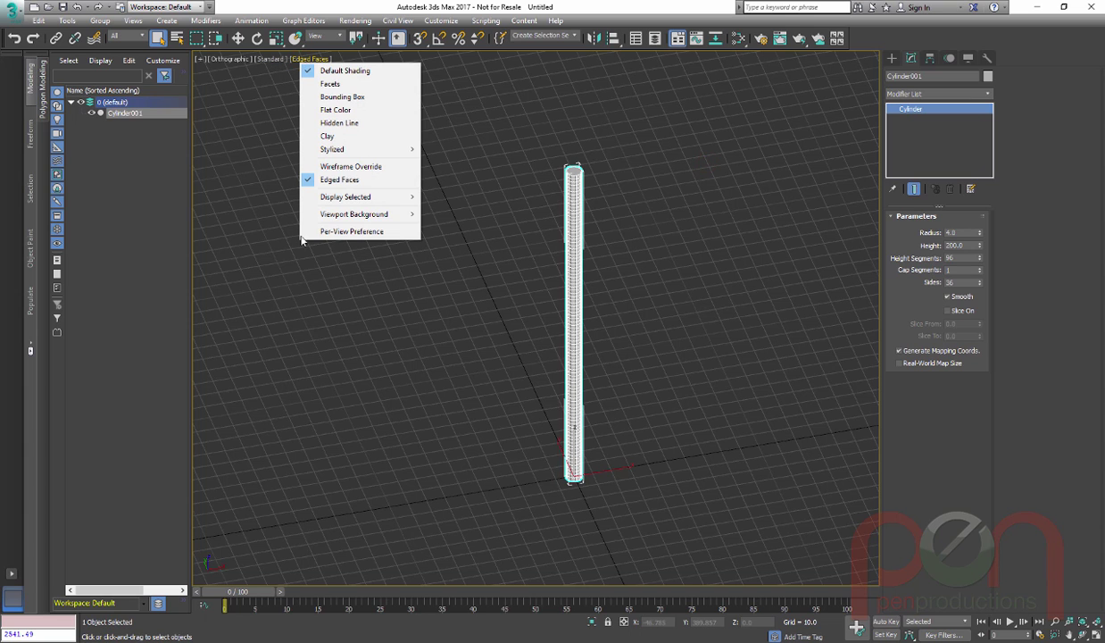
pyautogui.click(342, 232)
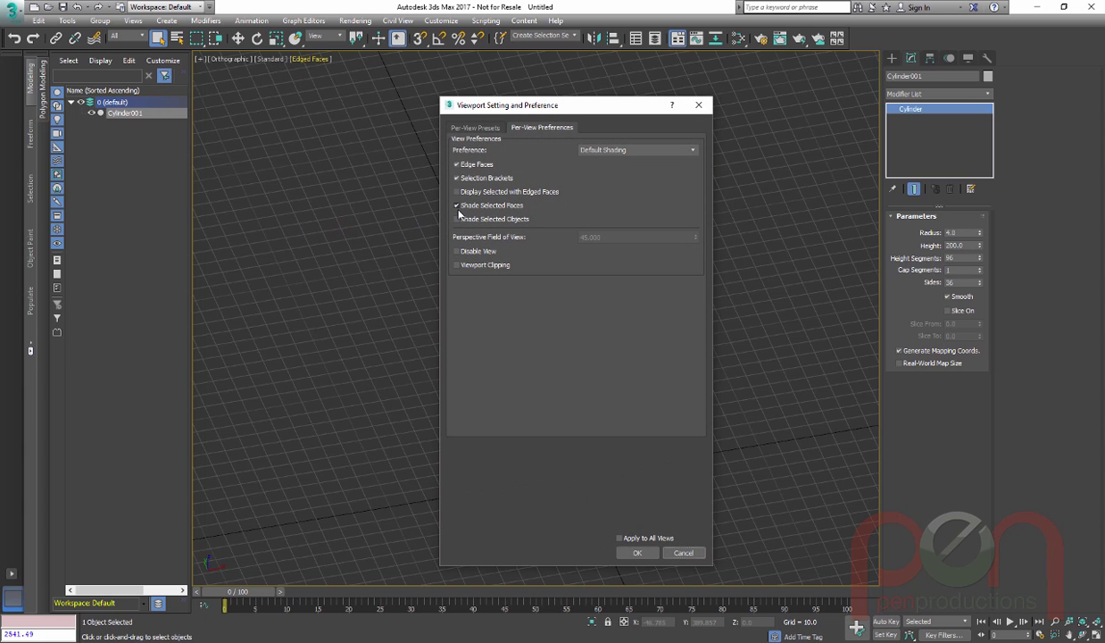
pyautogui.click(456, 178)
pyautogui.click(456, 191)
pyautogui.click(640, 552)
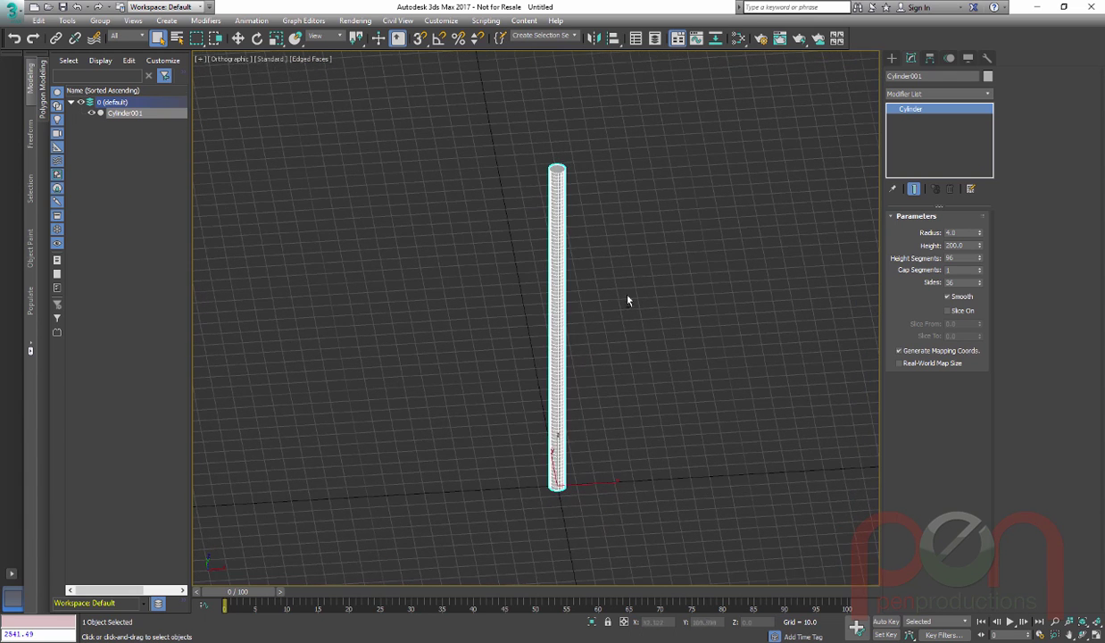
pyautogui.keyDown('alt'); pyautogui.moveTo(627, 302); pyautogui.dragTo(636, 334, button='middle'); pyautogui.keyUp('alt')
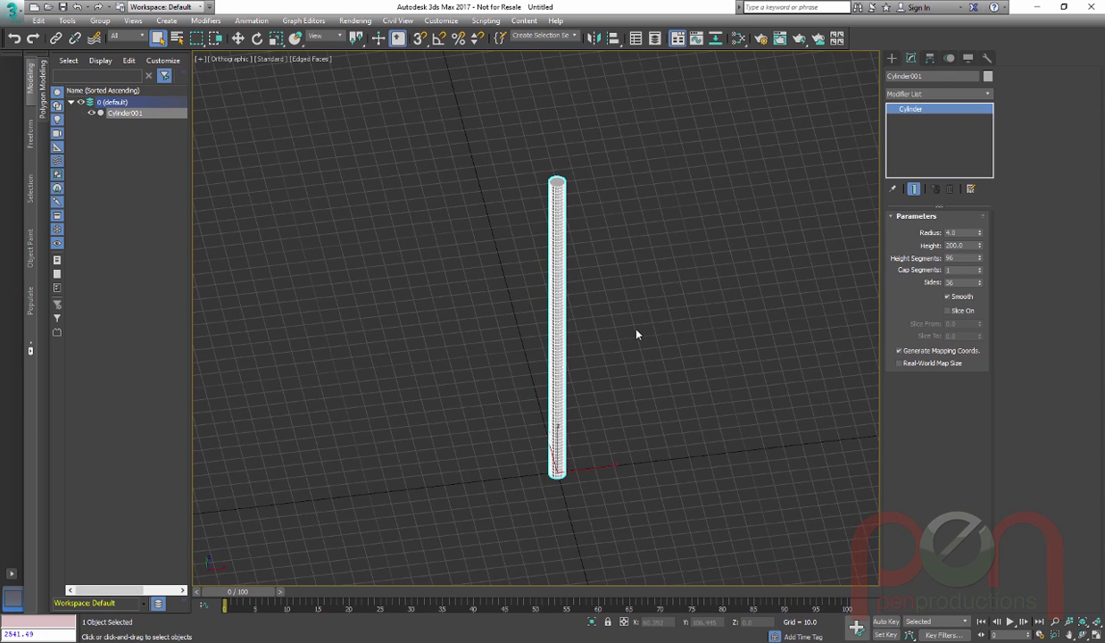
# - Add a Displace modifier to the cylinder and set its mapping to Cylindrical
pyautogui.press('x')
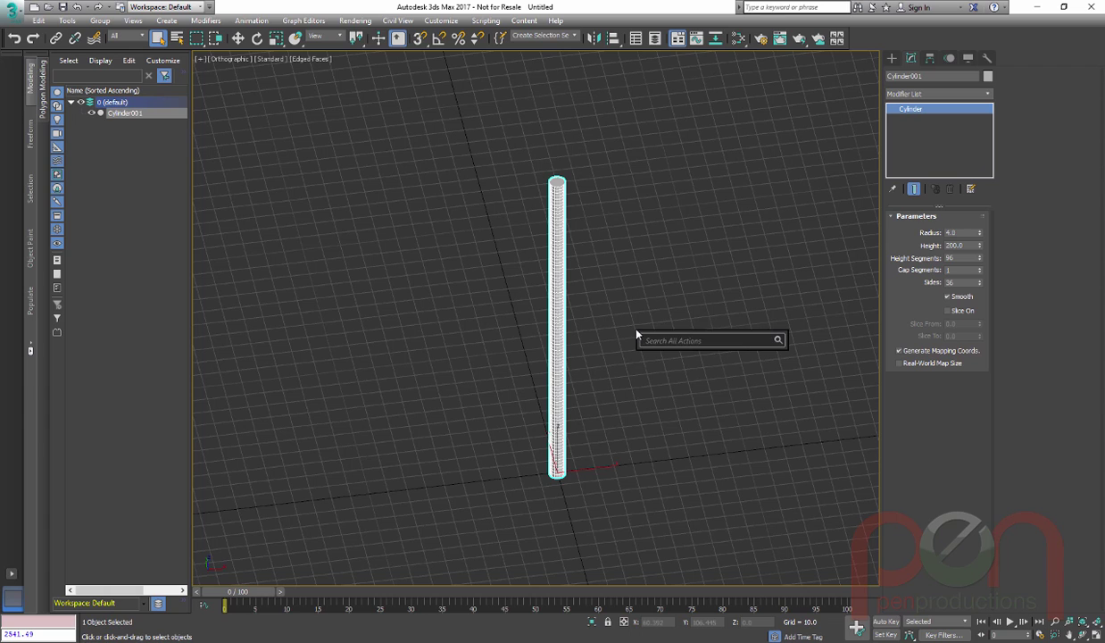
pyautogui.write('displa')
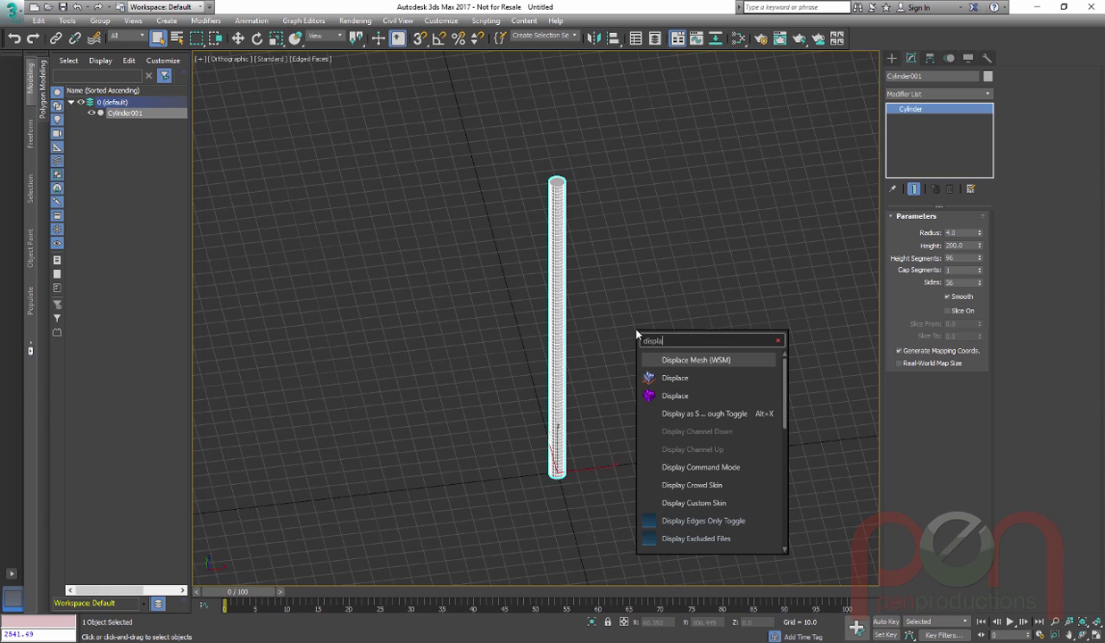
pyautogui.click(685, 378)
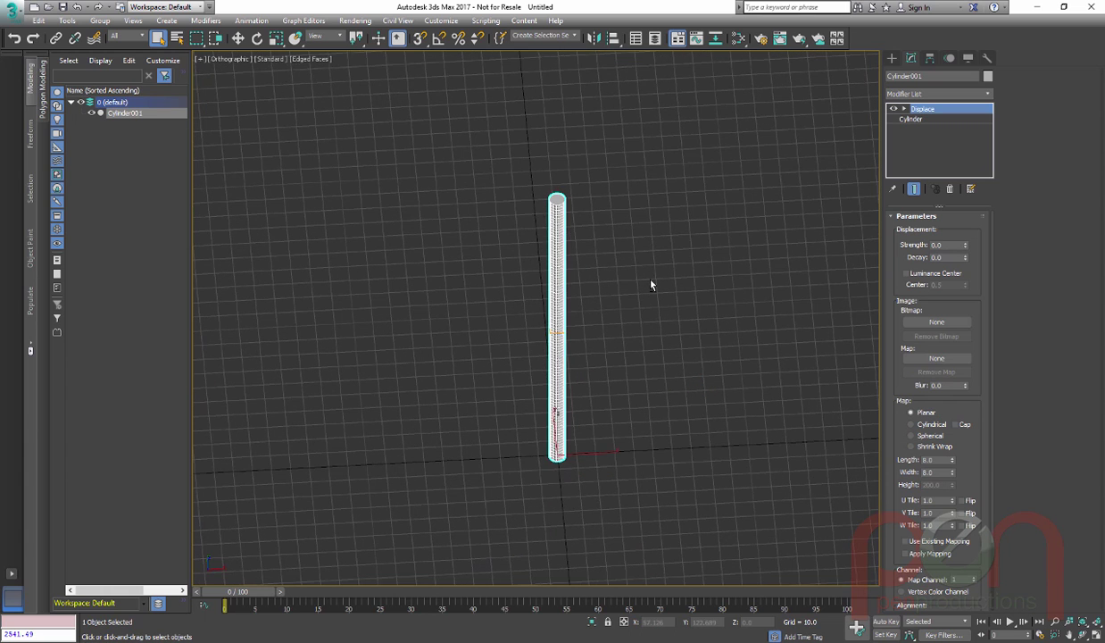
pyautogui.click(910, 425)
pyautogui.scroll(2, 576, 238)
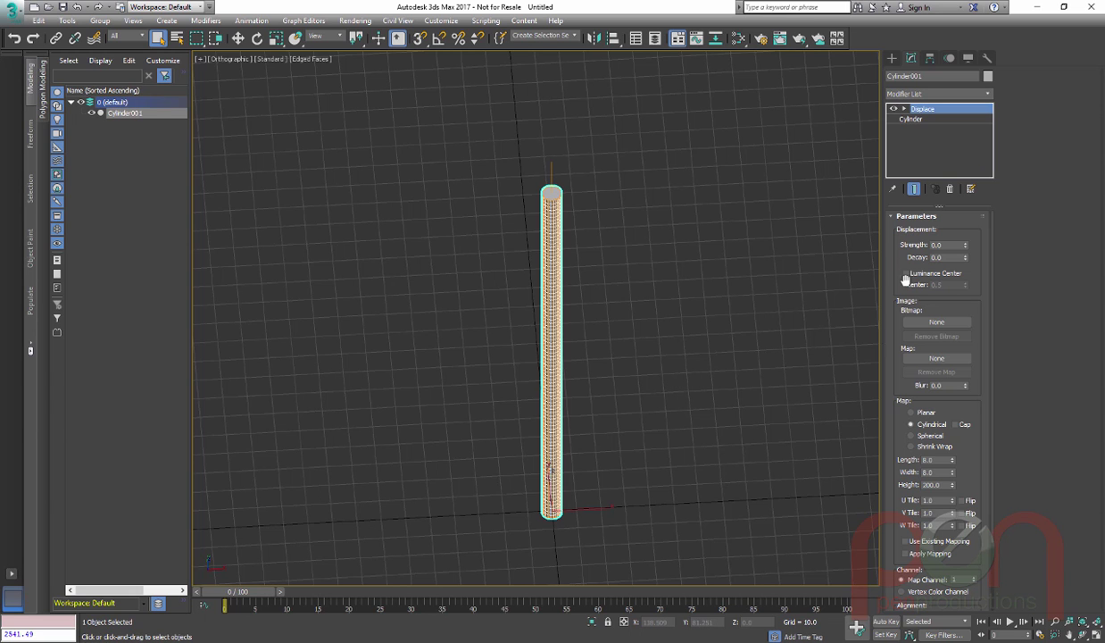
# - Create a Gradient Ramp map in the Slate Material Editor and open its parameters
pyautogui.moveTo(609, 329); pyautogui.dragTo(752, 304, button='middle')
pyautogui.press('m')
pyautogui.moveTo(267, 71); pyautogui.dragTo(461, 63)
pyautogui.rightClick(347, 241)
pyautogui.moveTo(375, 265)
pyautogui.moveTo(288, 278)
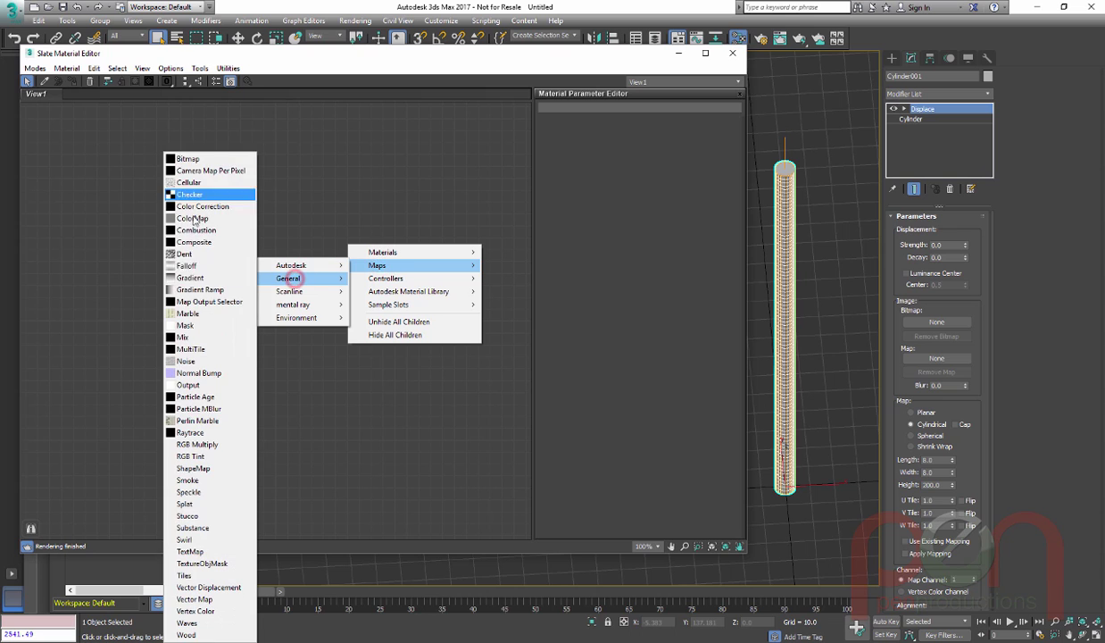
pyautogui.click(203, 291)
pyautogui.moveTo(317, 238); pyautogui.dragTo(294, 206)
pyautogui.doubleClick(308, 216)
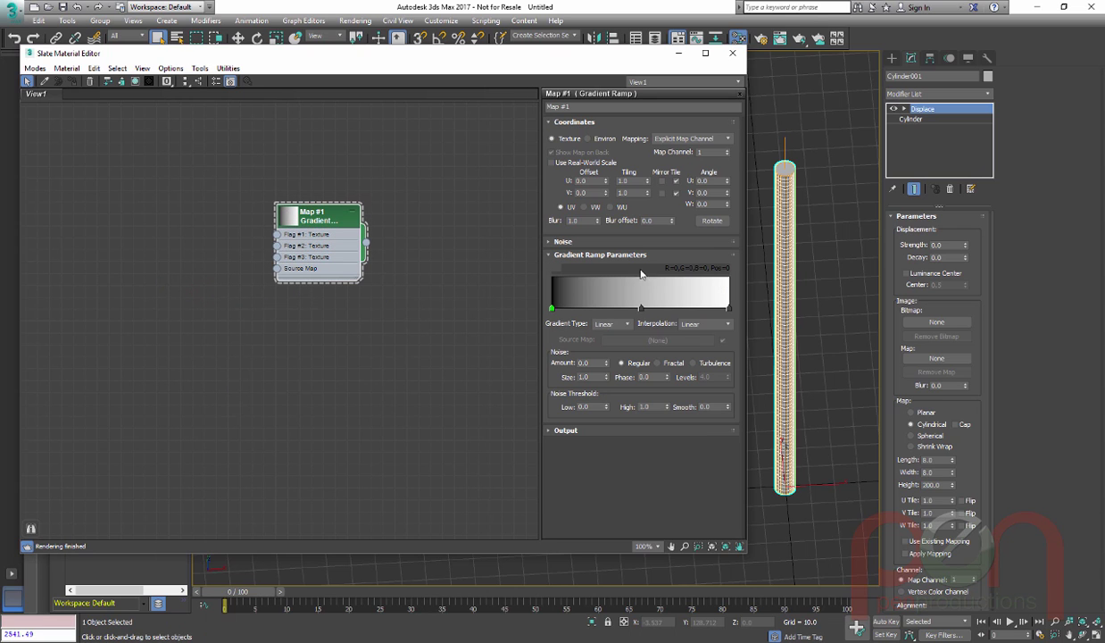
# - Set the gradient's middle flag to white and its end flag at position 100 to black
pyautogui.doubleClick(640, 308)
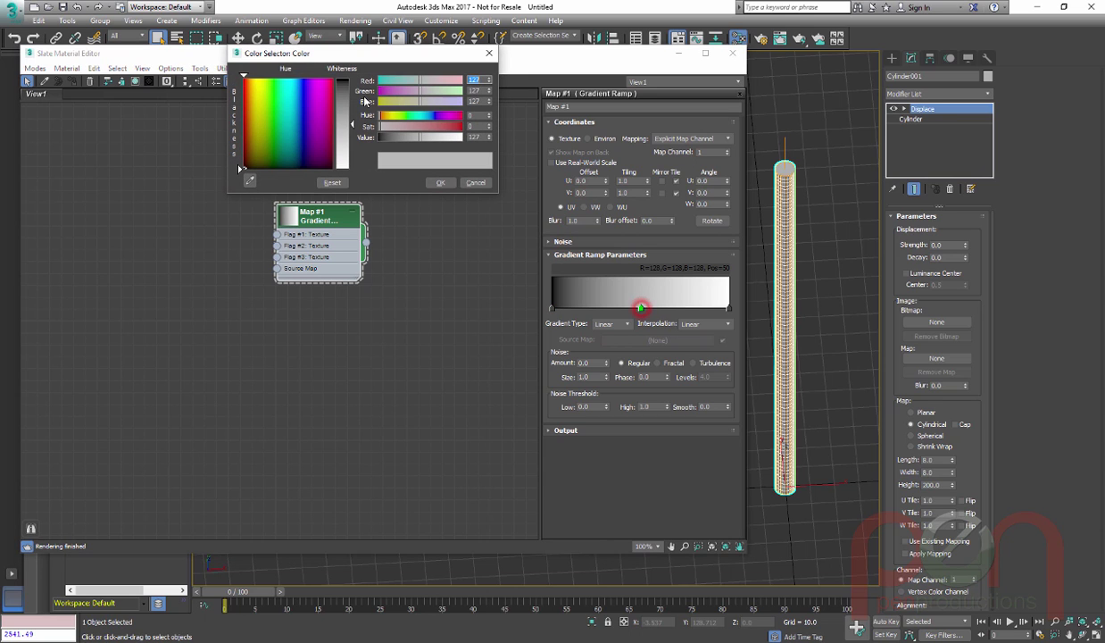
pyautogui.click(351, 168)
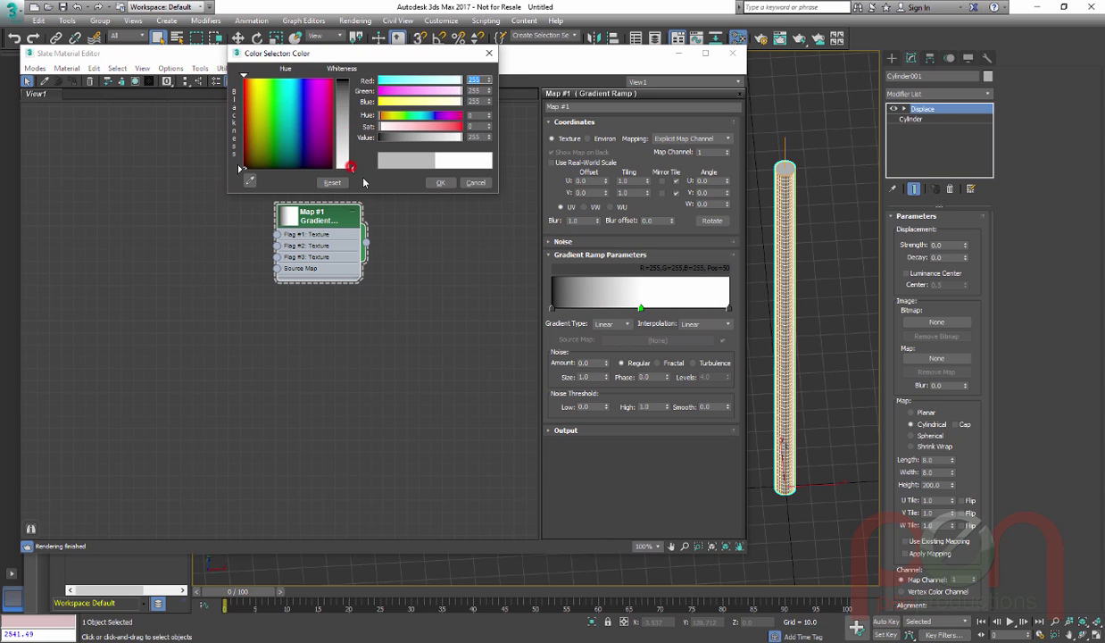
pyautogui.click(729, 308)
pyautogui.click(440, 182)
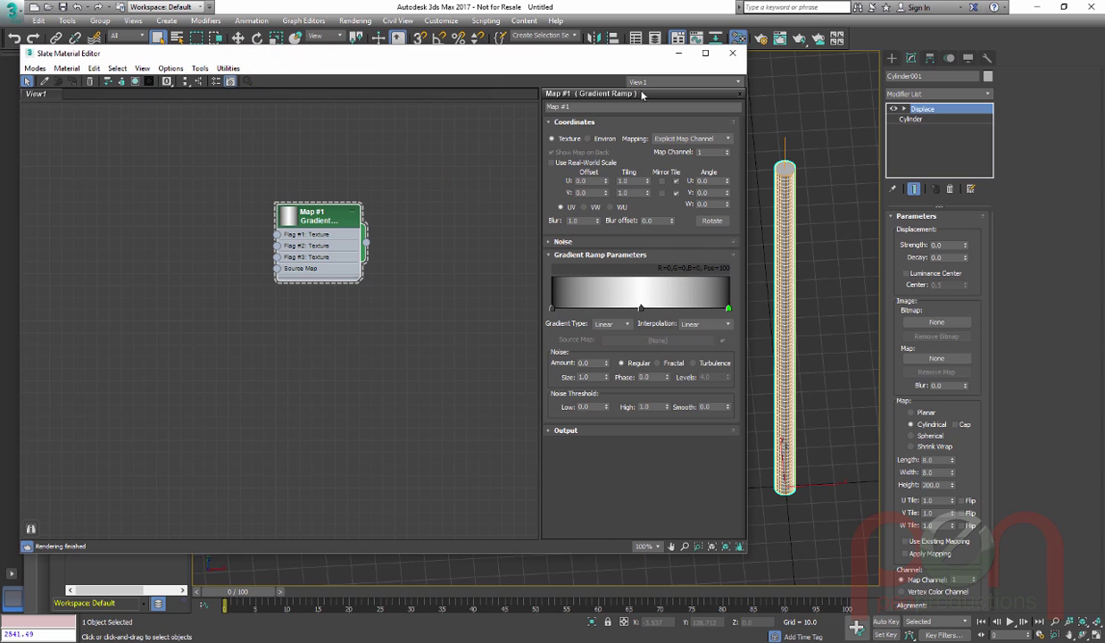
# - Assign the Gradient Ramp as an instance to the Displace modifier's map and raise the displacement strength to 5.42
pyautogui.moveTo(367, 244); pyautogui.dragTo(934, 362)
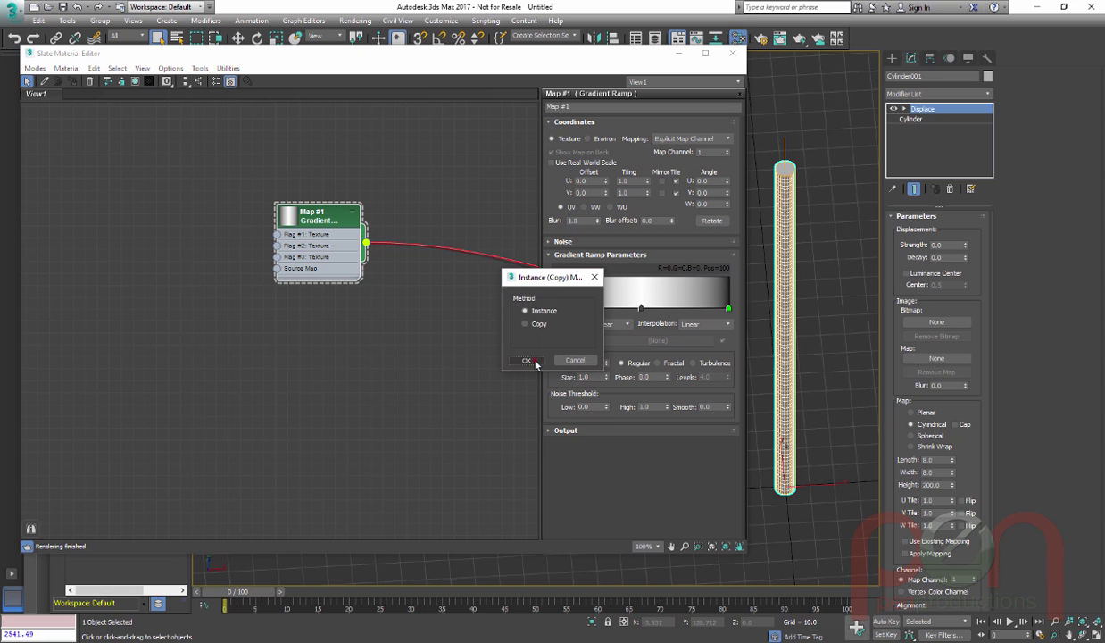
pyautogui.click(526, 360)
pyautogui.scroll(5, 804, 261)
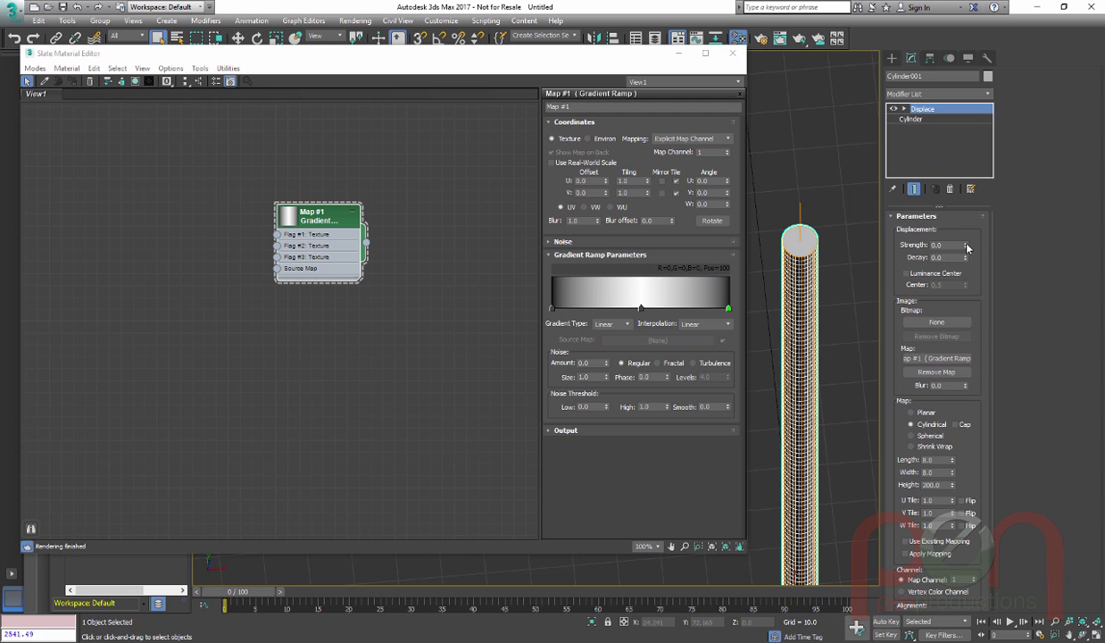
pyautogui.moveTo(967, 247); pyautogui.dragTo(918, 538)
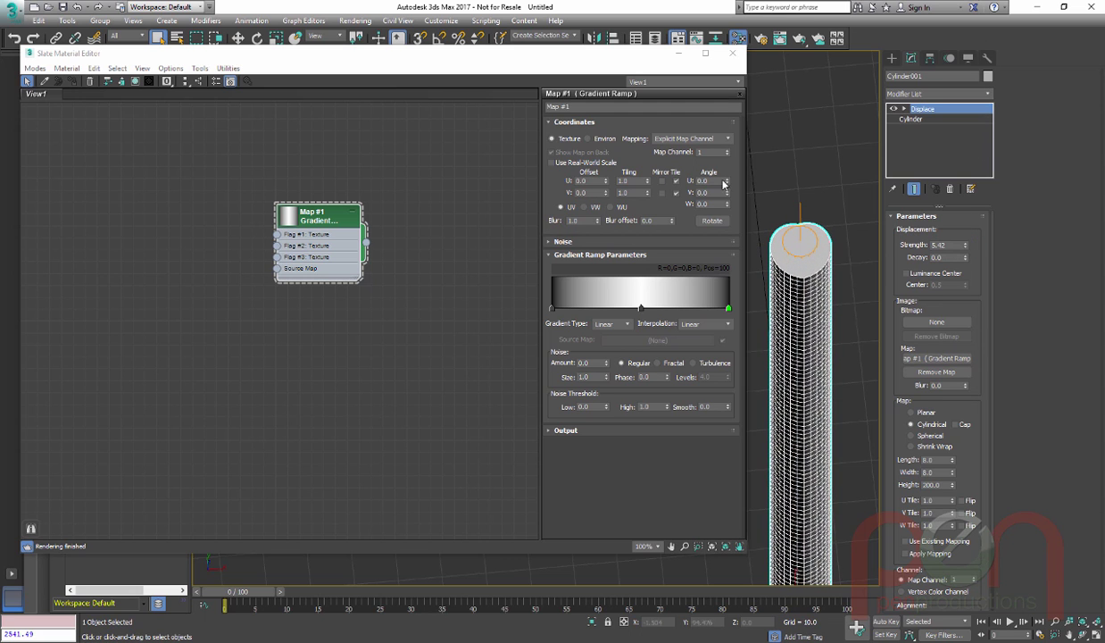
# - Set the Gradient Ramp's U tiling to 3
pyautogui.moveTo(648, 183); pyautogui.dragTo(604, 182)
pyautogui.write('3')
pyautogui.press('Return')
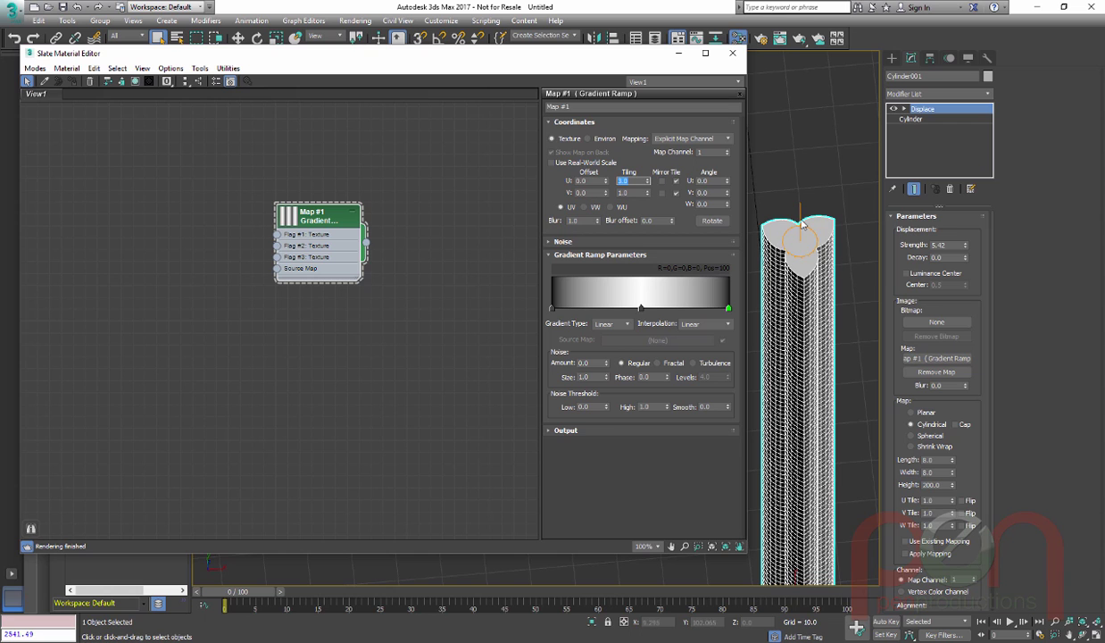
pyautogui.click(822, 312)
pyautogui.moveTo(822, 311); pyautogui.dragTo(830, 288, button='middle')
pyautogui.keyDown('alt'); pyautogui.moveTo(827, 194); pyautogui.dragTo(804, 234, button='middle'); pyautogui.keyUp('alt')
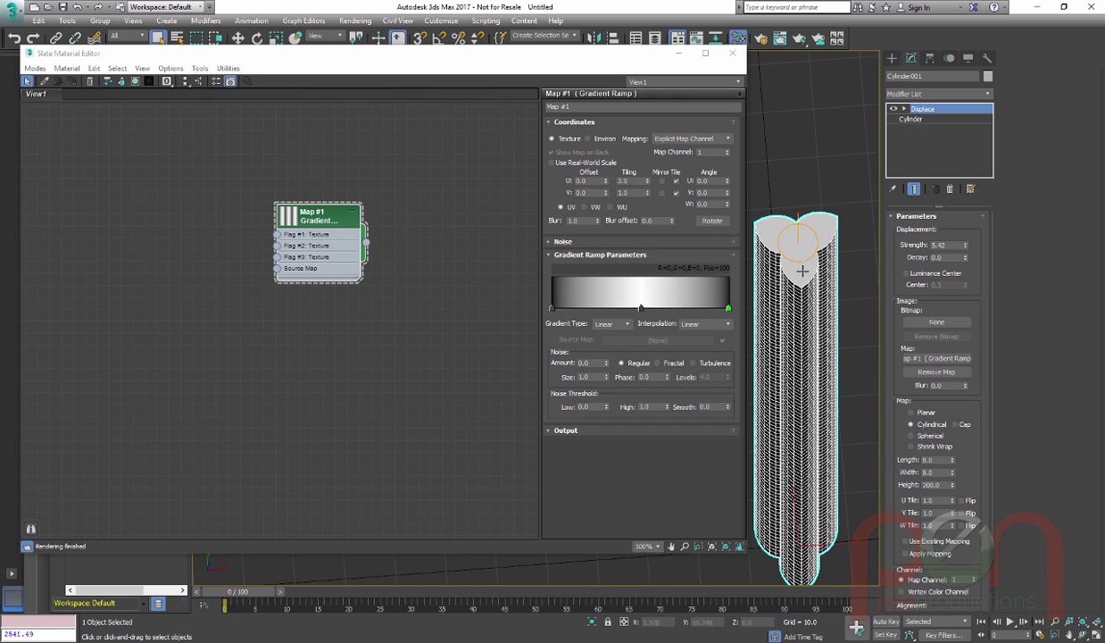
# - Try Ease In Out interpolation on the Gradient Ramp and return it to Linear
pyautogui.click(700, 324)
pyautogui.click(689, 332)
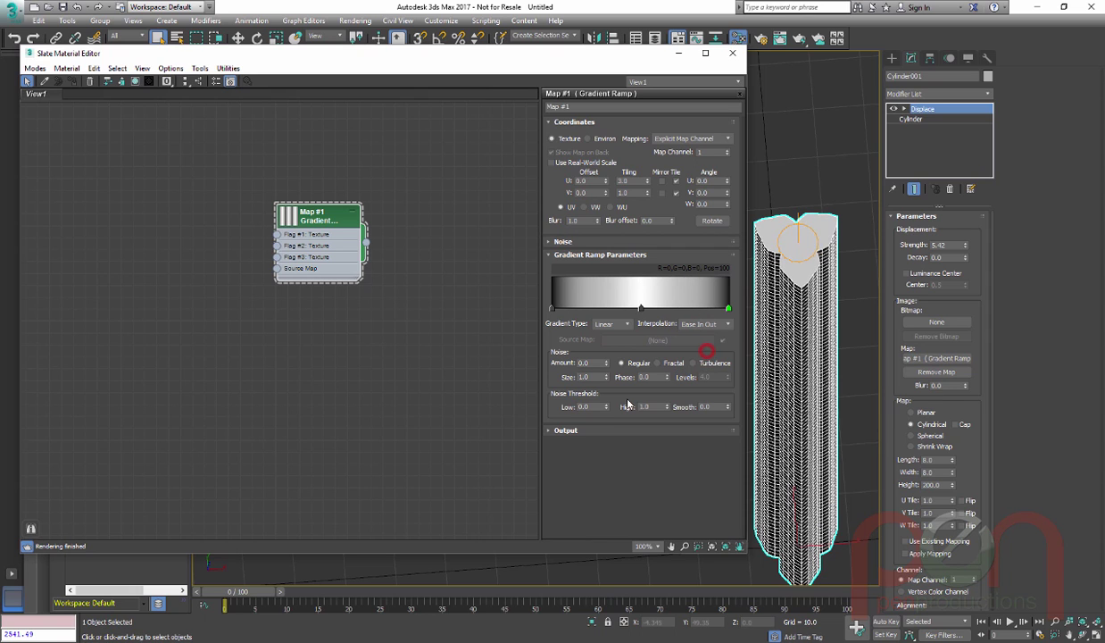
pyautogui.click(689, 324)
pyautogui.click(696, 366)
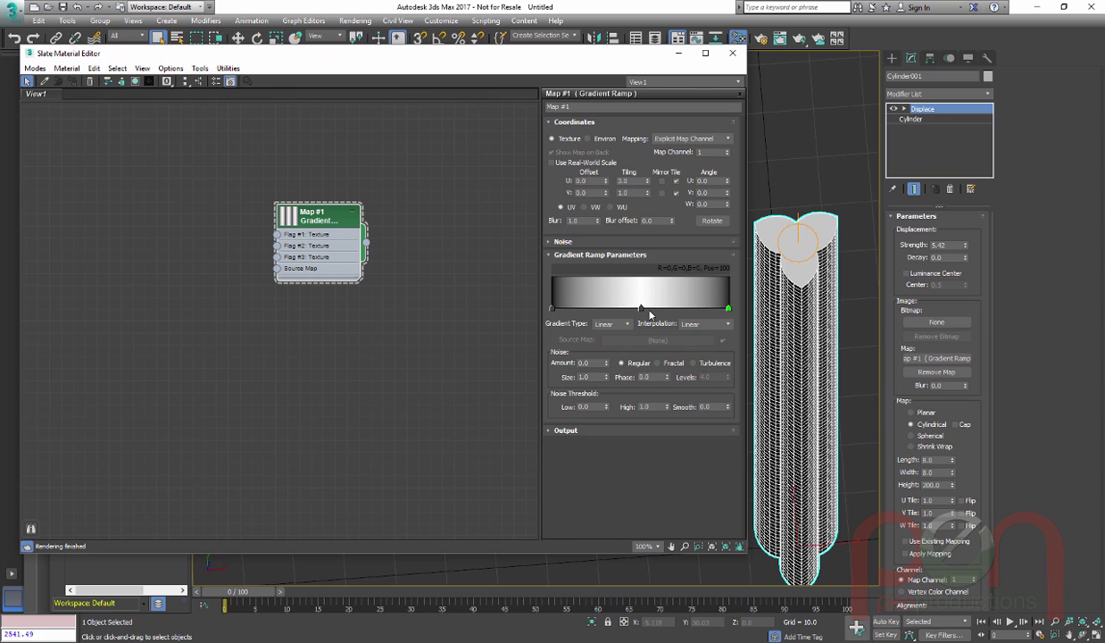
# - Round the gradient's falloff by spreading its near-white flags around the centre, one at 60, and adding grey flags near 28, 76, 12 and 88
pyautogui.moveTo(641, 307)
pyautogui.mouseDown()
pyautogui.moveTo(628, 307)
pyautogui.moveTo(658, 307)
pyautogui.mouseUp()
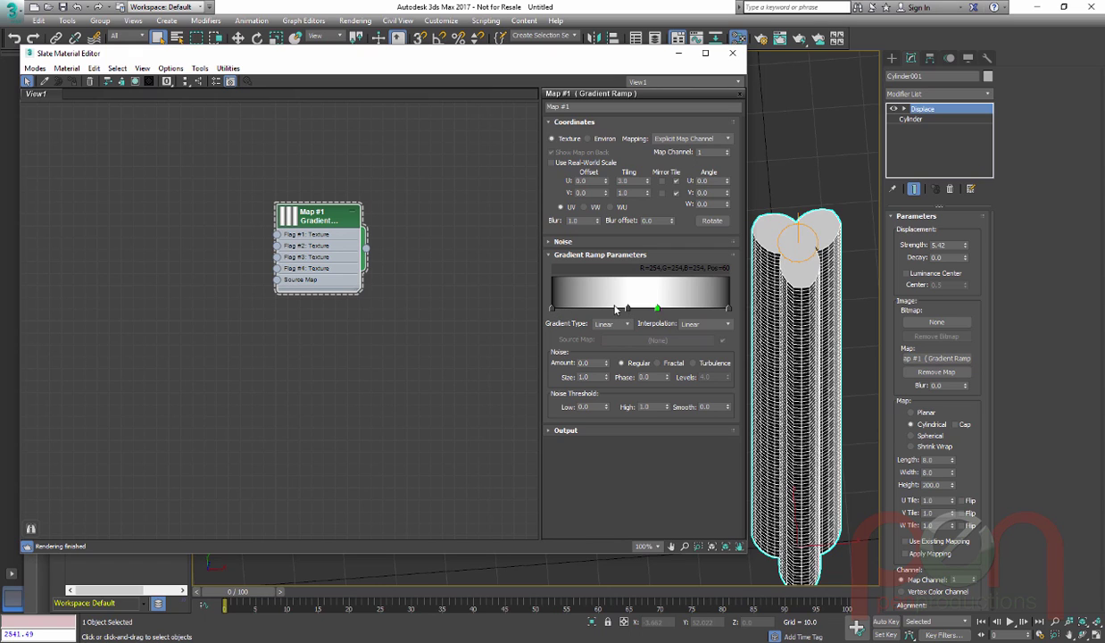
pyautogui.moveTo(613, 310); pyautogui.dragTo(602, 310)
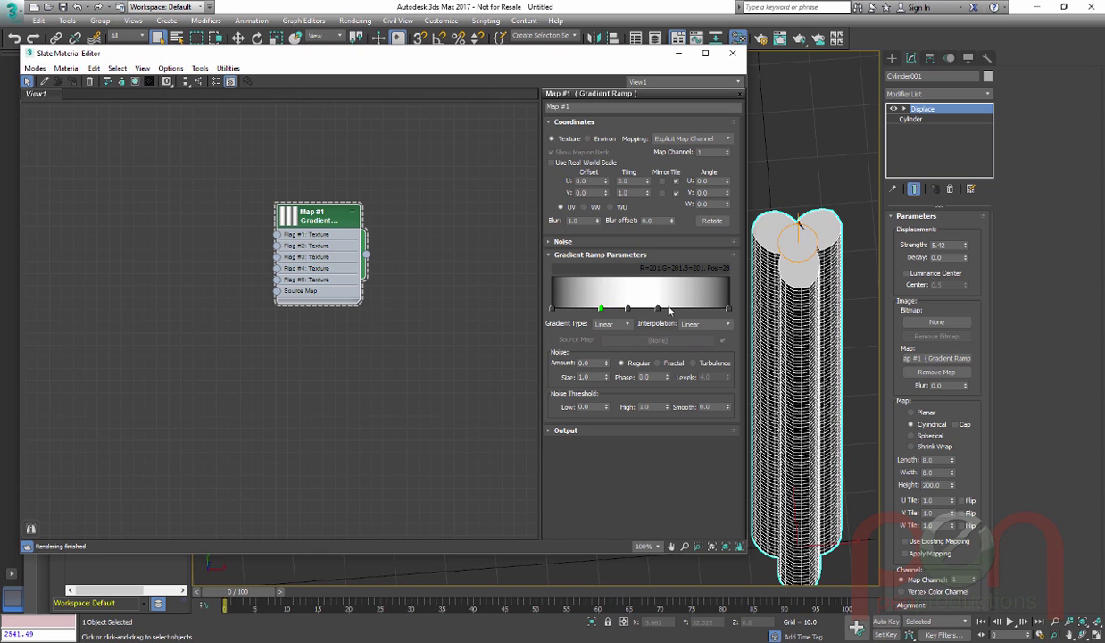
pyautogui.moveTo(673, 309); pyautogui.dragTo(684, 310)
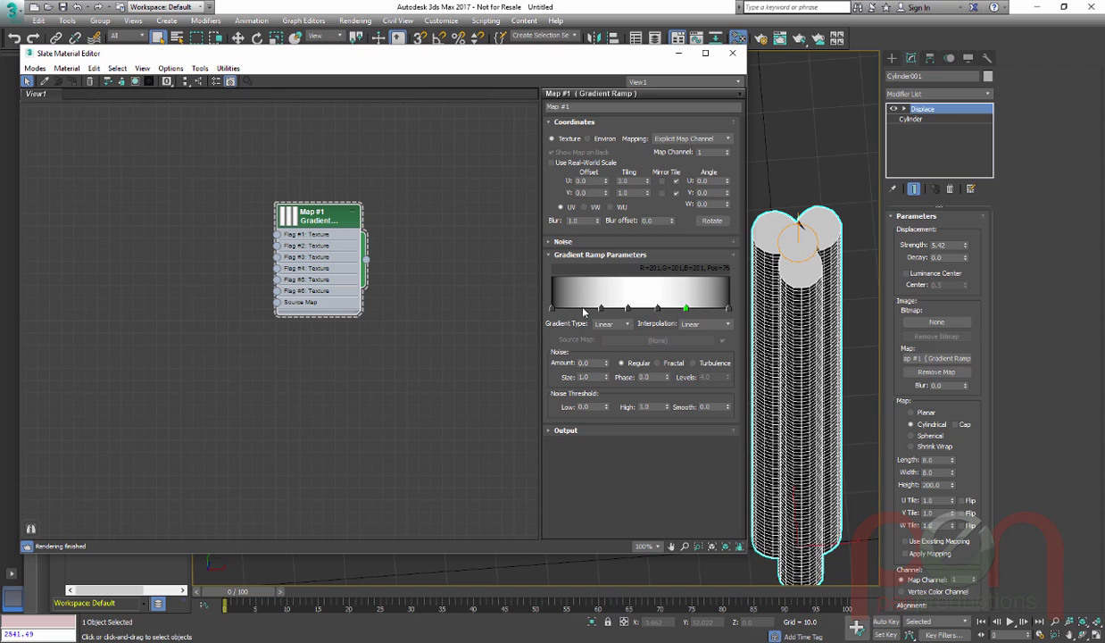
pyautogui.moveTo(585, 311); pyautogui.dragTo(575, 309)
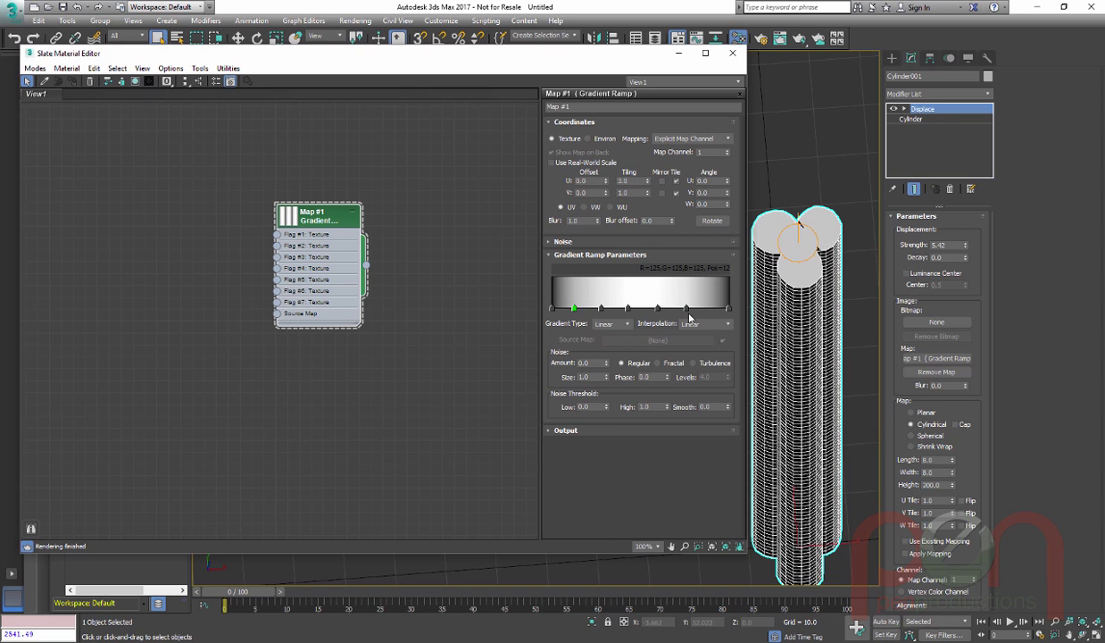
pyautogui.moveTo(701, 308); pyautogui.dragTo(706, 308)
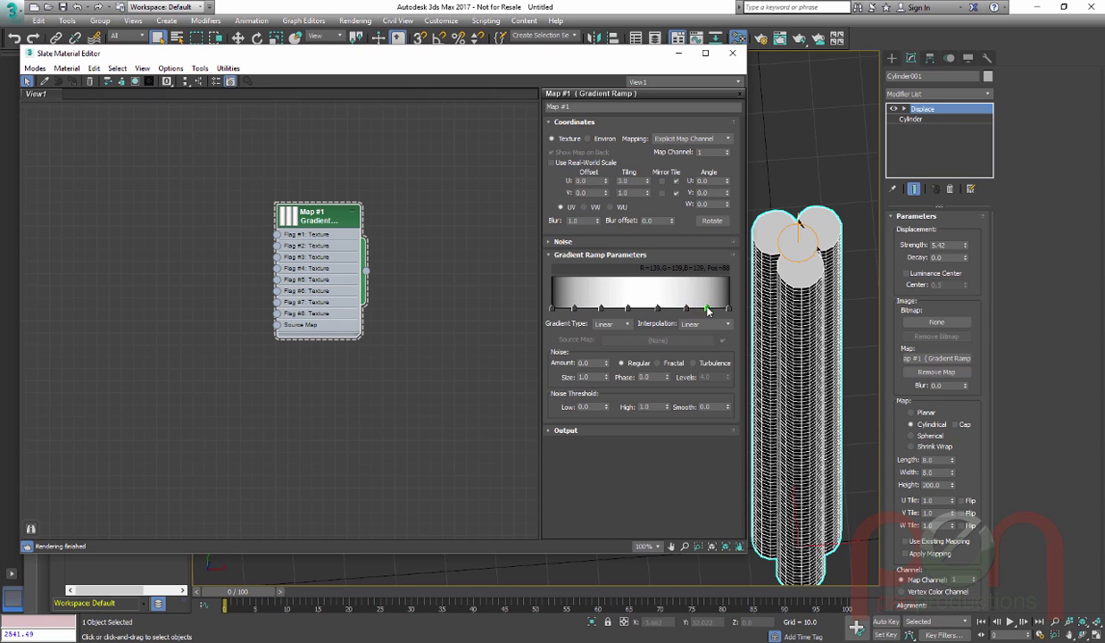
# - Add a Twist modifier to the three-lobed column and set its twist angle to 1090.5 around the Z axis
pyautogui.keyDown('alt'); pyautogui.moveTo(839, 246); pyautogui.dragTo(833, 347, button='middle'); pyautogui.keyUp('alt')
pyautogui.scroll(6, 818, 394)
pyautogui.scroll(-4, 810, 369)
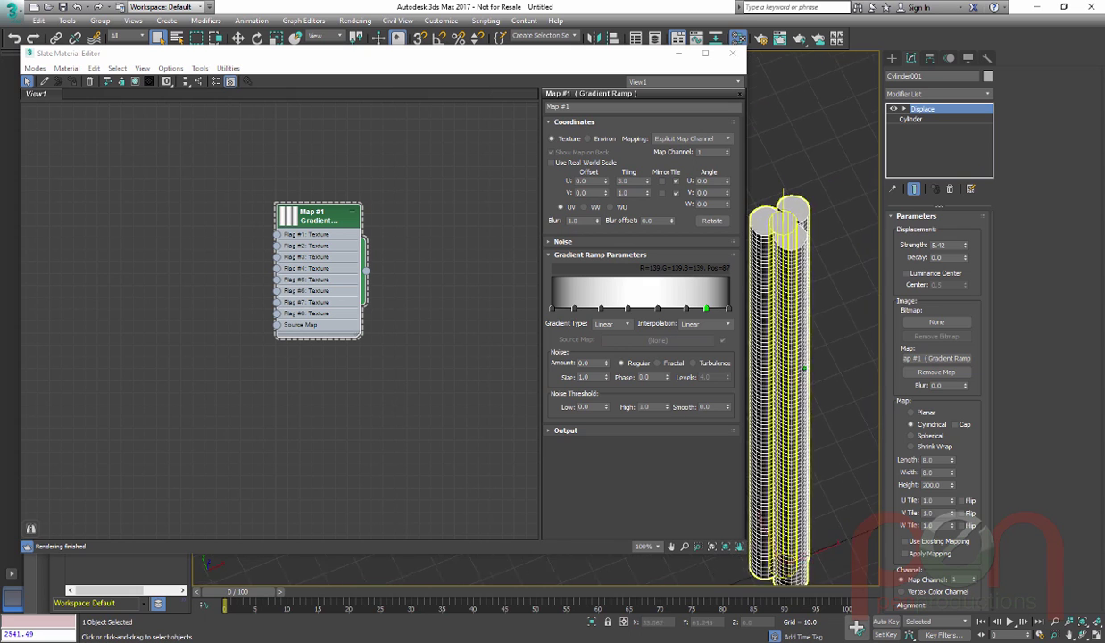
pyautogui.keyDown('alt'); pyautogui.moveTo(811, 350); pyautogui.dragTo(818, 357, button='middle'); pyautogui.keyUp('alt')
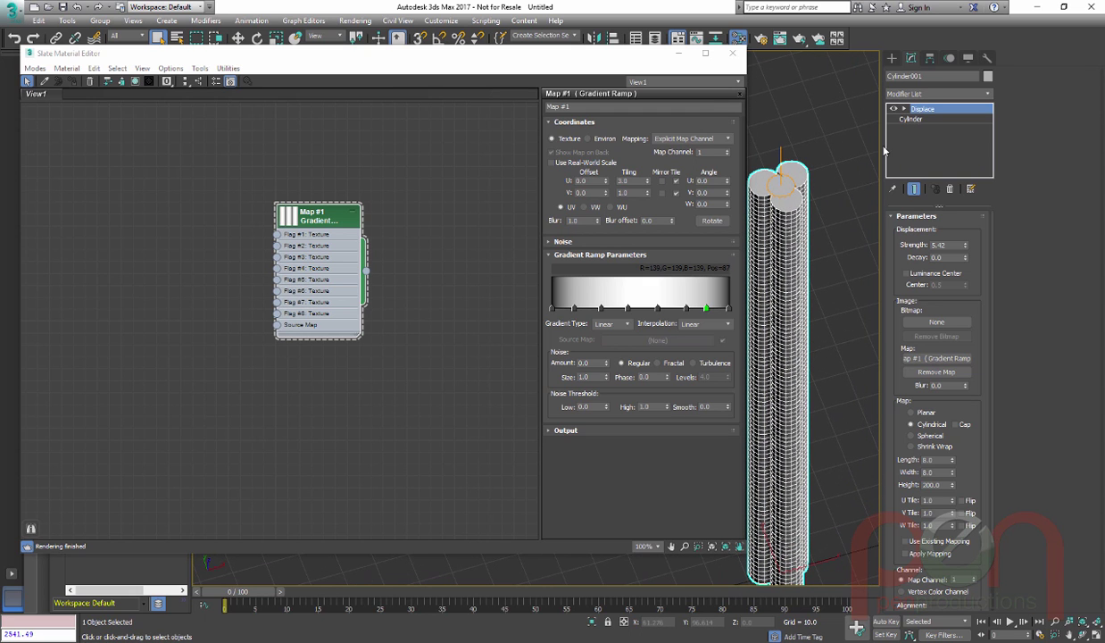
pyautogui.keyDown('alt'); pyautogui.moveTo(811, 362); pyautogui.dragTo(800, 309, button='middle'); pyautogui.keyUp('alt')
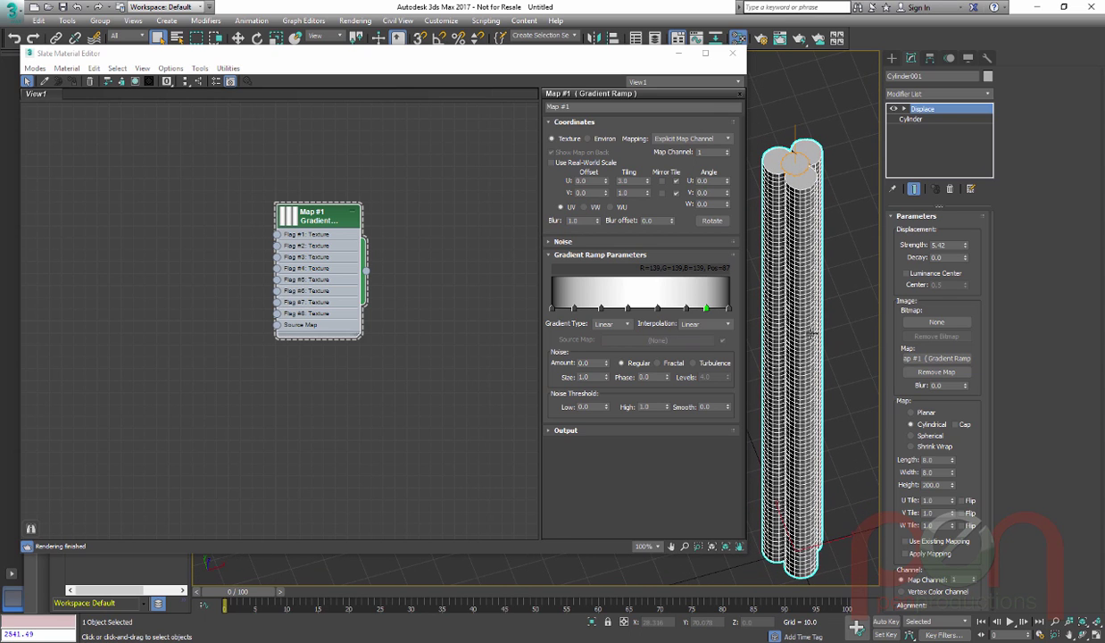
pyautogui.write('x')
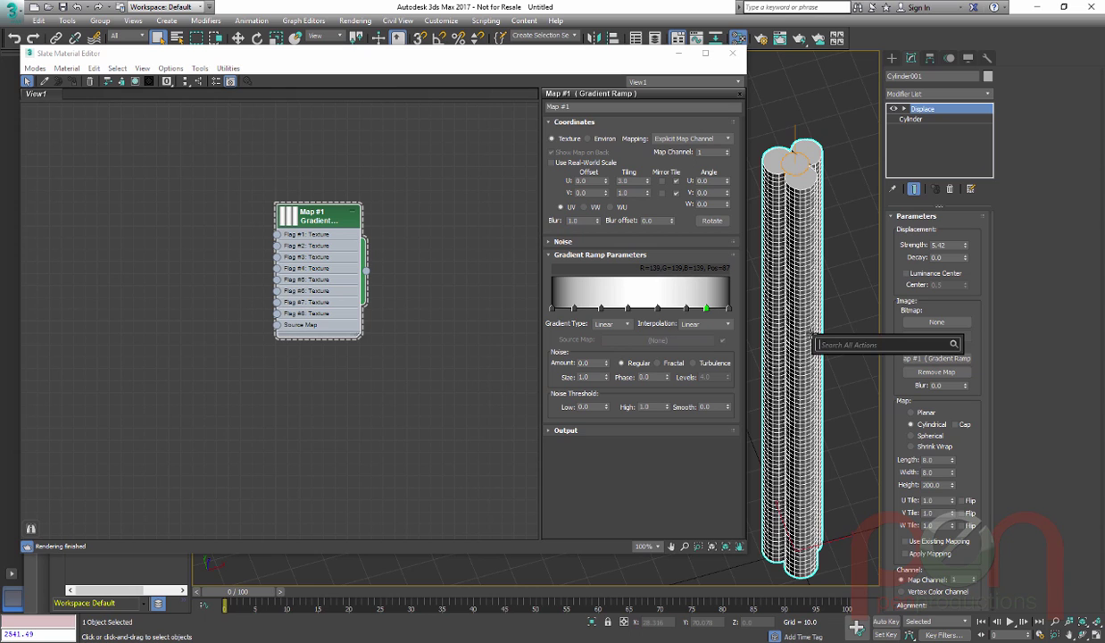
pyautogui.write('twi')
pyautogui.press('Return')
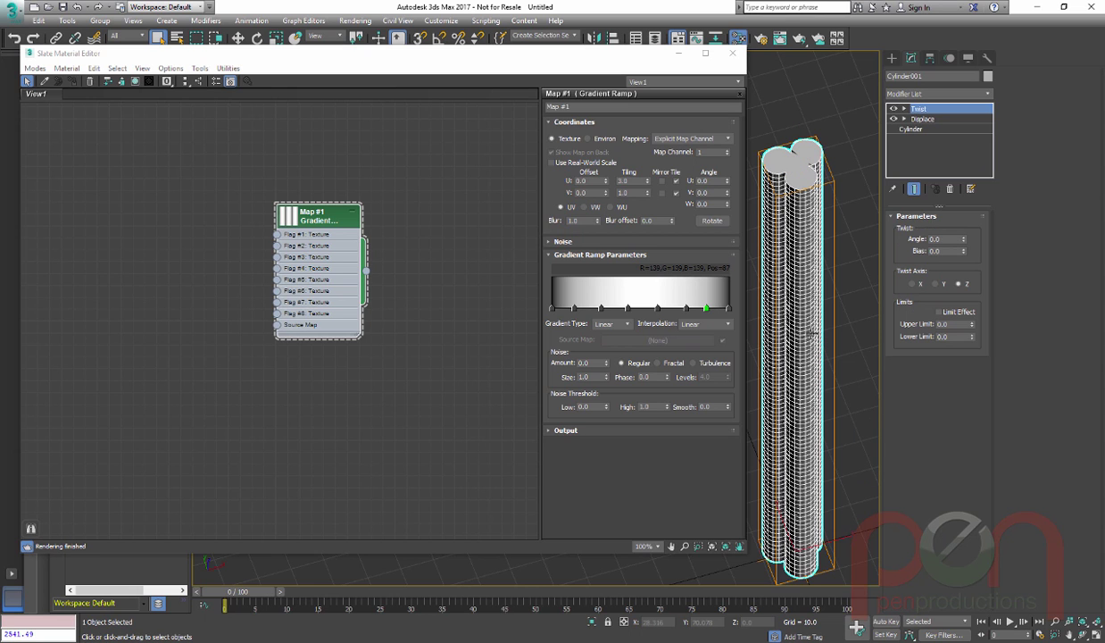
pyautogui.moveTo(964, 232); pyautogui.dragTo(912, 219)
pyautogui.keyDown('alt'); pyautogui.moveTo(852, 315); pyautogui.dragTo(813, 304, button='middle'); pyautogui.keyUp('alt')
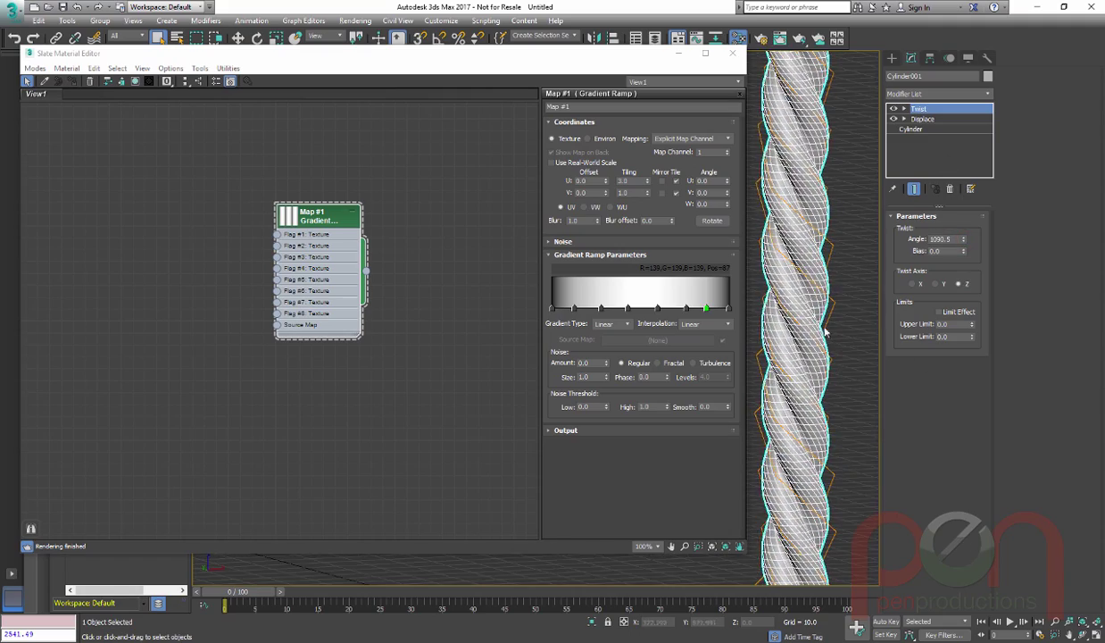
pyautogui.scroll(-4, 826, 330)
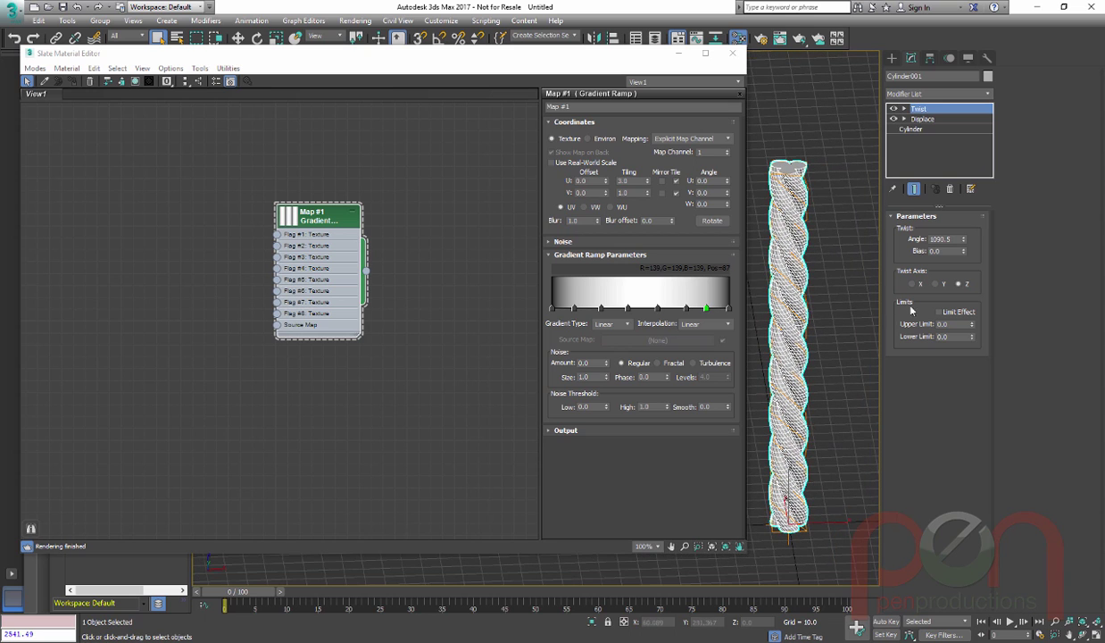
# - Create a Standard material in the Slate Material Editor and arrange its node clear of the Gradient Ramp node
pyautogui.moveTo(311, 216); pyautogui.dragTo(240, 156)
pyautogui.rightClick(319, 331)
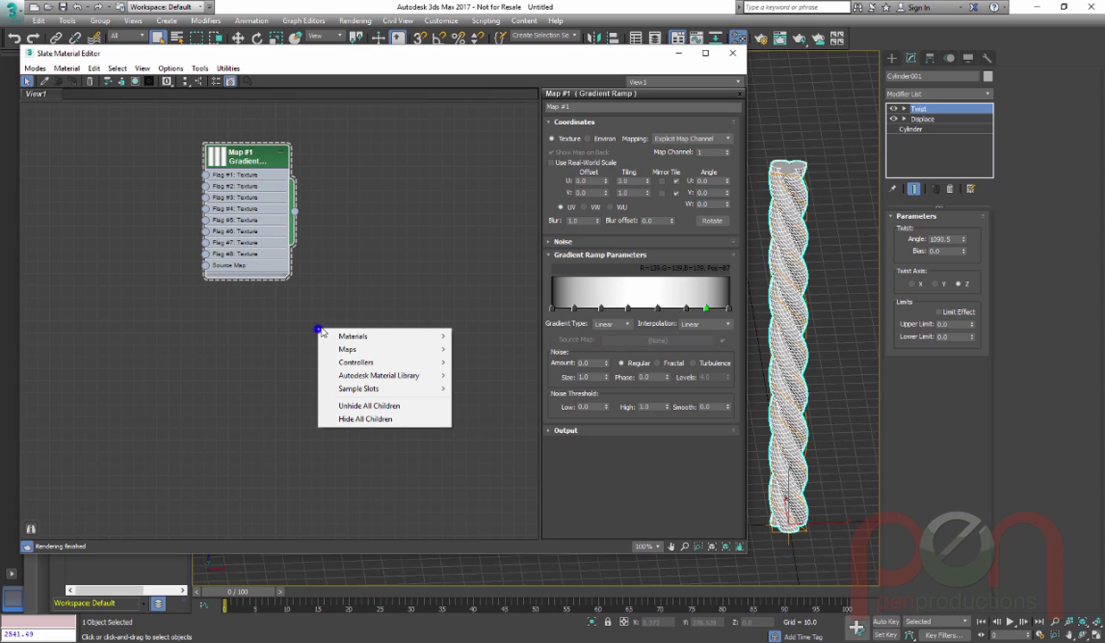
pyautogui.click(350, 337)
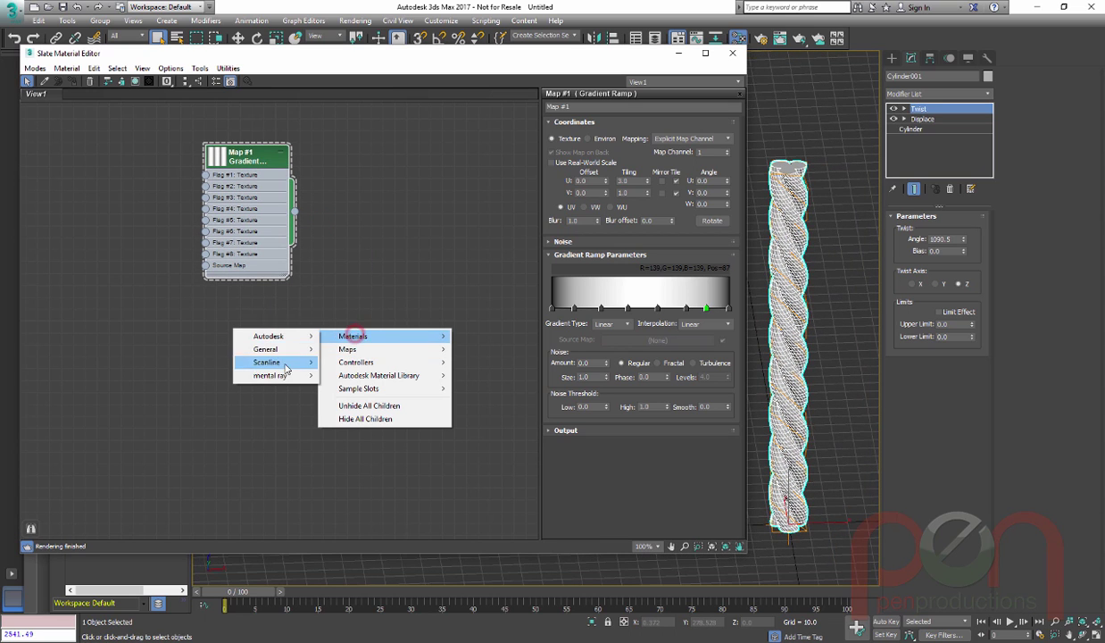
pyautogui.moveTo(266, 362)
pyautogui.click(204, 385)
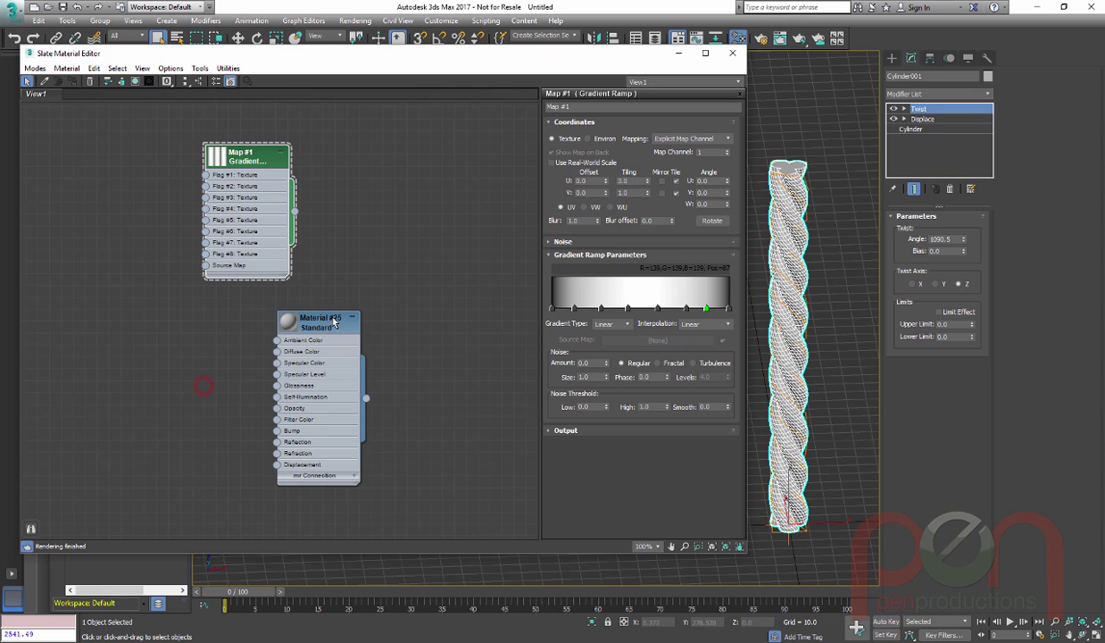
pyautogui.moveTo(330, 324); pyautogui.dragTo(368, 320)
pyautogui.moveTo(262, 201); pyautogui.dragTo(239, 177)
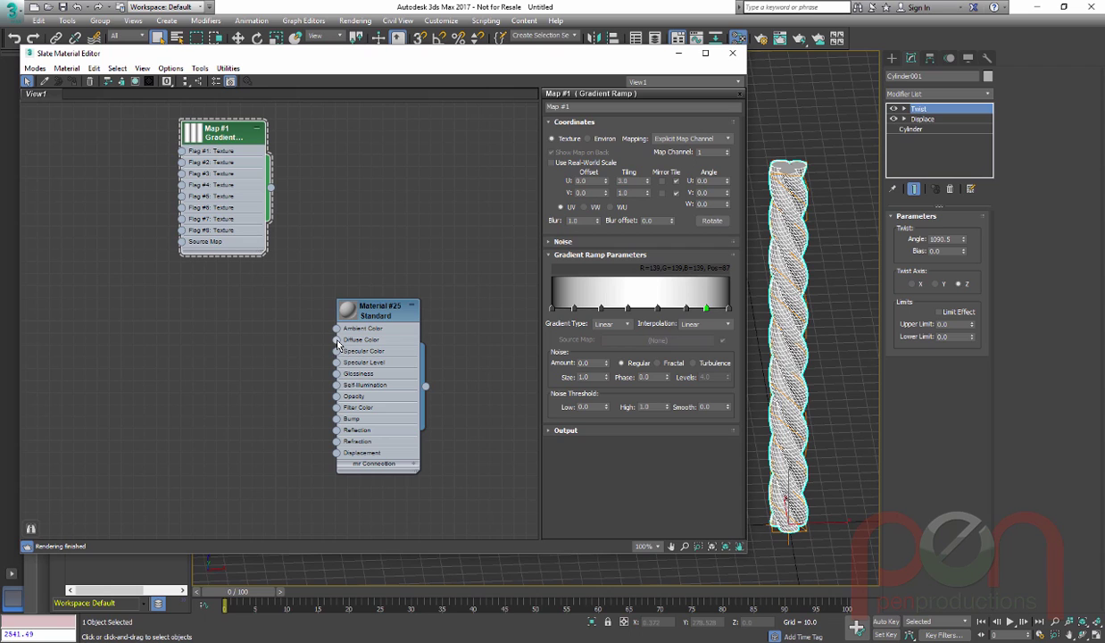
# - Connect a new Gradient Ramp map to the Standard material's Diffuse Color and open the map's parameters
pyautogui.moveTo(338, 344); pyautogui.dragTo(243, 355)
pyautogui.moveTo(275, 382)
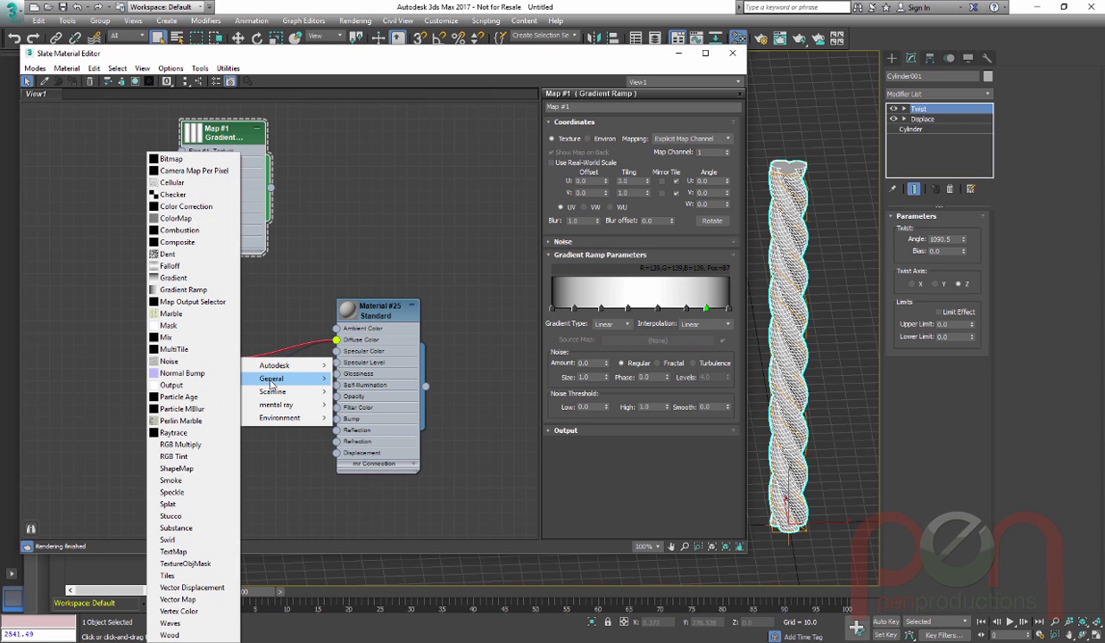
pyautogui.click(189, 290)
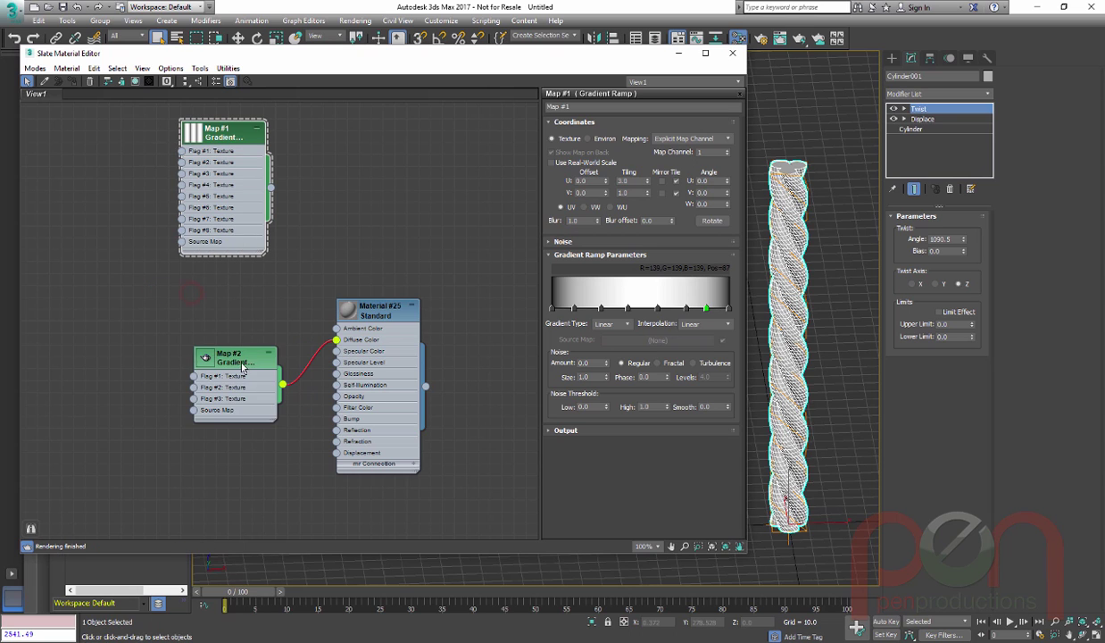
pyautogui.moveTo(233, 365); pyautogui.dragTo(234, 340)
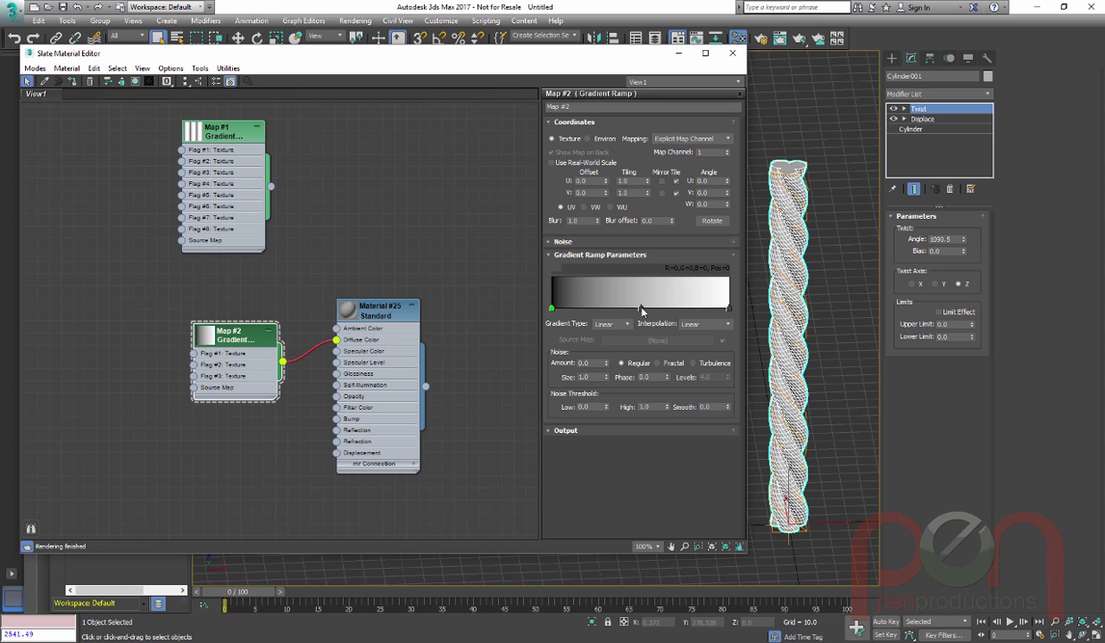
# - Remove the new gradient's middle flag and set its start flag to dark brown, RGB 20, 7, 0
pyautogui.moveTo(641, 308); pyautogui.dragTo(580, 320)
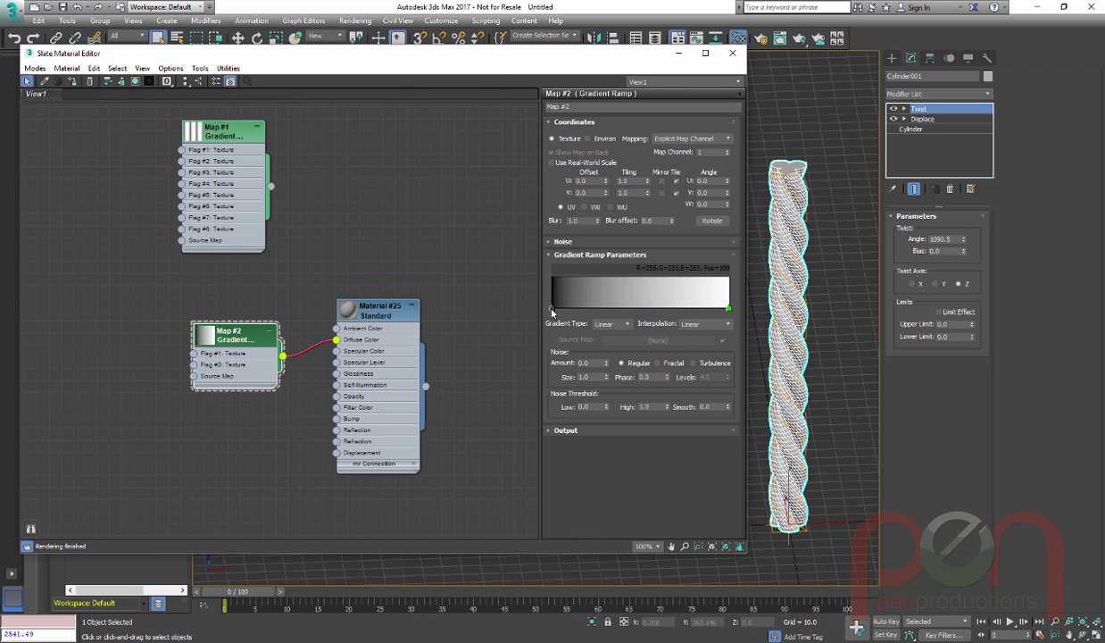
pyautogui.doubleClick(550, 308)
pyautogui.moveTo(243, 154); pyautogui.dragTo(248, 163)
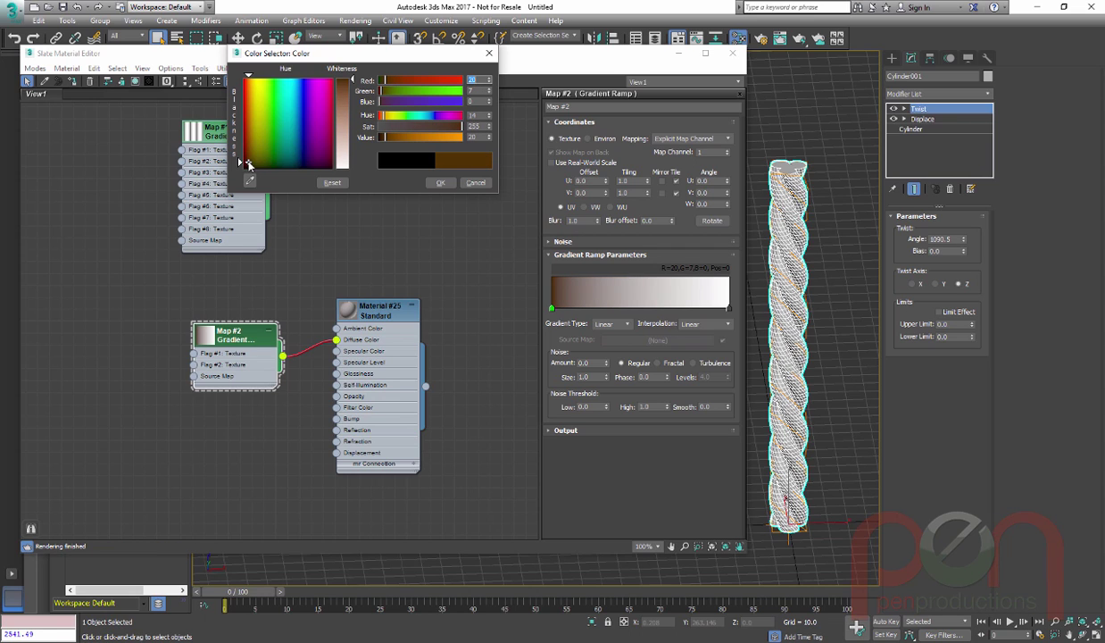
# - Set the new gradient's end flag at position 100 to a muted brown, RGB 58, 40, 35
pyautogui.click(729, 311)
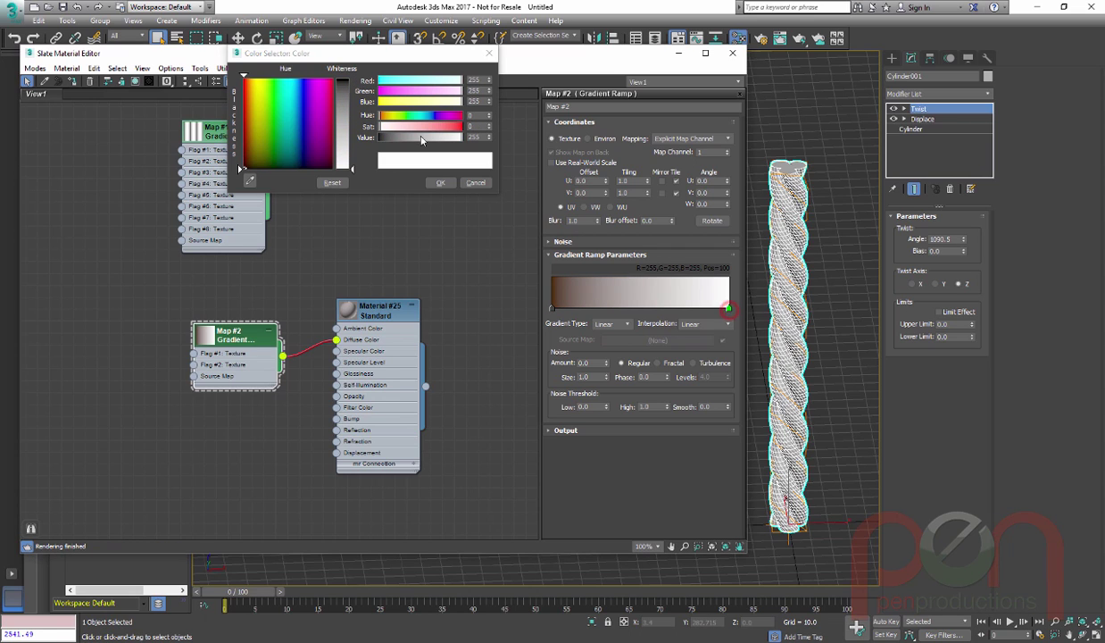
pyautogui.click(249, 157)
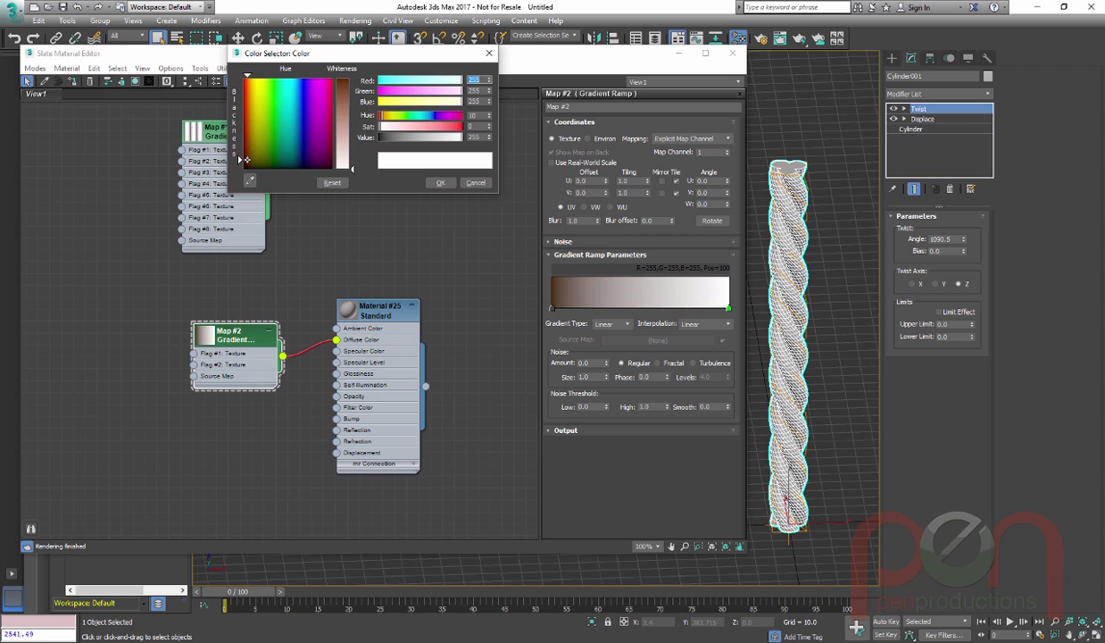
pyautogui.moveTo(344, 116); pyautogui.dragTo(343, 91)
# - Mirror the diffuse Gradient Ramp in U and set its U tiling to 6.9
pyautogui.click(236, 335)
pyautogui.moveTo(236, 336); pyautogui.dragTo(235, 324)
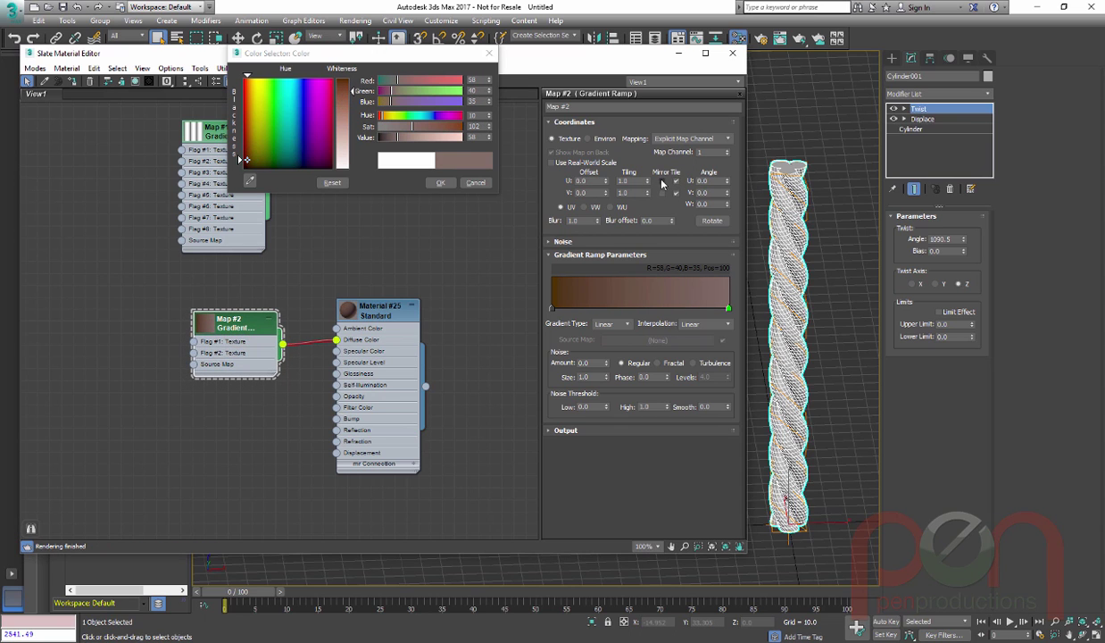
pyautogui.click(660, 181)
pyautogui.moveTo(647, 180); pyautogui.dragTo(649, 149)
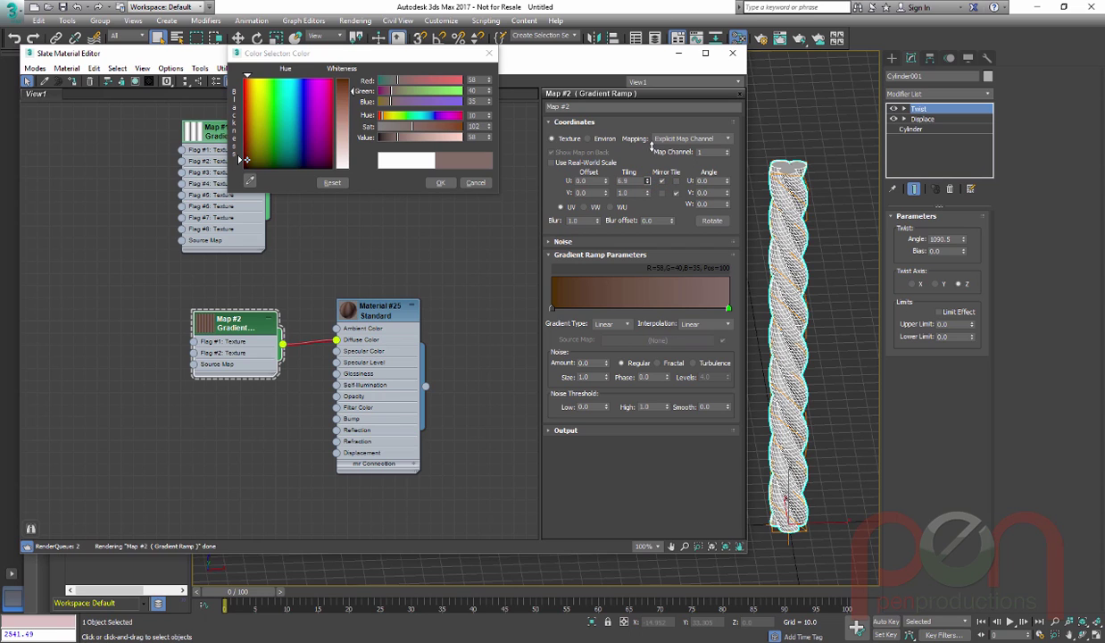
# - Assign the Standard material to the twisted column and show it as a shaded material in the viewport
pyautogui.rightClick(374, 312)
pyautogui.click(387, 309)
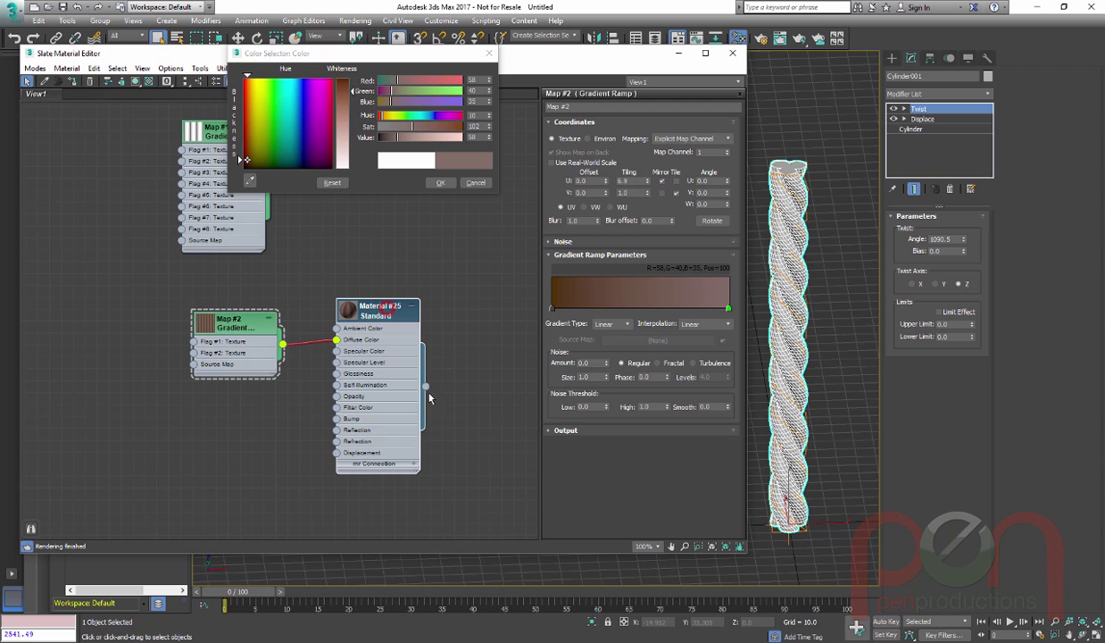
pyautogui.moveTo(427, 390); pyautogui.dragTo(776, 375)
pyautogui.rightClick(376, 308)
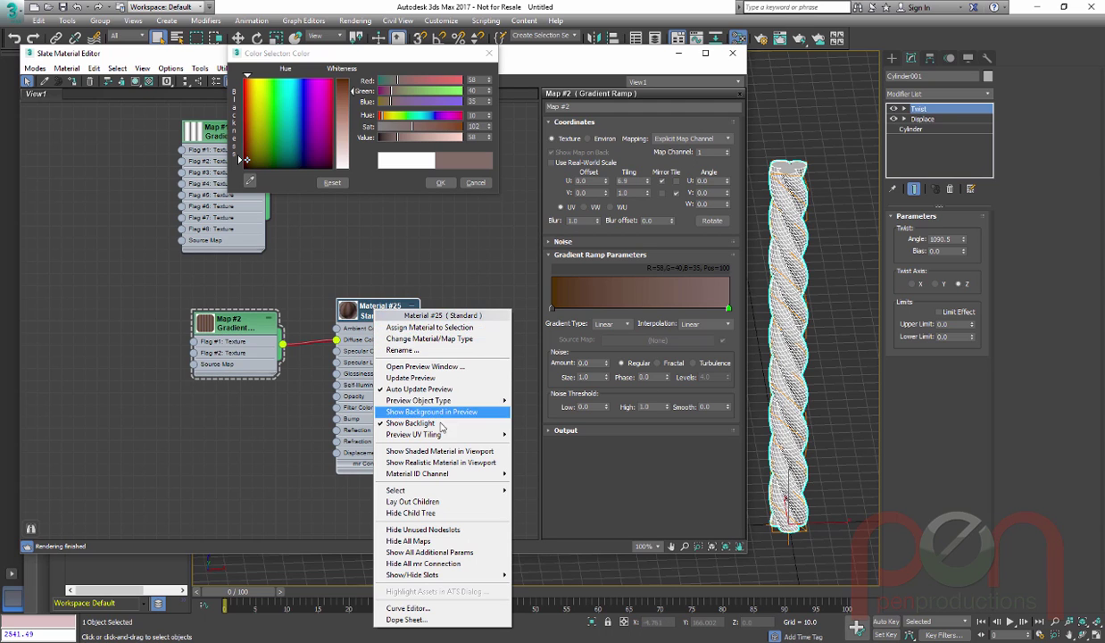
pyautogui.click(428, 451)
# - Narrow the Slate Material Editor window to reveal more of the column, and accept the gradient's end flag colour
pyautogui.scroll(5, 809, 228)
pyautogui.moveTo(791, 242); pyautogui.dragTo(827, 269, button='middle')
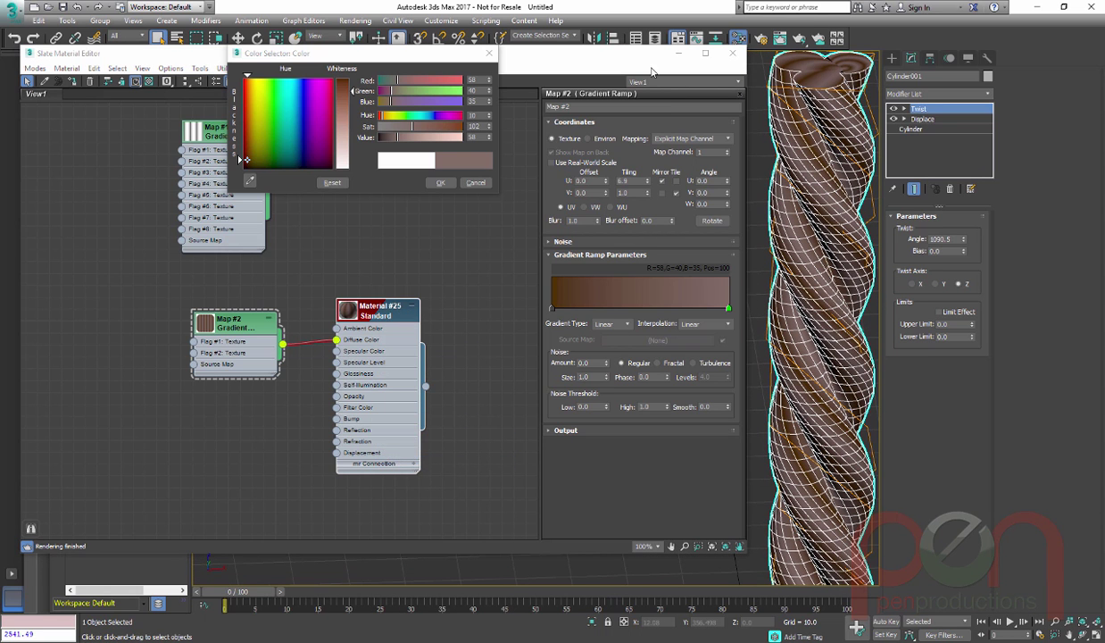
pyautogui.moveTo(746, 124); pyautogui.dragTo(655, 128)
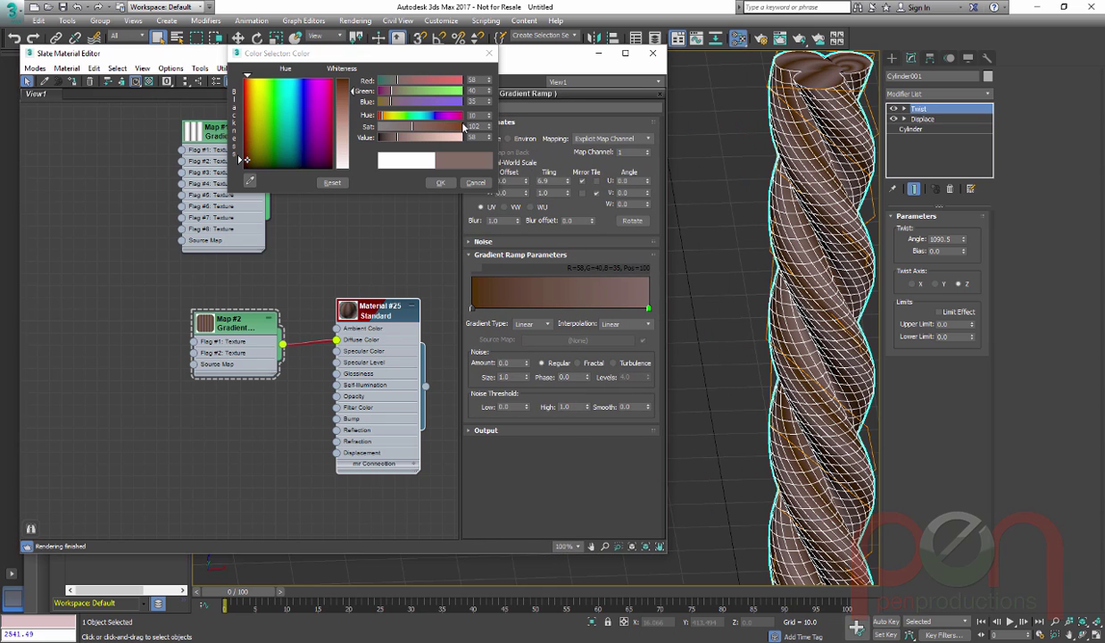
pyautogui.click(444, 184)
pyautogui.moveTo(758, 289); pyautogui.dragTo(714, 293, button='middle')
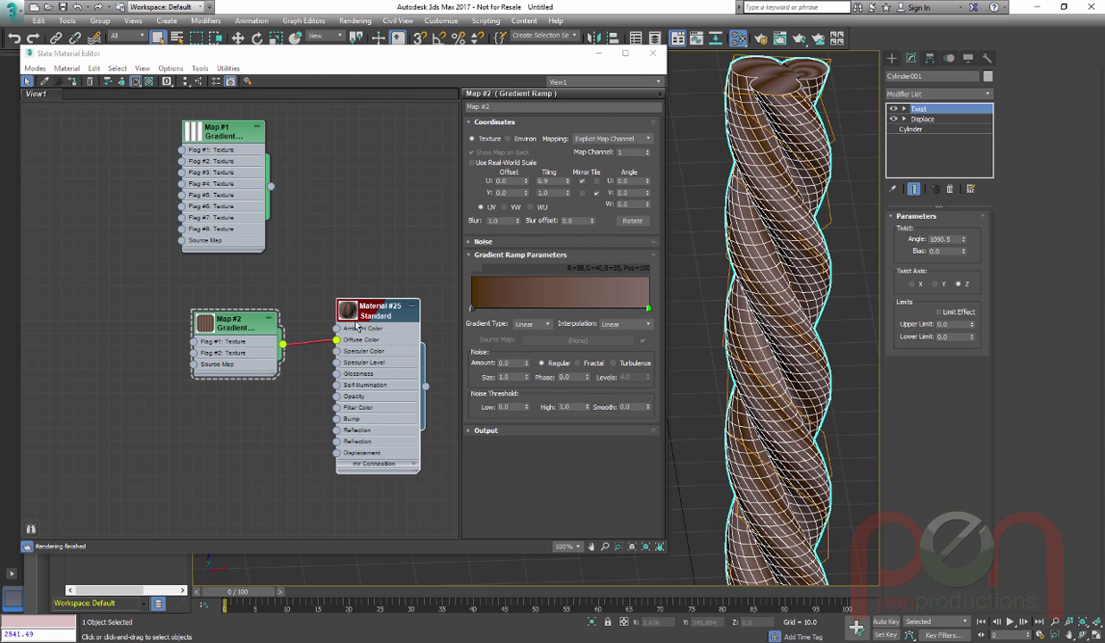
# - Raise the diffuse Gradient Ramp's U tiling to 40.1 for fine rope strands, with the column deselected
pyautogui.moveTo(567, 183); pyautogui.dragTo(590, 7)
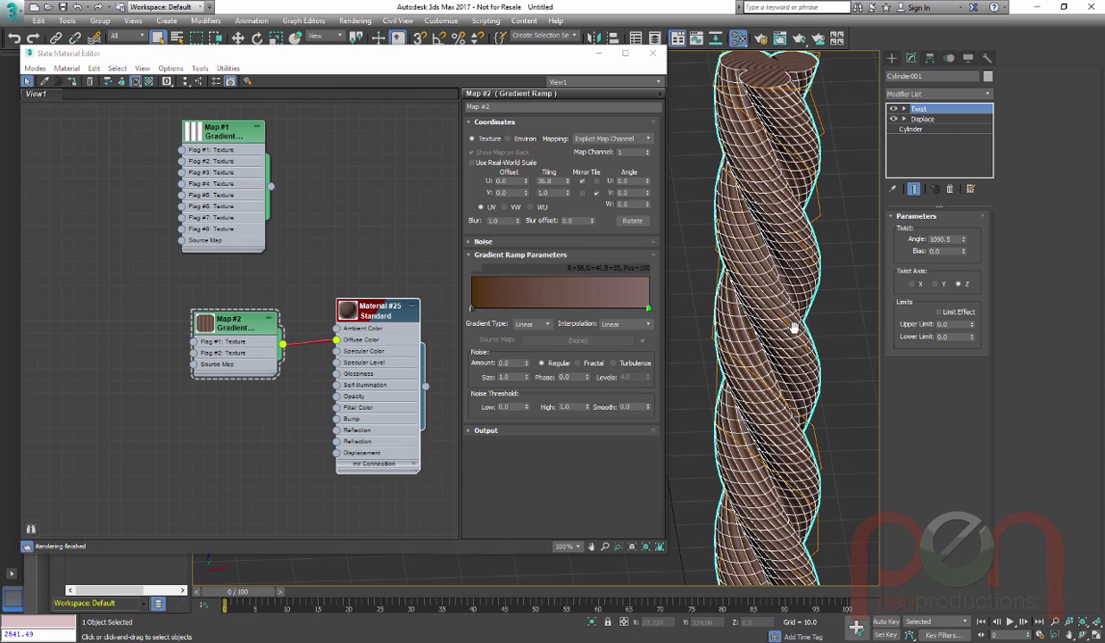
pyautogui.click(852, 334)
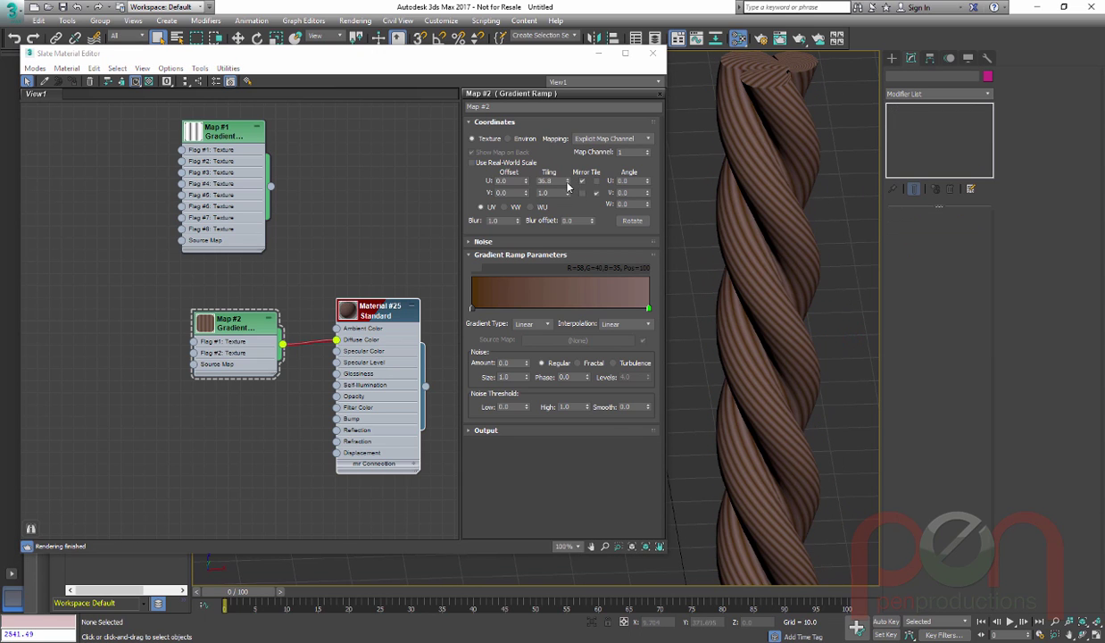
pyautogui.moveTo(568, 185); pyautogui.dragTo(568, 173)
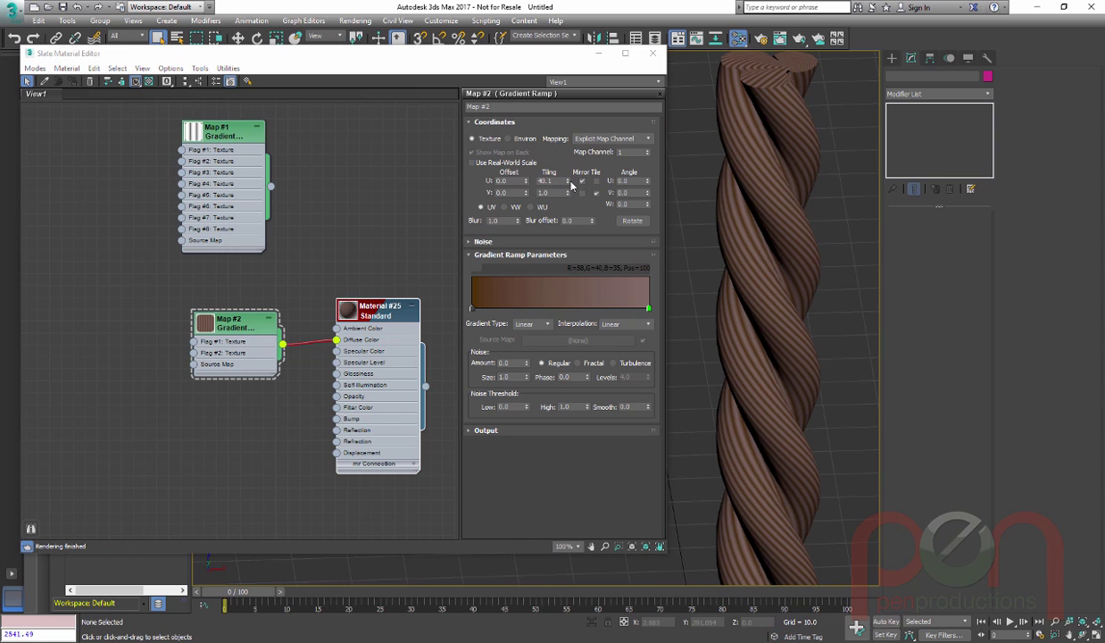
# - Set the diffuse Gradient Ramp's U tiling to 42.8 and rotate it to a W angle of -47
pyautogui.moveTo(569, 183); pyautogui.dragTo(574, 164)
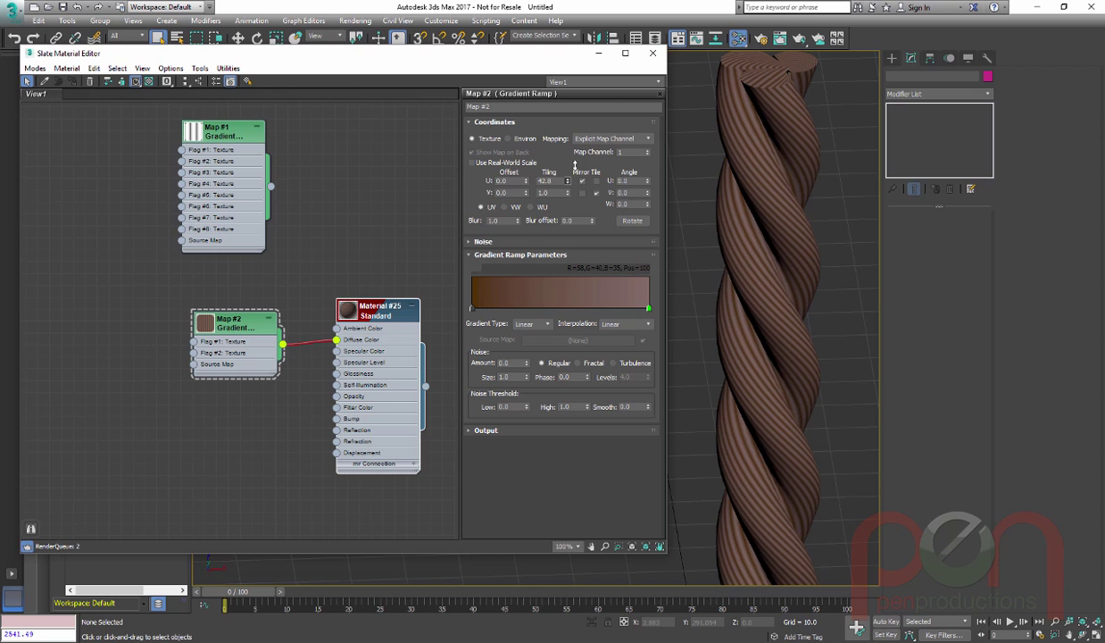
pyautogui.click(648, 202)
pyautogui.click(648, 202)
pyautogui.moveTo(649, 207); pyautogui.dragTo(653, 238)
pyautogui.moveTo(729, 261); pyautogui.dragTo(729, 236, button='middle')
pyautogui.scroll(-5, 729, 235)
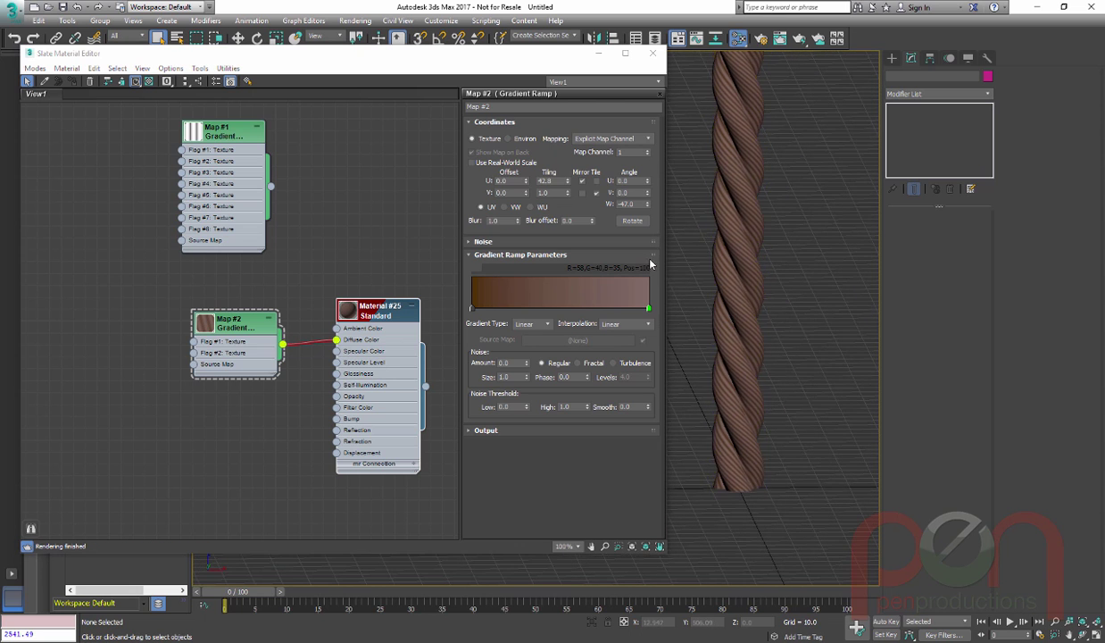
pyautogui.scroll(3, 740, 226)
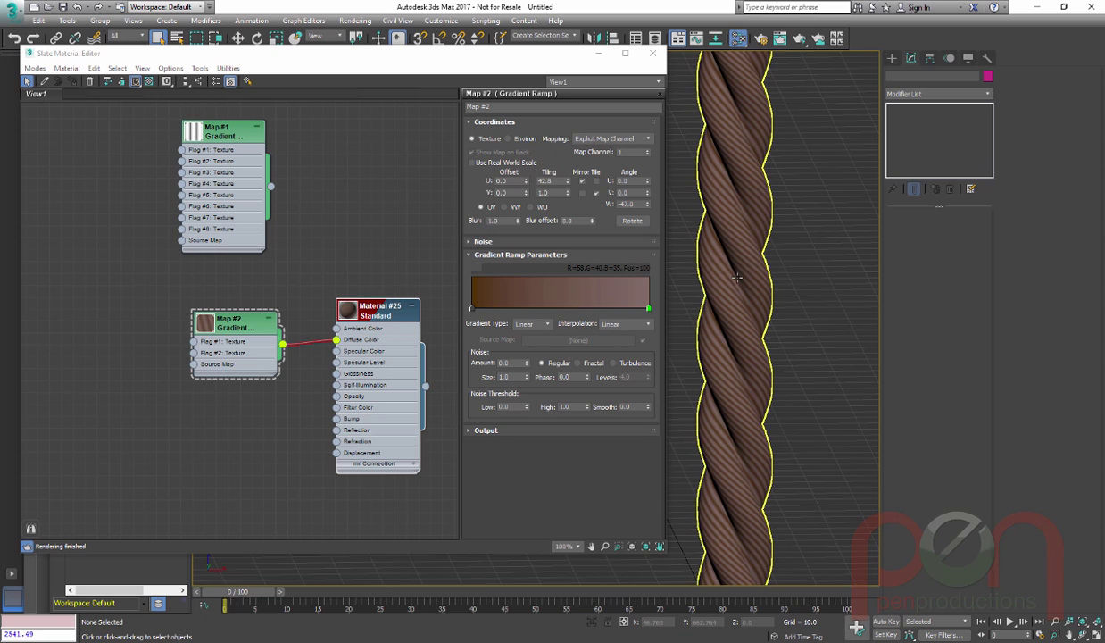
pyautogui.click(646, 208)
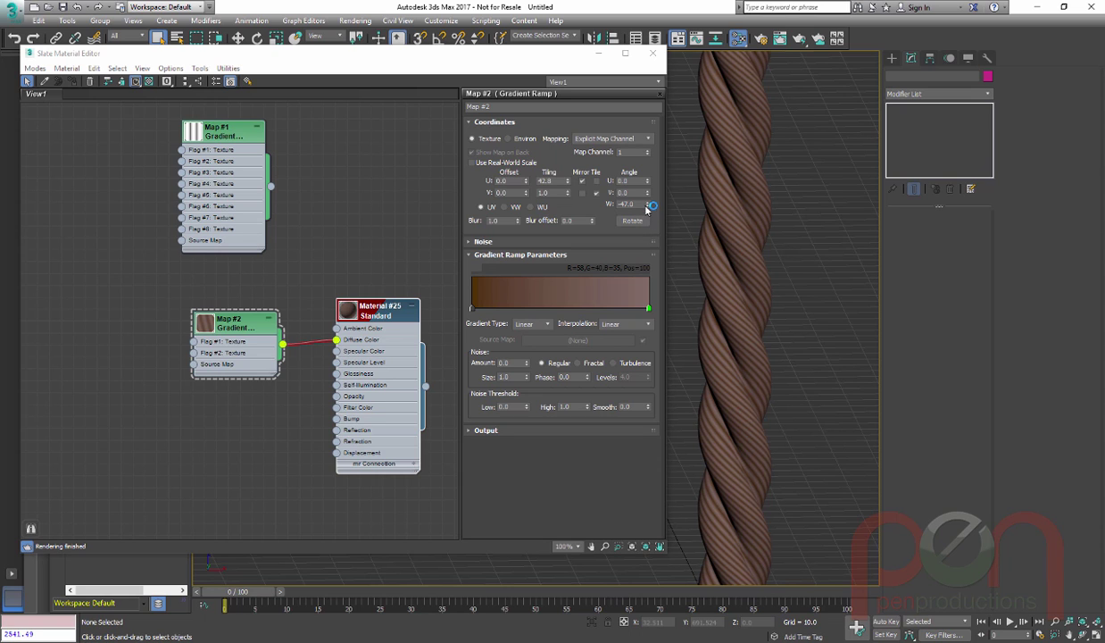
# - Raise the diffuse Gradient Ramp's U tiling to 59.3 for finer strands on the rope
pyautogui.moveTo(568, 181); pyautogui.dragTo(566, 80)
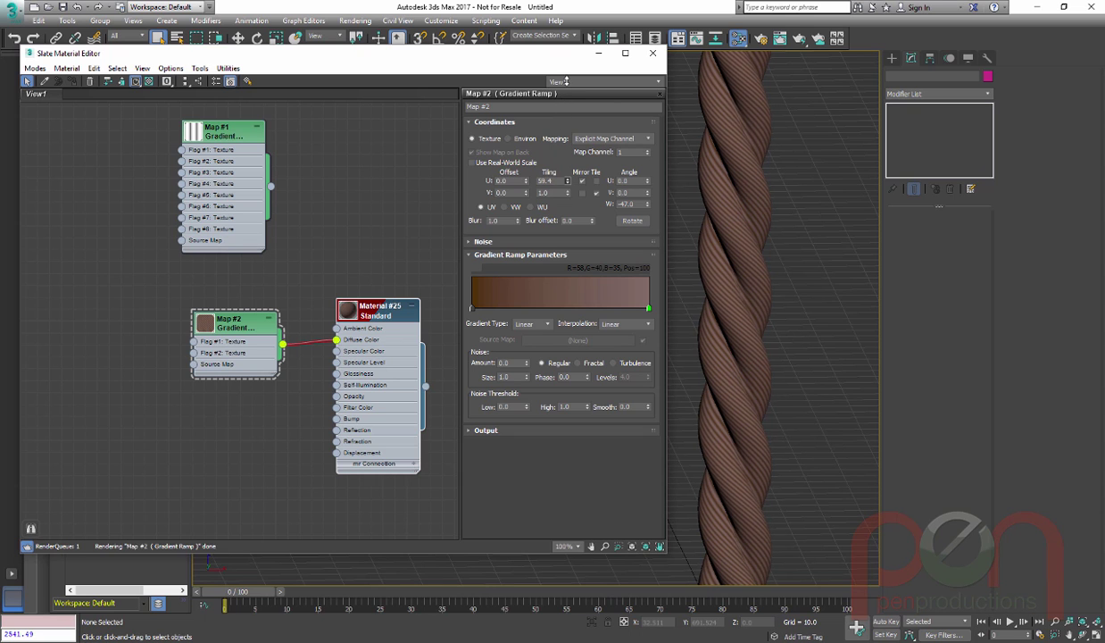
pyautogui.moveTo(738, 276); pyautogui.dragTo(782, 269, button='middle')
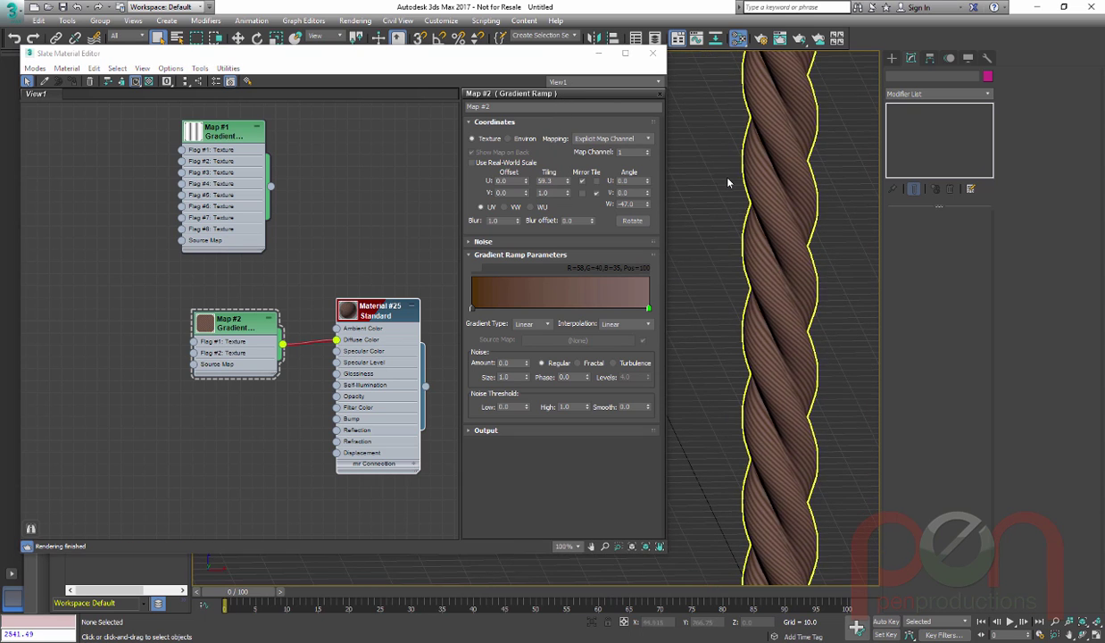
pyautogui.moveTo(804, 312); pyautogui.dragTo(779, 275, button='middle')
pyautogui.scroll(-3, 777, 268)
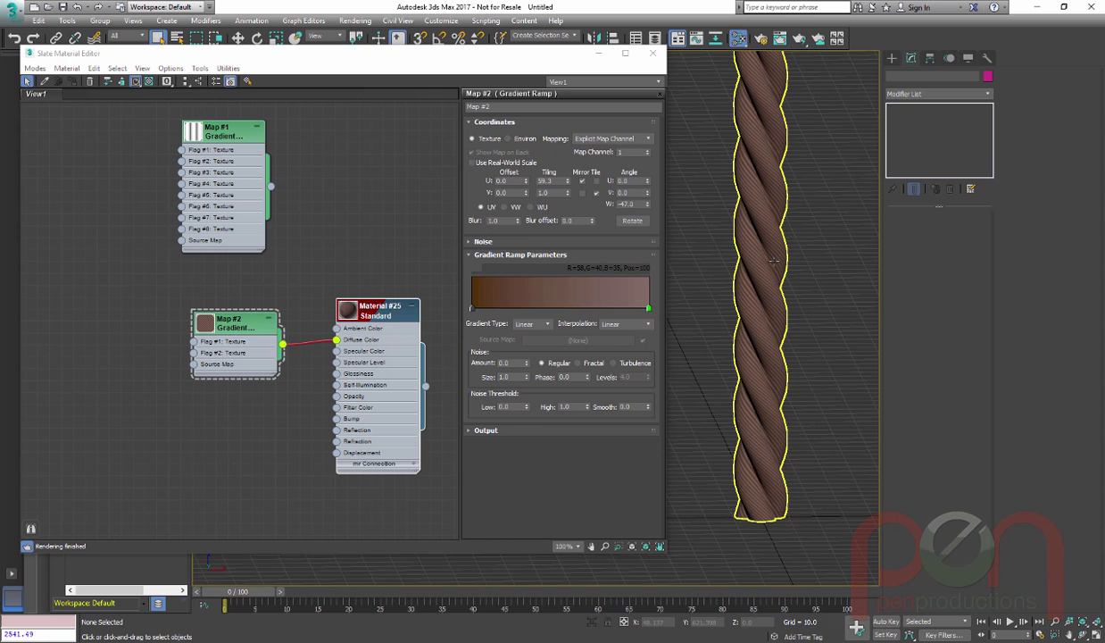
# - Connect the brown Gradient Ramp to the material's Bump input as well, and make room between the two nodes
pyautogui.moveTo(208, 339); pyautogui.dragTo(112, 352)
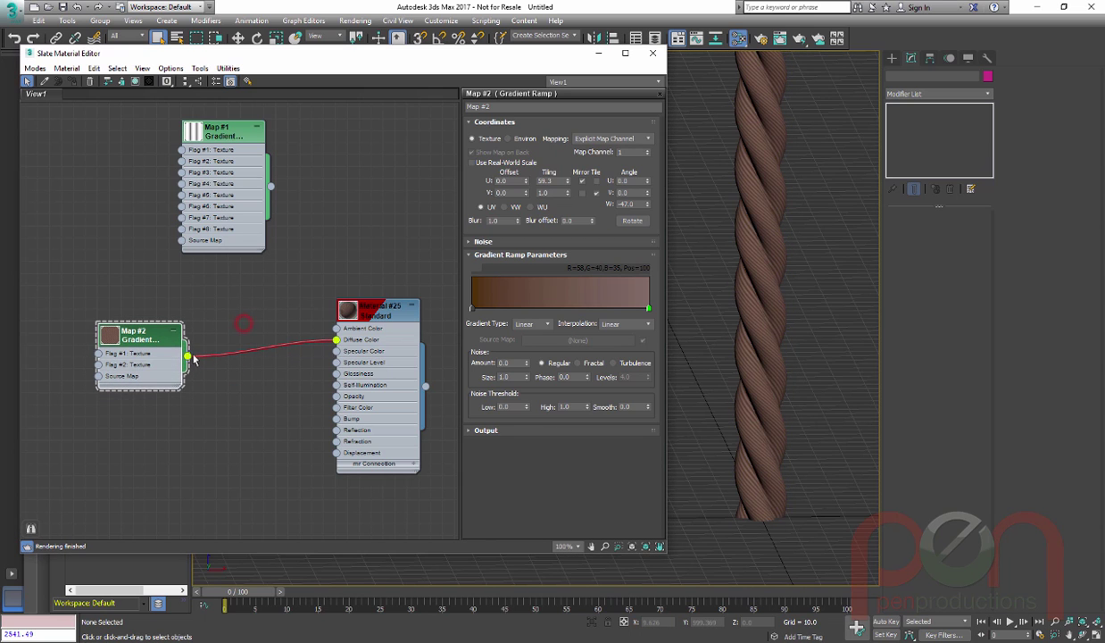
pyautogui.moveTo(187, 356); pyautogui.dragTo(335, 419)
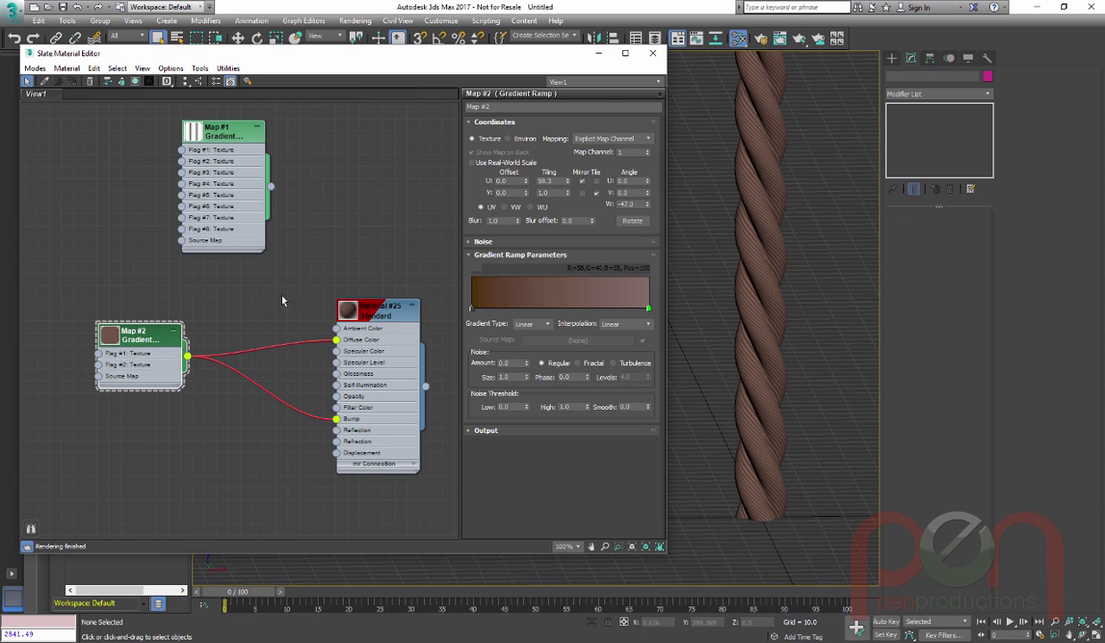
pyautogui.moveTo(253, 314); pyautogui.dragTo(290, 324, button='middle')
pyautogui.moveTo(155, 356); pyautogui.dragTo(119, 368)
# - Insert a Composite map between the brown Gradient Ramp and the material's Diffuse Color, and display its parameters
pyautogui.rightClick(261, 327)
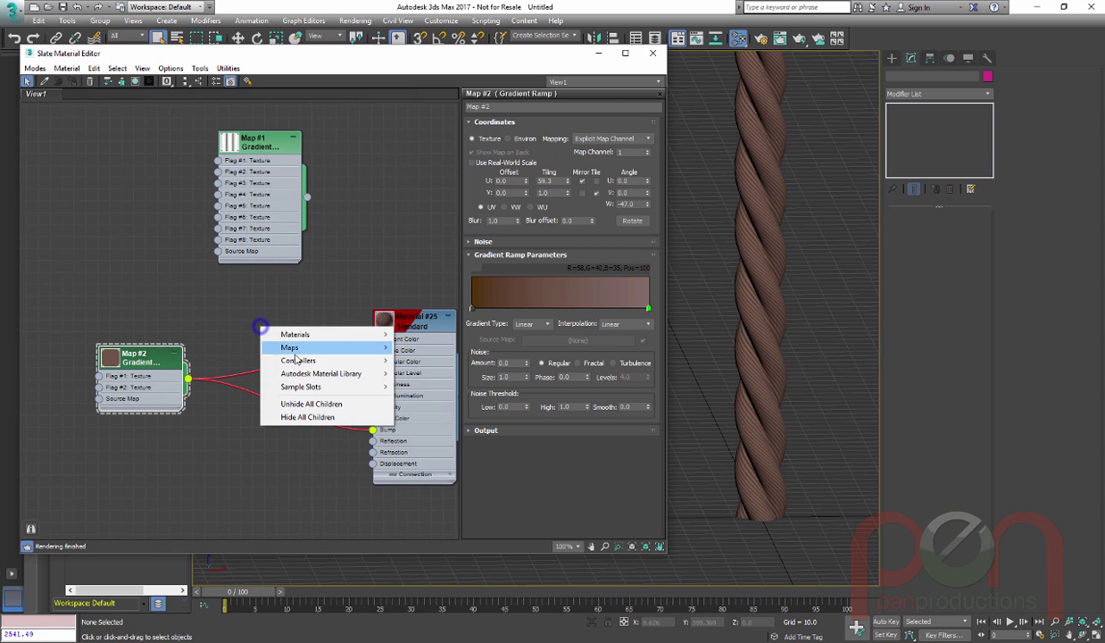
pyautogui.moveTo(291, 347)
pyautogui.click(207, 361)
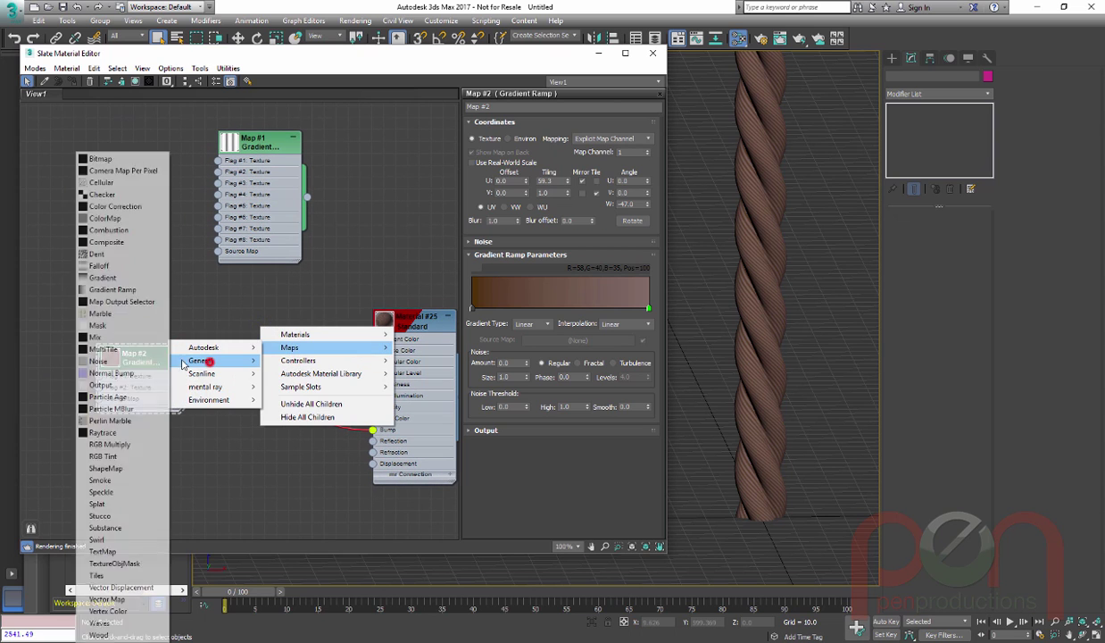
pyautogui.click(116, 243)
pyautogui.moveTo(258, 316); pyautogui.dragTo(284, 329)
pyautogui.click(324, 380)
pyautogui.doubleClick(284, 329)
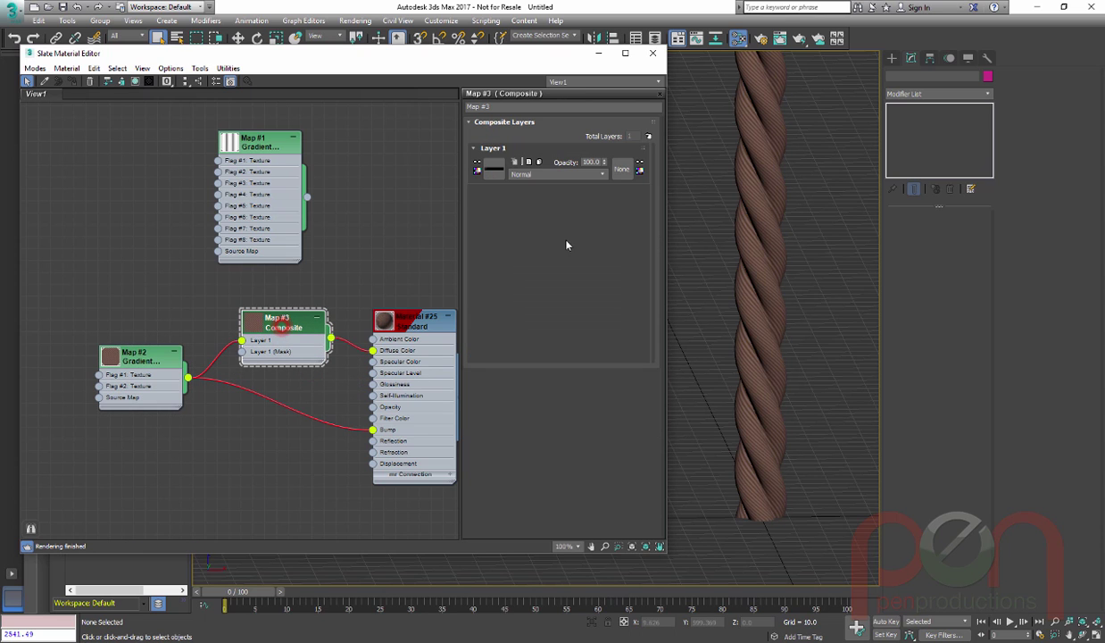
# - Add a second layer to the Composite map and feed it with the black-and-white Gradient Ramp, Map #1
pyautogui.click(648, 139)
pyautogui.moveTo(262, 144); pyautogui.dragTo(154, 145)
pyautogui.moveTo(202, 198); pyautogui.dragTo(241, 363)
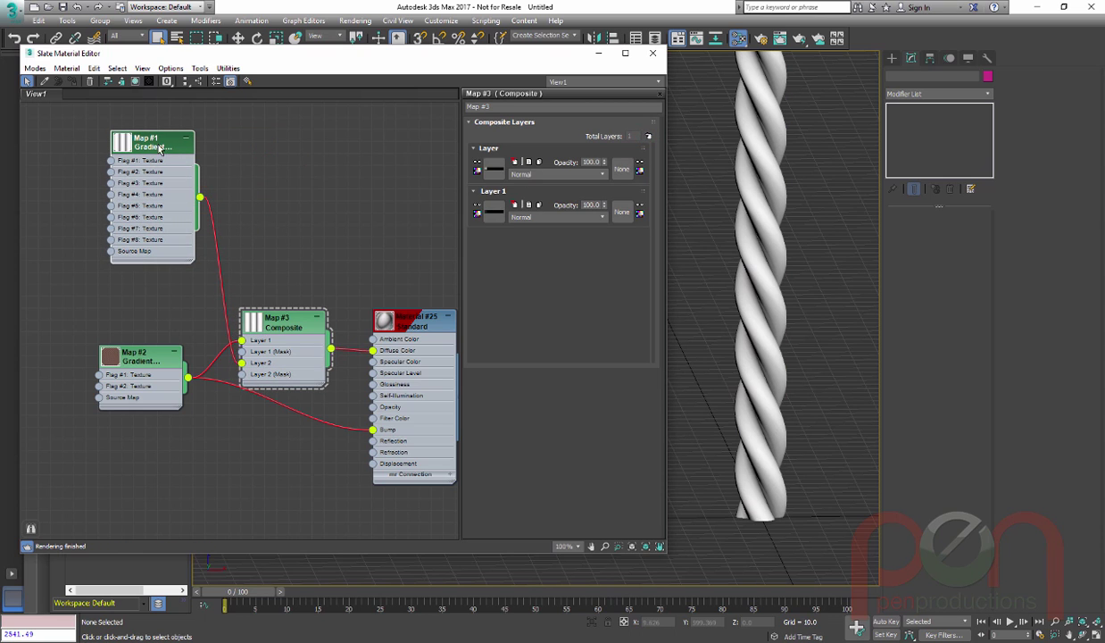
pyautogui.moveTo(146, 147); pyautogui.dragTo(121, 158)
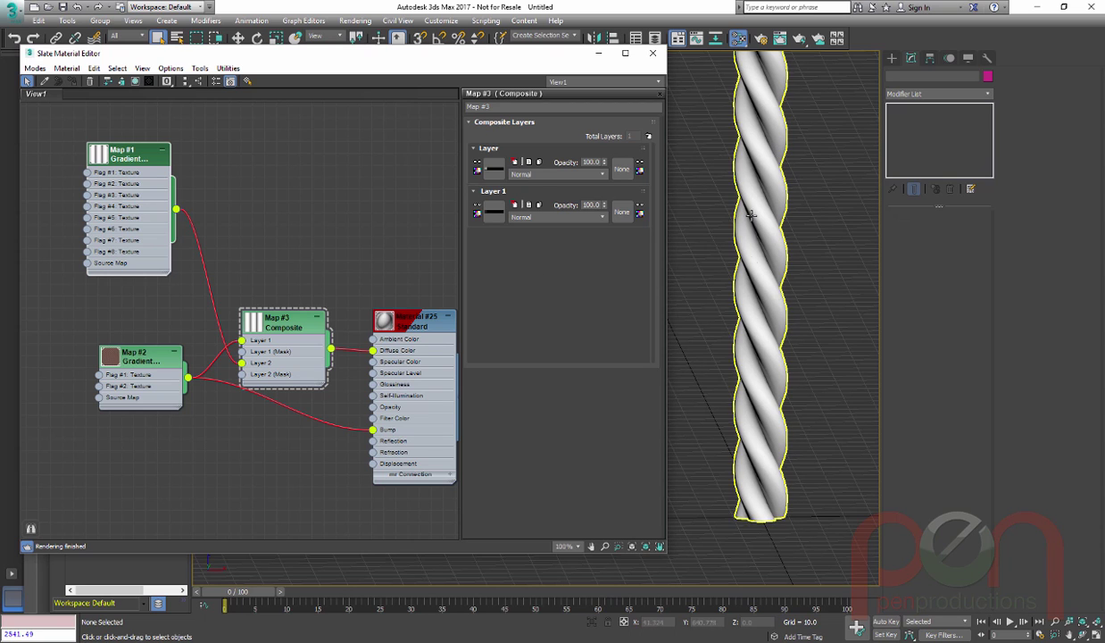
# - Set the Composite's second layer to Multiply blending and spread the map nodes apart
pyautogui.click(533, 175)
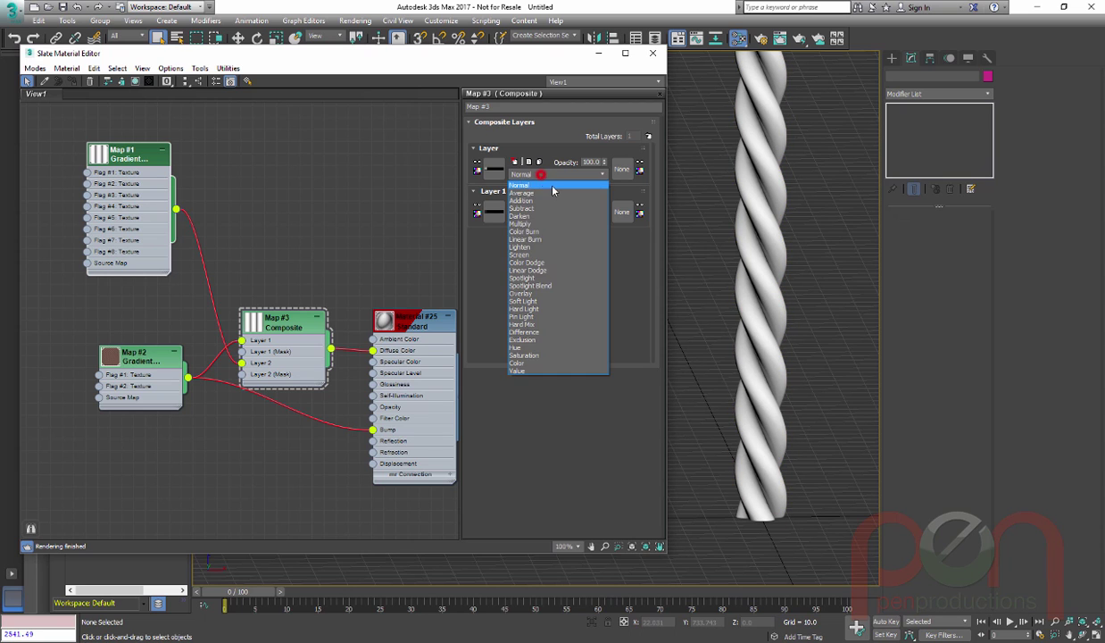
pyautogui.click(539, 230)
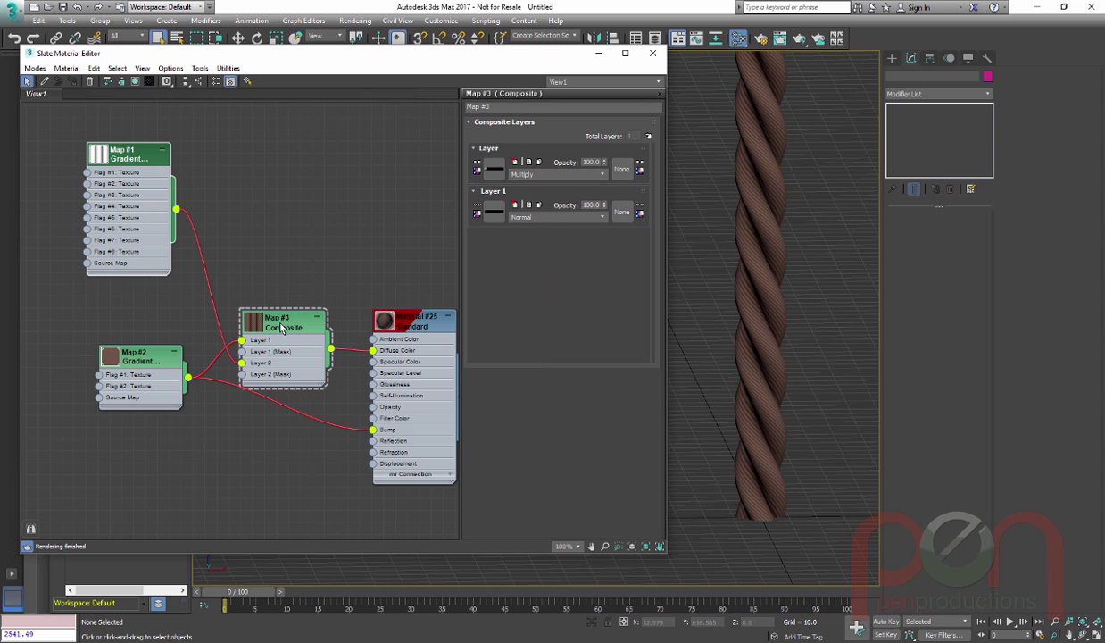
pyautogui.moveTo(281, 330); pyautogui.dragTo(306, 305)
pyautogui.moveTo(130, 159); pyautogui.dragTo(102, 174)
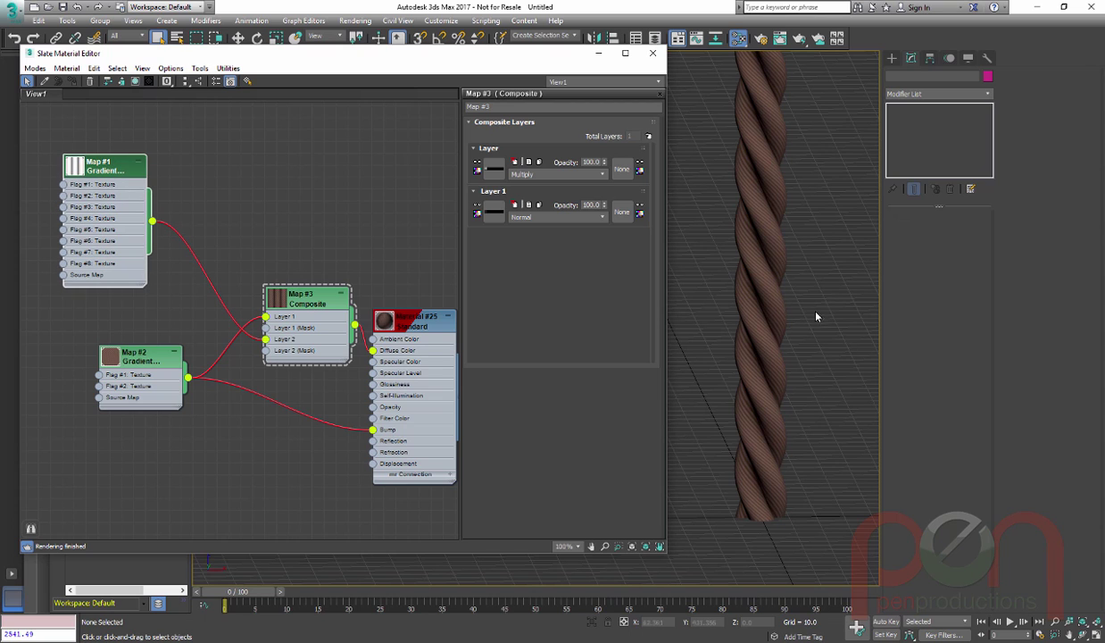
# - Insert an Output map between the black-and-white Gradient Ramp and the Composite's Layer 2, and space out the nodes
pyautogui.rightClick(276, 204)
pyautogui.click(352, 223)
pyautogui.click(231, 237)
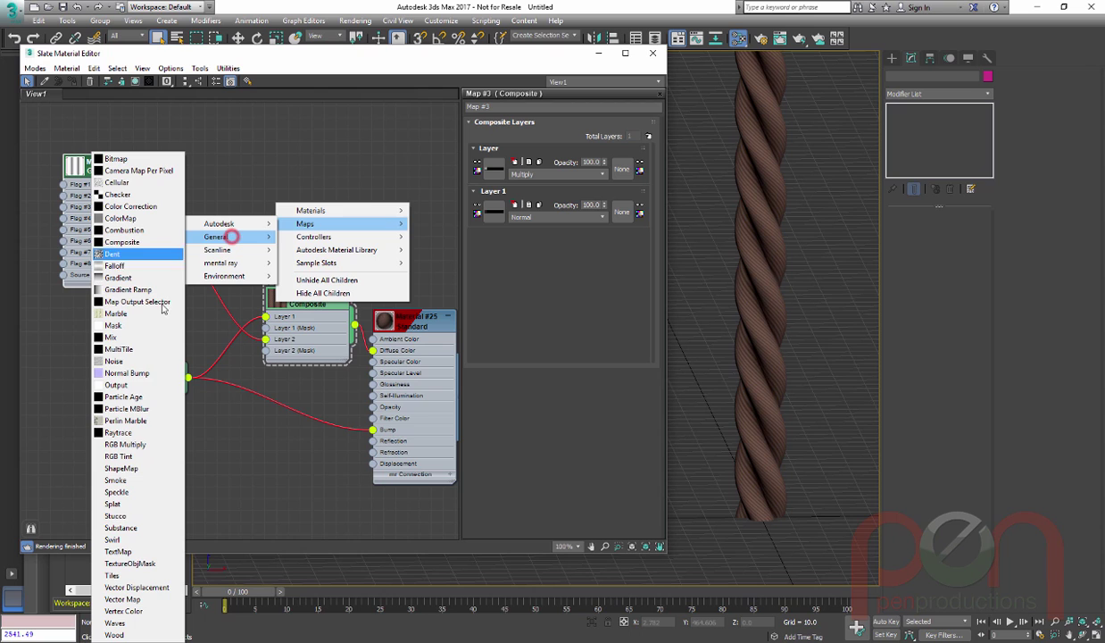
pyautogui.click(116, 385)
pyautogui.moveTo(268, 205); pyautogui.dragTo(217, 244)
pyautogui.moveTo(120, 178); pyautogui.dragTo(95, 165)
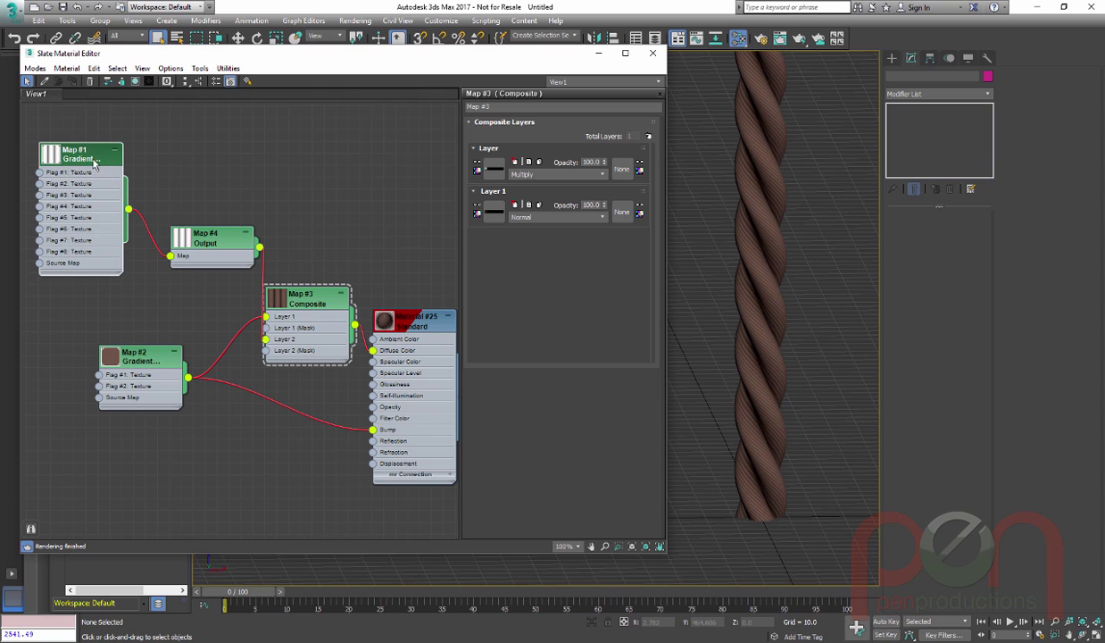
pyautogui.moveTo(198, 247); pyautogui.dragTo(184, 247)
# - Enable the Output map's color map, lower the curve's end point to 0.728, and add two points to form an S-shaped curve
pyautogui.doubleClick(203, 242)
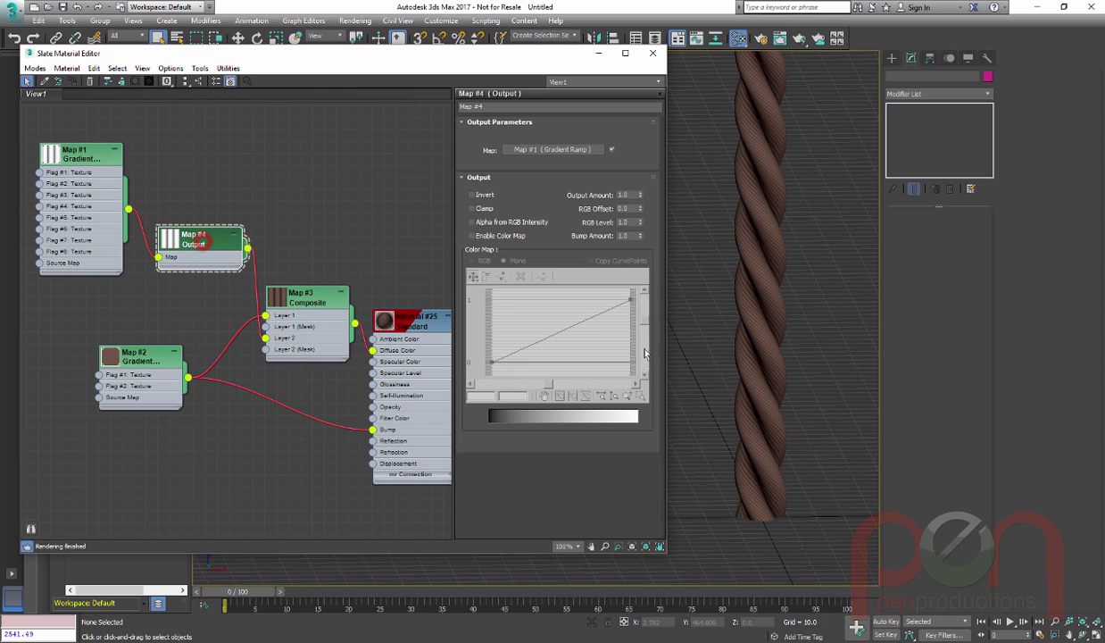
pyautogui.click(470, 236)
pyautogui.moveTo(631, 298); pyautogui.dragTo(629, 317)
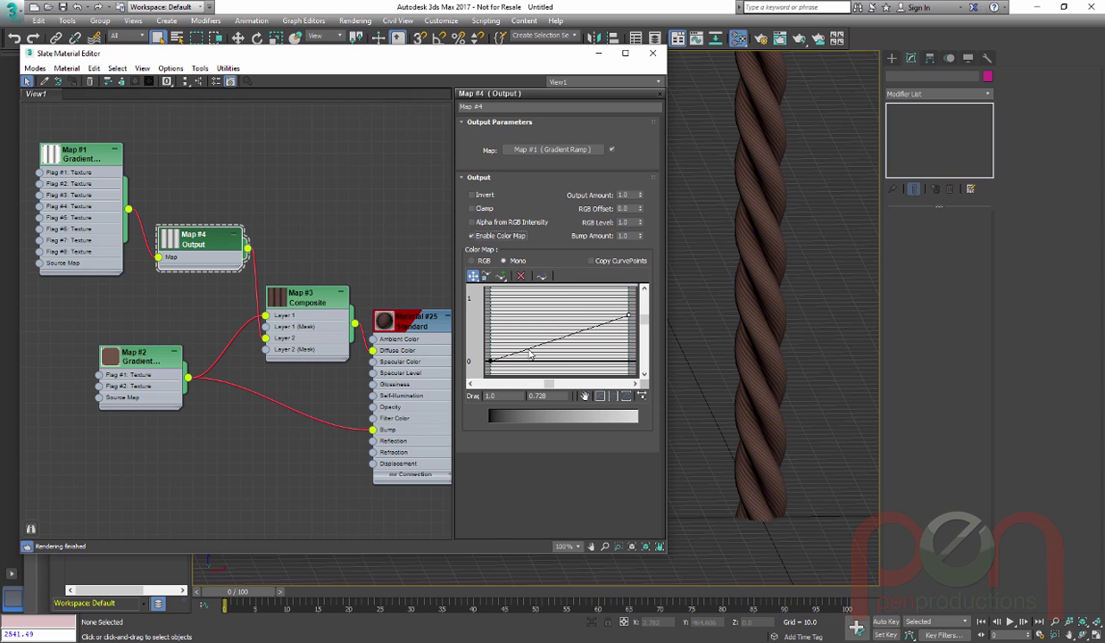
pyautogui.click(501, 276)
pyautogui.click(532, 347)
pyautogui.rightClick(563, 308)
pyautogui.moveTo(532, 347); pyautogui.dragTo(599, 322)
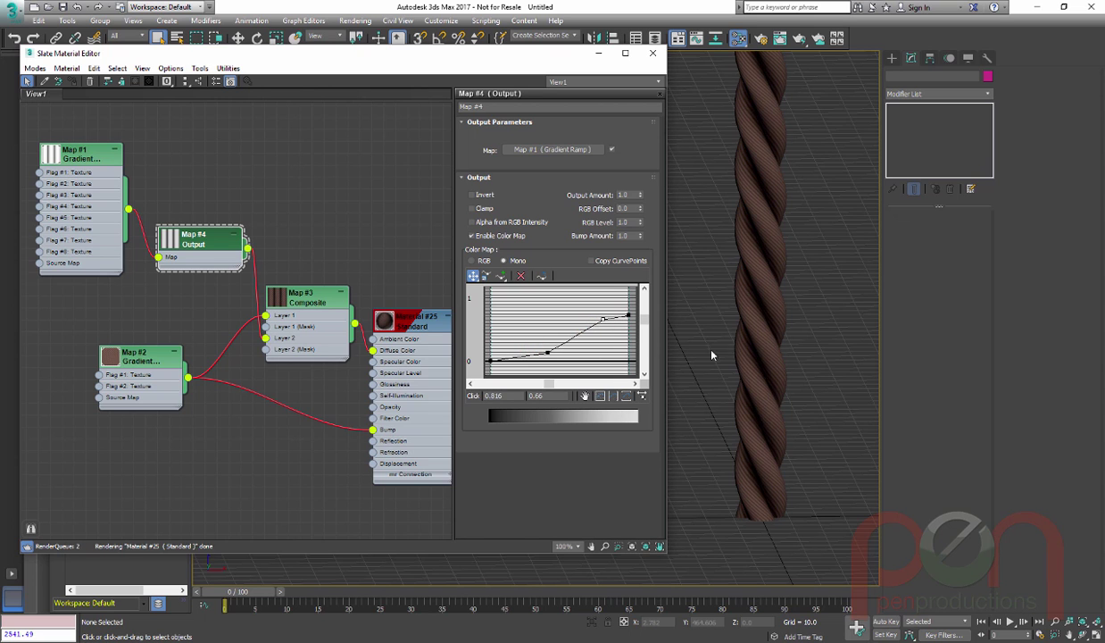
# - Select the rope and turn off its edged-faces display in the viewport, moving the Slate Material Editor down for access
pyautogui.keyDown('alt'); pyautogui.moveTo(749, 326); pyautogui.dragTo(750, 375, button='middle'); pyautogui.keyUp('alt')
pyautogui.click(696, 279)
pyautogui.scroll(-3, 762, 367)
pyautogui.moveTo(515, 54); pyautogui.dragTo(512, 142)
pyautogui.click(270, 60)
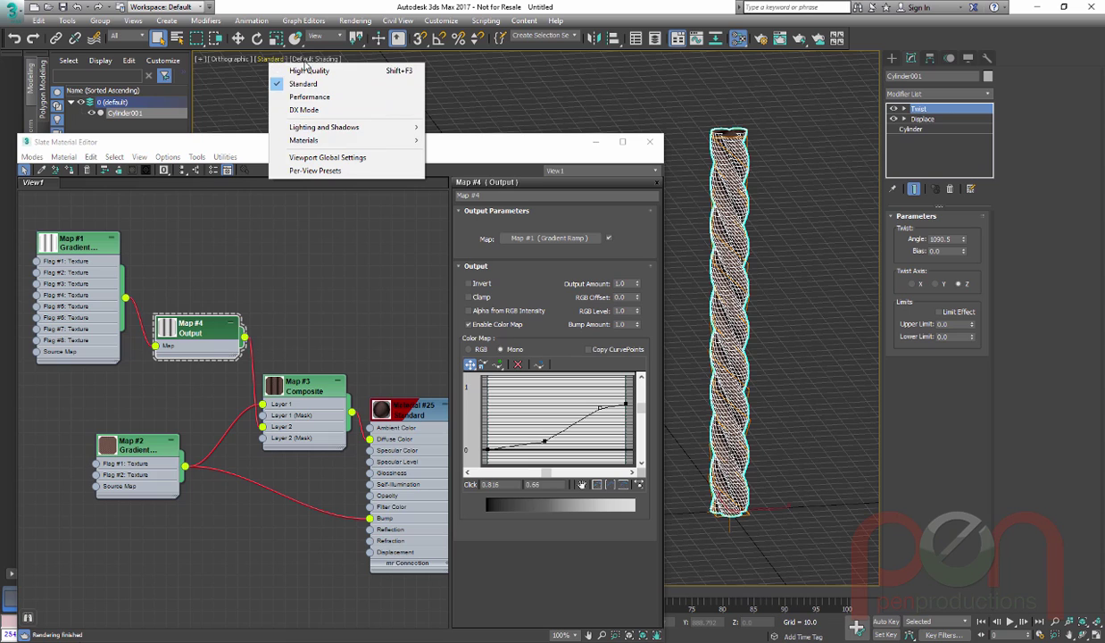
pyautogui.click(299, 60)
pyautogui.click(355, 196)
pyautogui.click(233, 198)
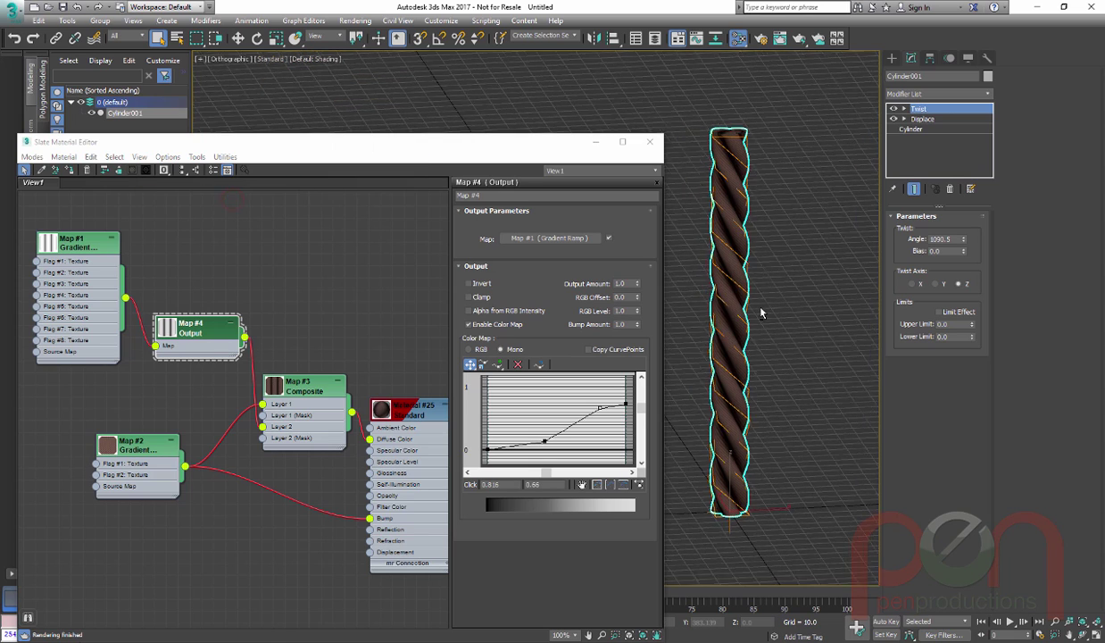
# - Hide the viewport grid and inspect the shaded rope up close and from above its top end
pyautogui.scroll(5, 728, 295)
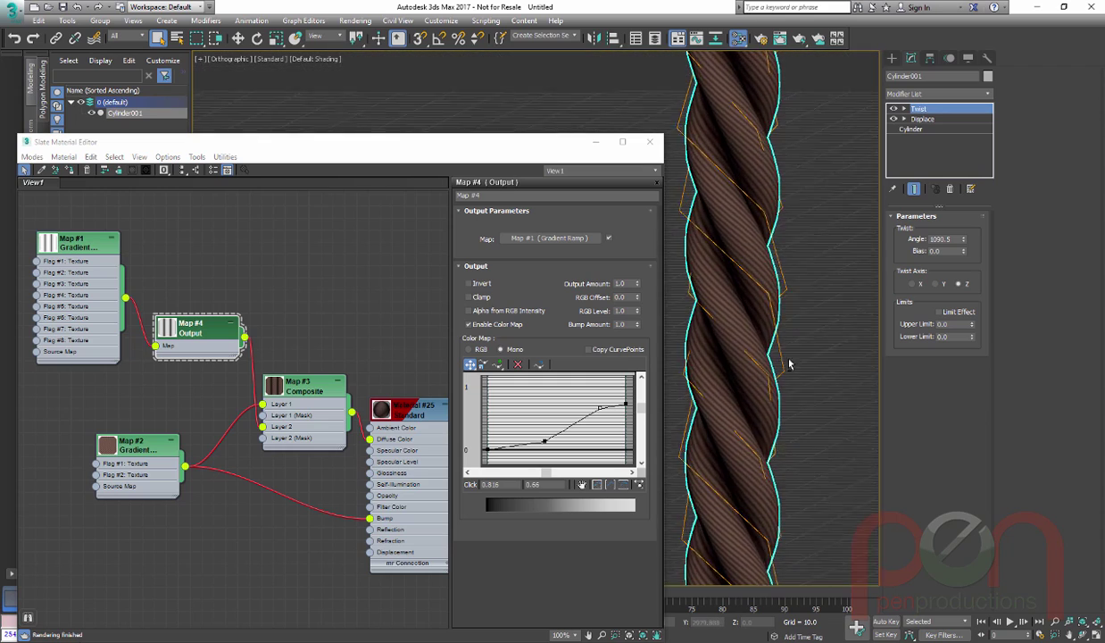
pyautogui.scroll(-3, 797, 368)
pyautogui.press('g')
pyautogui.moveTo(772, 319); pyautogui.dragTo(881, 387, button='middle')
pyautogui.keyDown('alt'); pyautogui.moveTo(723, 229); pyautogui.dragTo(732, 288, button='middle'); pyautogui.keyUp('alt')
pyautogui.scroll(3, 723, 229)
pyautogui.scroll(-4, 723, 228)
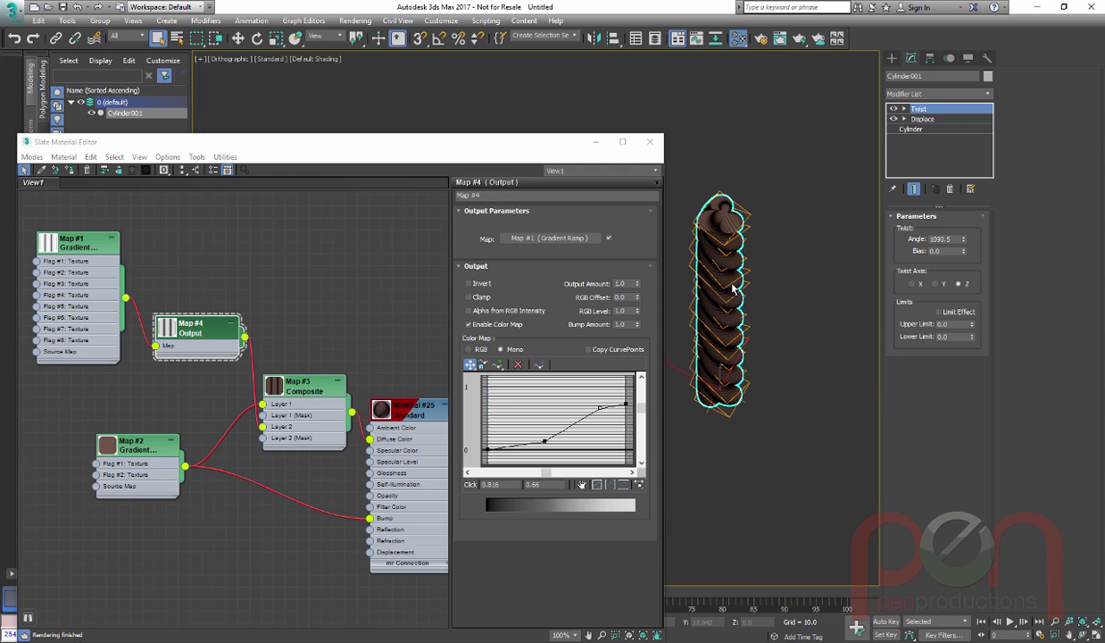
# - Reduce the rope's Displace modifier strength to 3.915
pyautogui.click(922, 118)
pyautogui.moveTo(967, 247); pyautogui.dragTo(967, 256)
pyautogui.scroll(5, 747, 234)
pyautogui.moveTo(751, 240); pyautogui.dragTo(734, 206, button='middle')
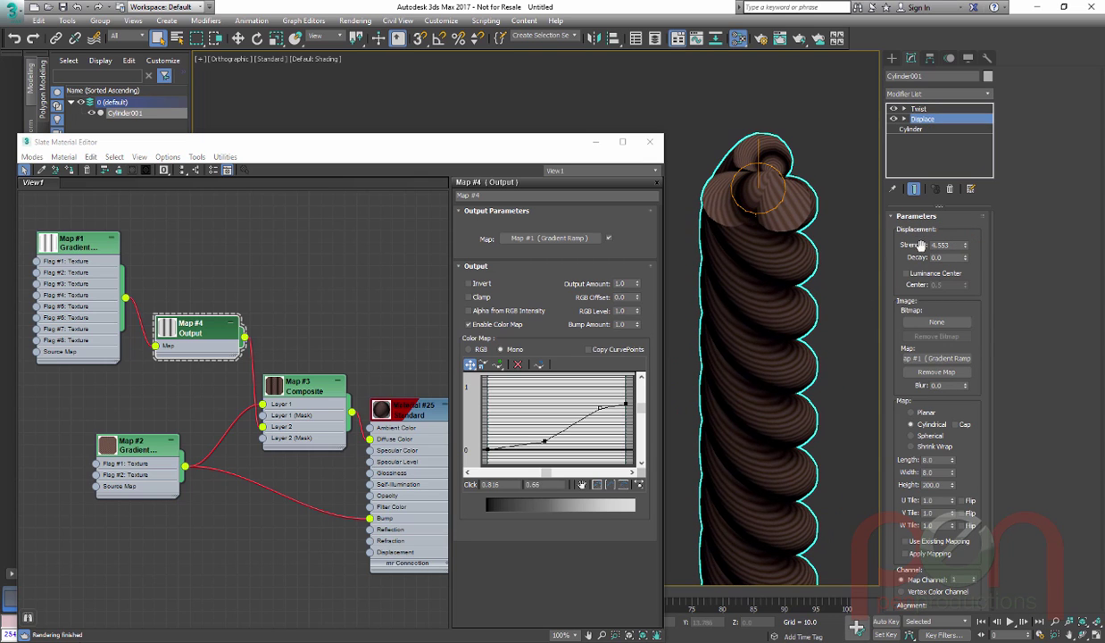
pyautogui.moveTo(965, 247); pyautogui.dragTo(968, 256)
pyautogui.scroll(-4, 755, 250)
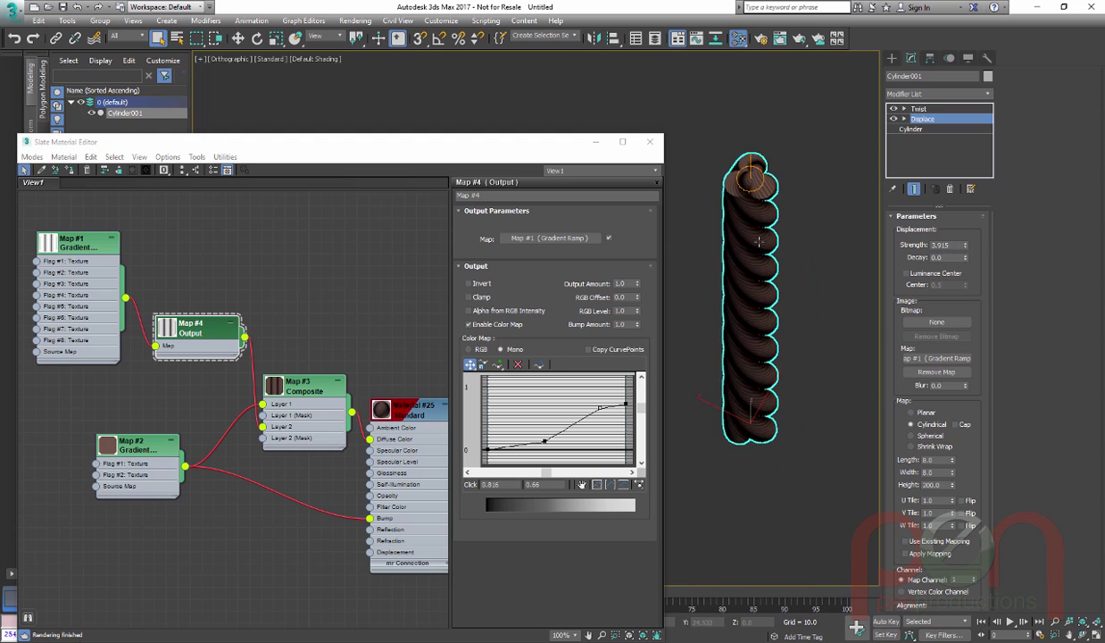
pyautogui.keyDown('alt'); pyautogui.moveTo(769, 313); pyautogui.dragTo(716, 261, button='middle'); pyautogui.keyUp('alt')
pyautogui.scroll(-2, 773, 272)
# - Deselect and reselect the rope, and move the Slate Material Editor up to uncover the timeline
pyautogui.click(785, 226)
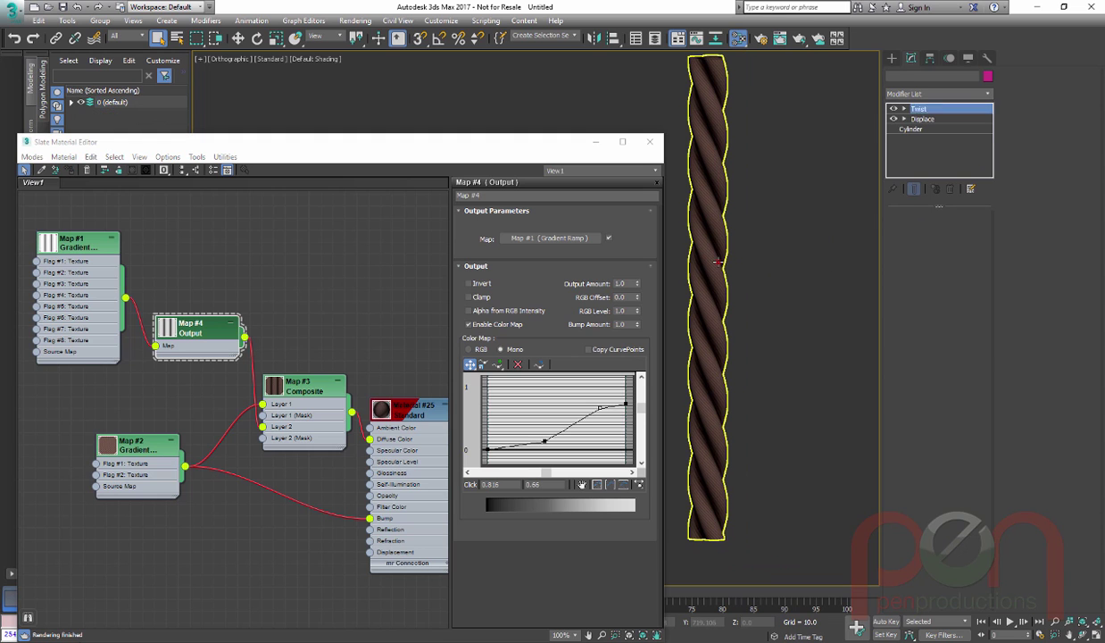
pyautogui.click(716, 261)
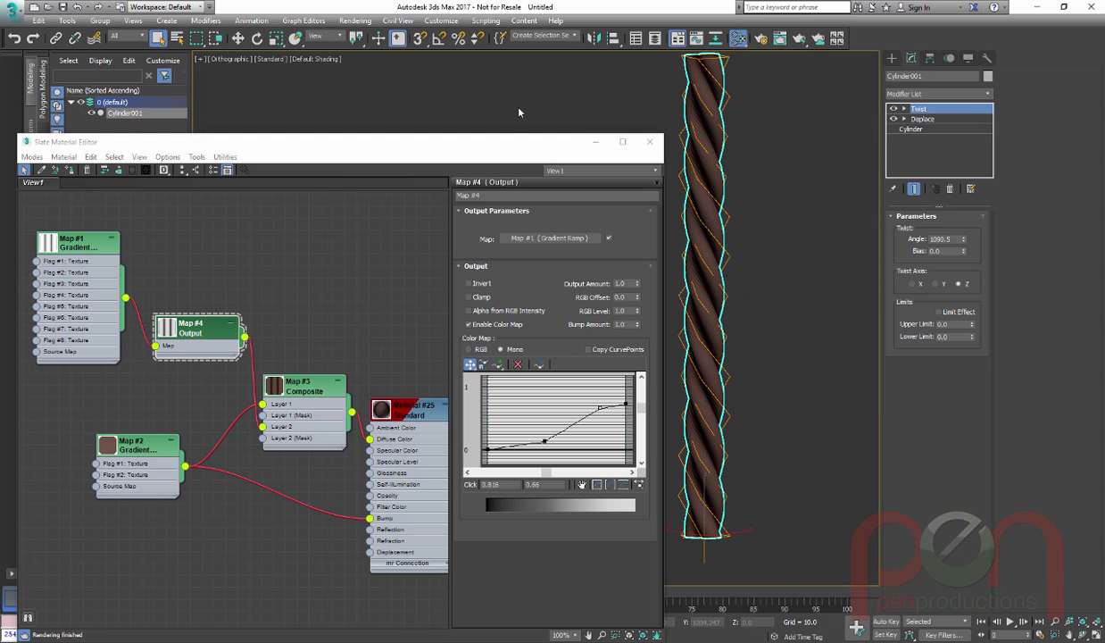
pyautogui.moveTo(513, 125); pyautogui.dragTo(504, 35)
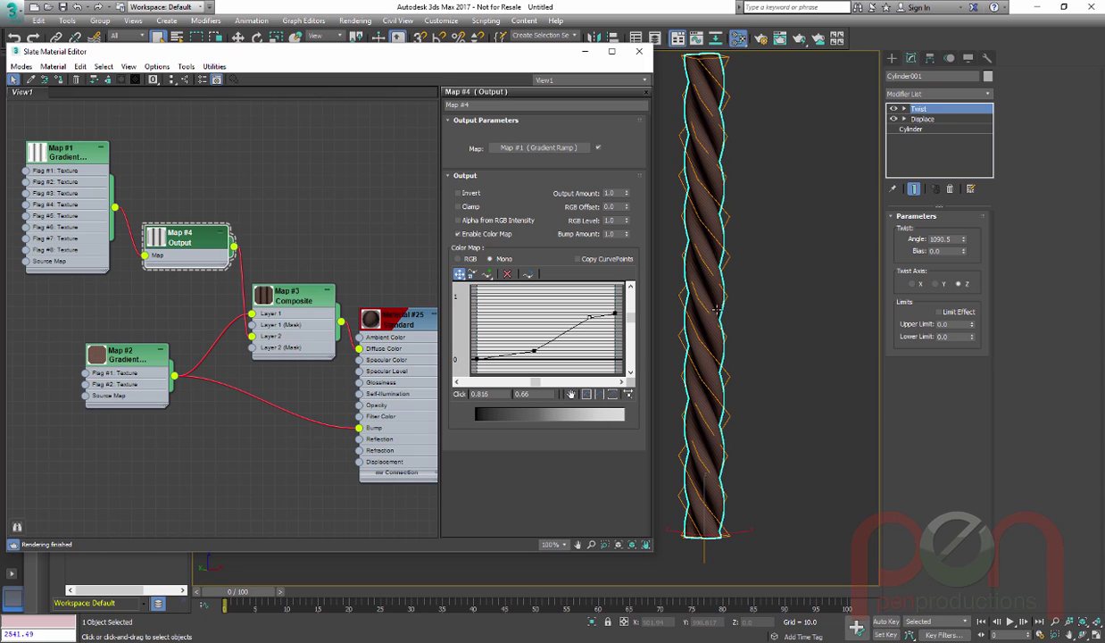
# - Move the Slate Material Editor down and open the Grid and Snap Settings to review the grid-point snapping options
pyautogui.moveTo(792, 384); pyautogui.dragTo(789, 402, button='middle')
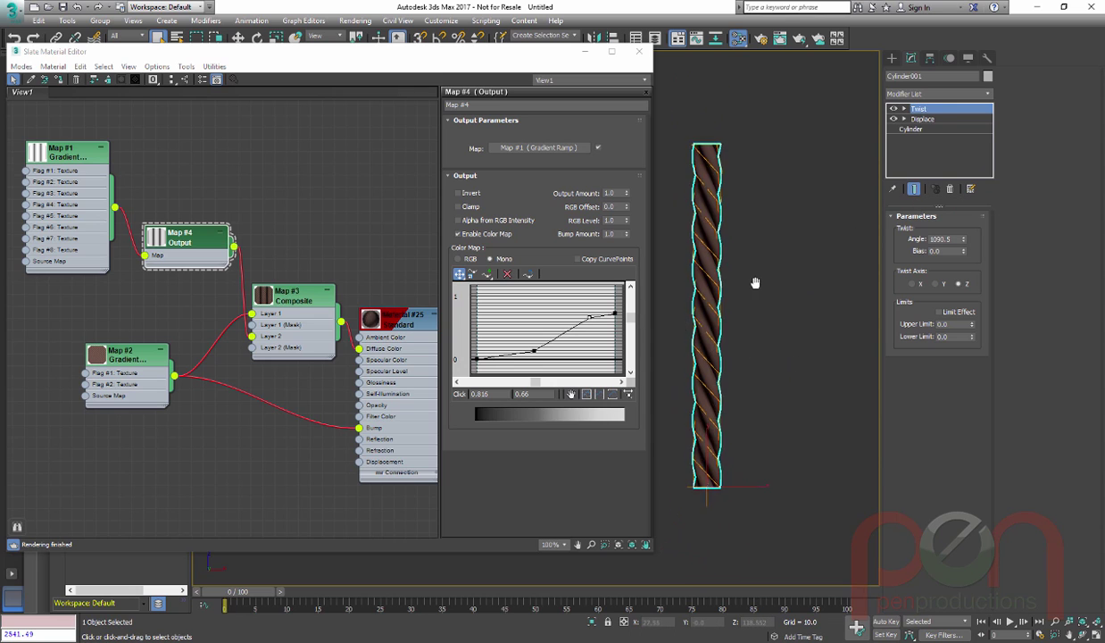
pyautogui.moveTo(746, 285)
pyautogui.mouseDown(button='middle')
pyautogui.moveTo(738, 310)
pyautogui.moveTo(730, 275)
pyautogui.mouseUp(button='middle')
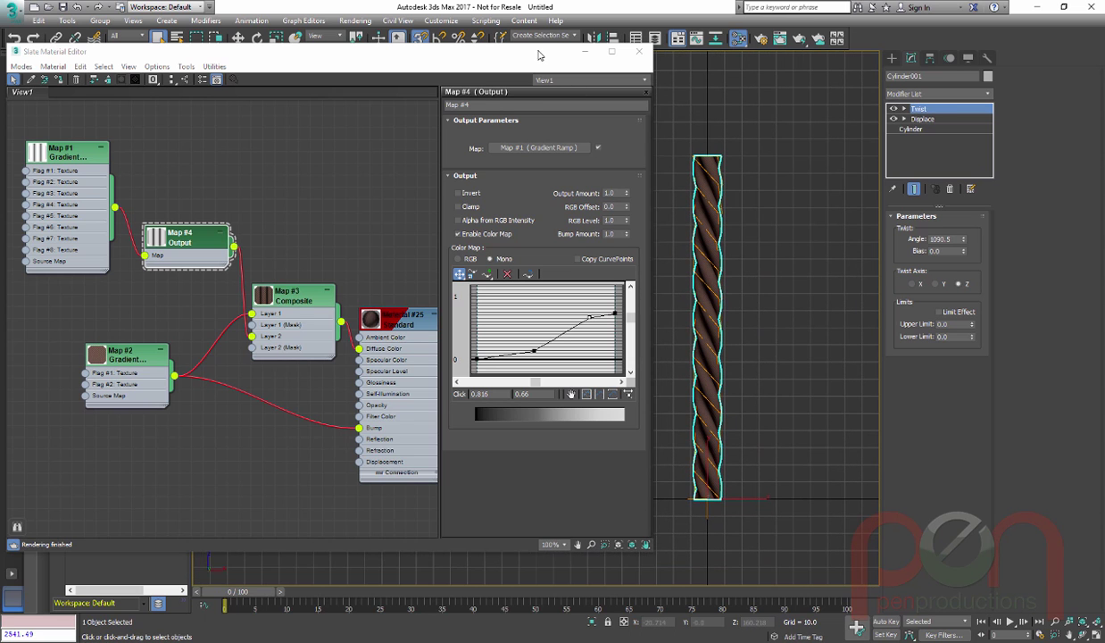
pyautogui.moveTo(534, 51); pyautogui.dragTo(534, 69)
pyautogui.rightClick(419, 38)
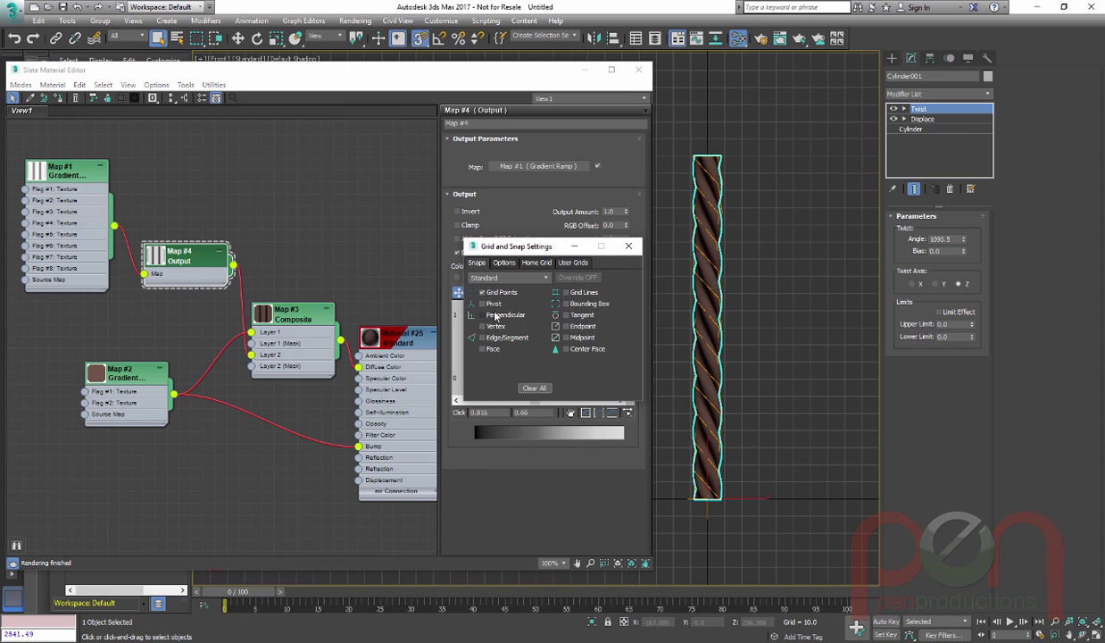
# - Draw a straight vertical line beside the rope, snapped to grid points, from X 20, Z 0 to Z 200
pyautogui.moveTo(780, 391); pyautogui.dragTo(791, 394, button='middle')
pyautogui.keyDown('ctrl'); pyautogui.rightClick(794, 392); pyautogui.keyUp('ctrl')
pyautogui.click(823, 348)
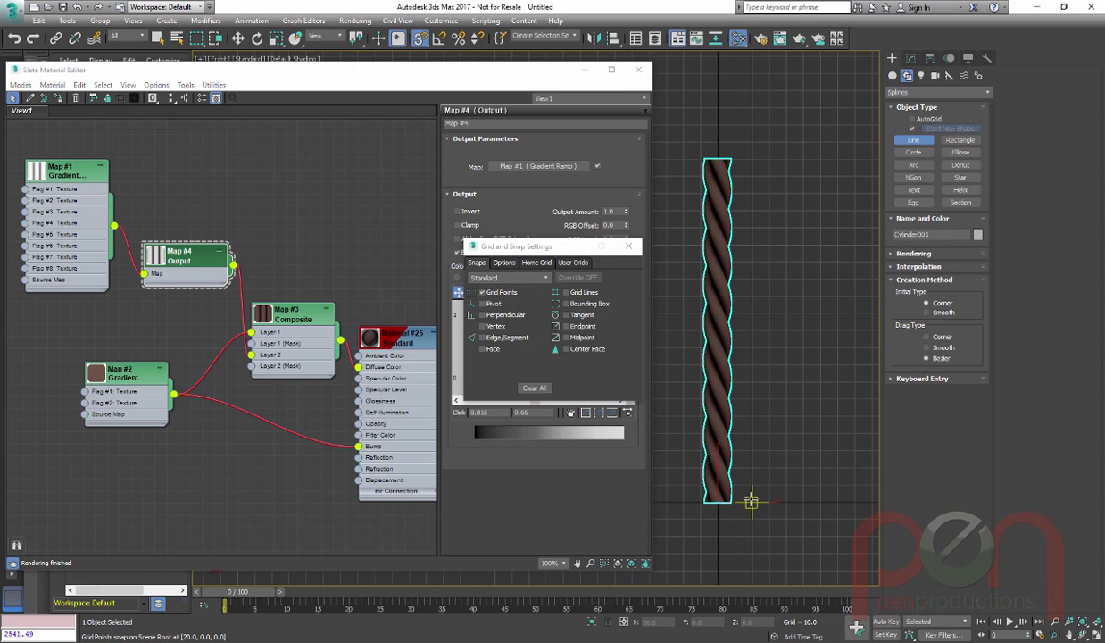
pyautogui.click(751, 502)
pyautogui.click(753, 163)
pyautogui.rightClick(826, 200)
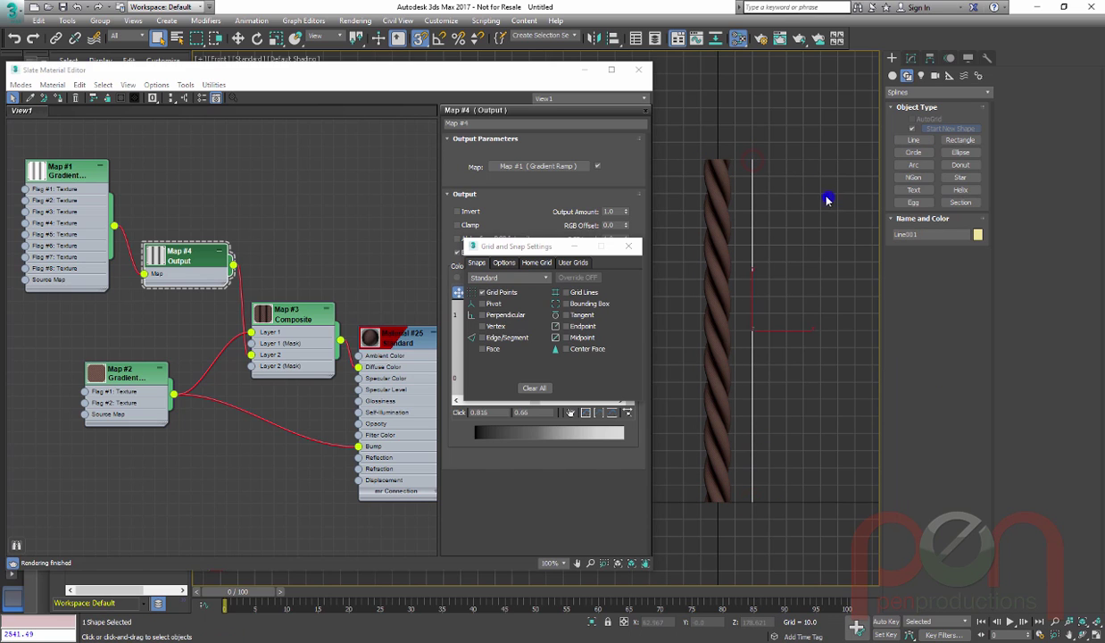
# - Close the Grid and Snap Settings and the Slate Material Editor to free the front viewport
pyautogui.moveTo(800, 352); pyautogui.dragTo(789, 347, button='middle')
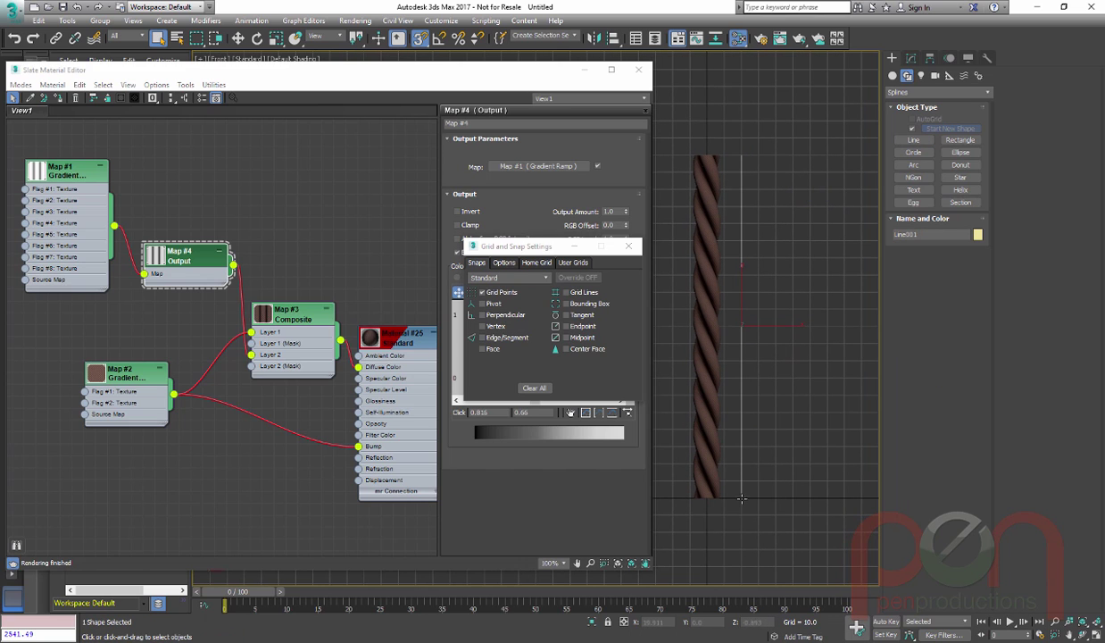
pyautogui.click(636, 247)
pyautogui.moveTo(750, 275); pyautogui.dragTo(753, 287, button='middle')
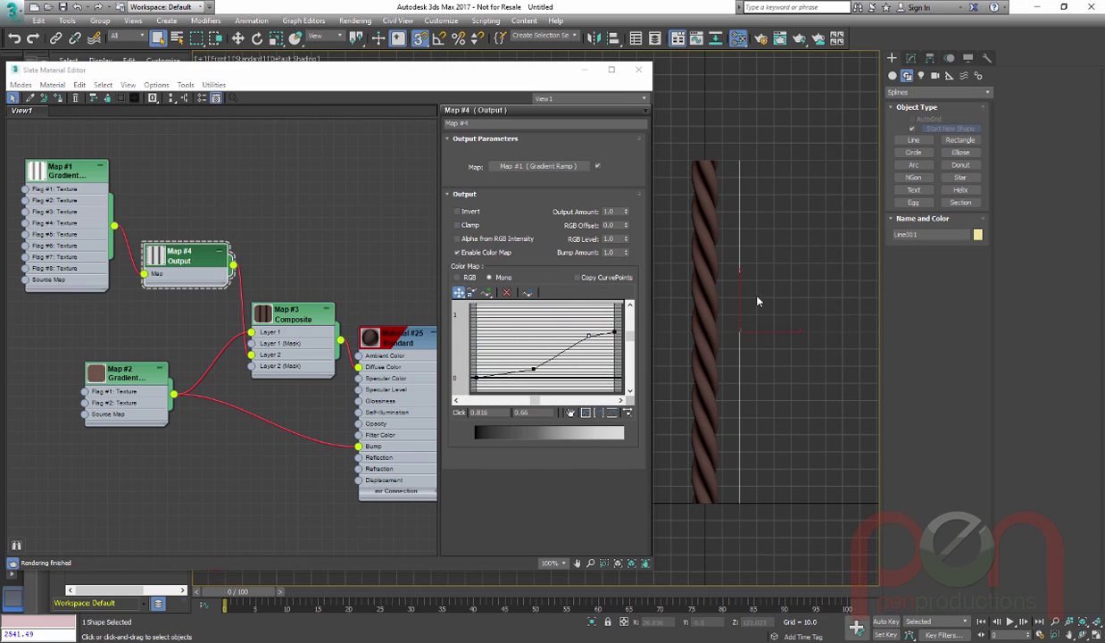
pyautogui.click(636, 72)
pyautogui.scroll(4, 701, 339)
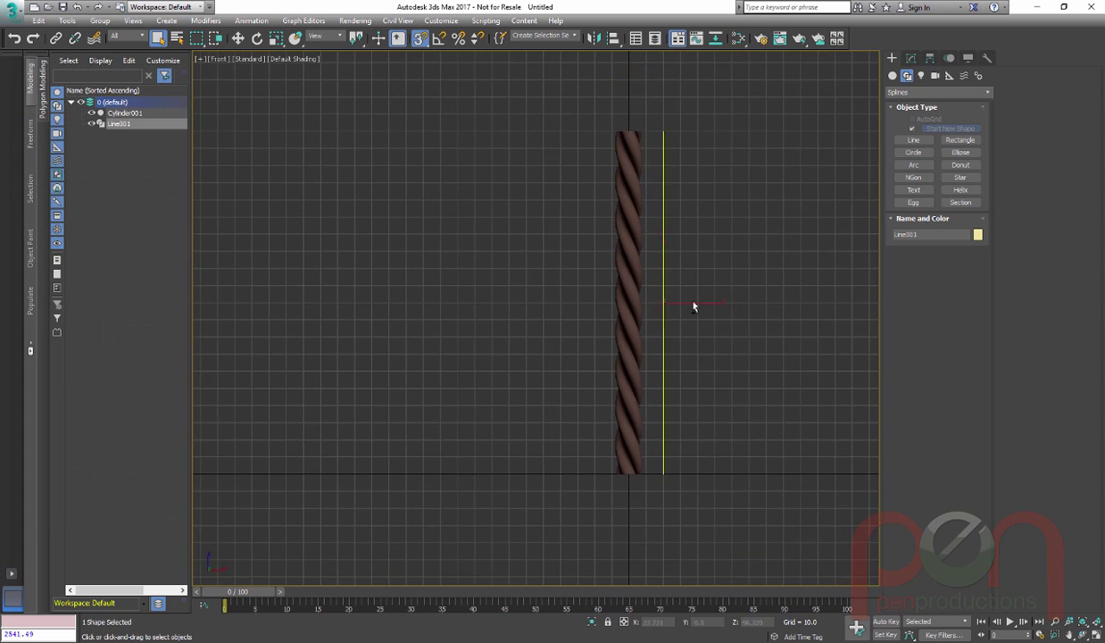
pyautogui.moveTo(706, 314); pyautogui.dragTo(649, 305, button='middle')
# - Select the rope cylinder and apply a Path Deform (WSM) modifier to it
pyautogui.click(536, 295)
pyautogui.scroll(-4, 546, 295)
pyautogui.write('x')
pyautogui.write('path')
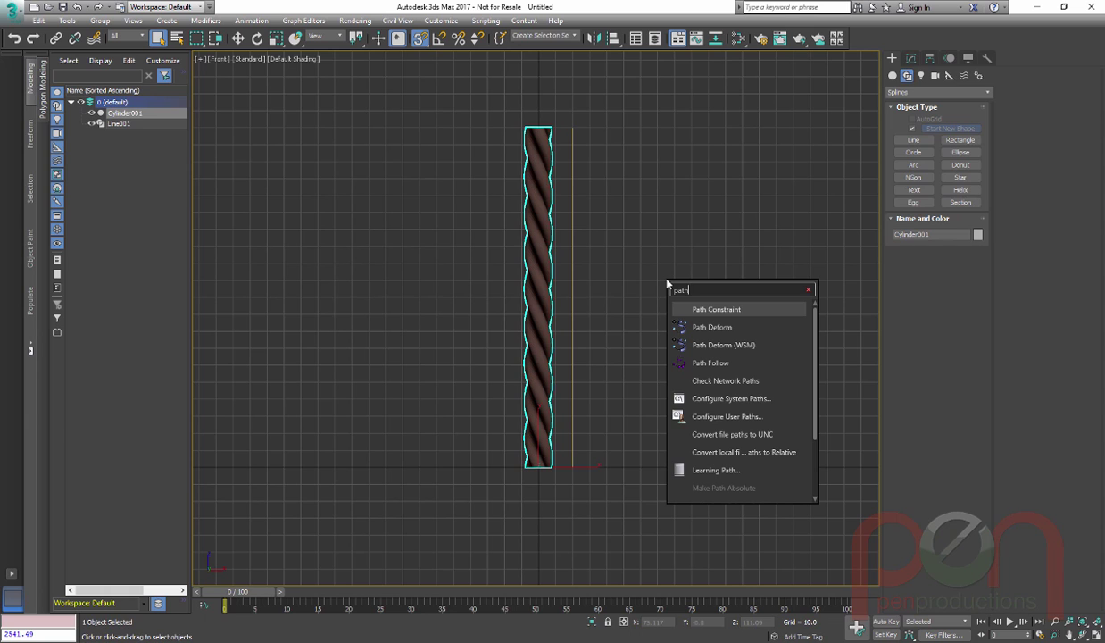
pyautogui.click(696, 345)
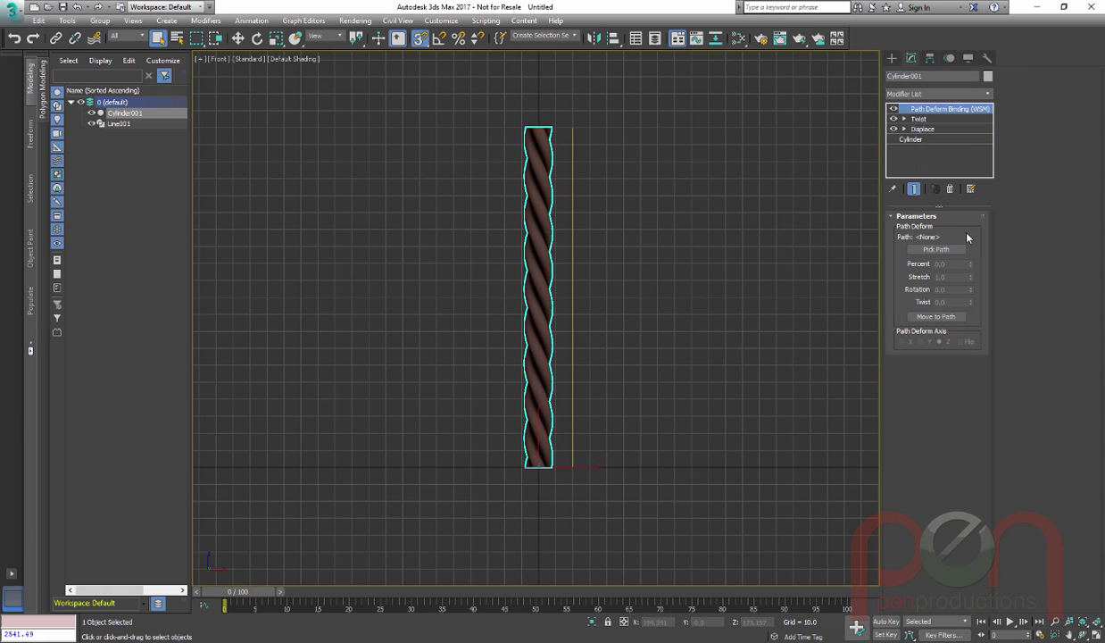
# - Assign the vertical line as the rope's deform path and move the rope onto that path
pyautogui.click(944, 249)
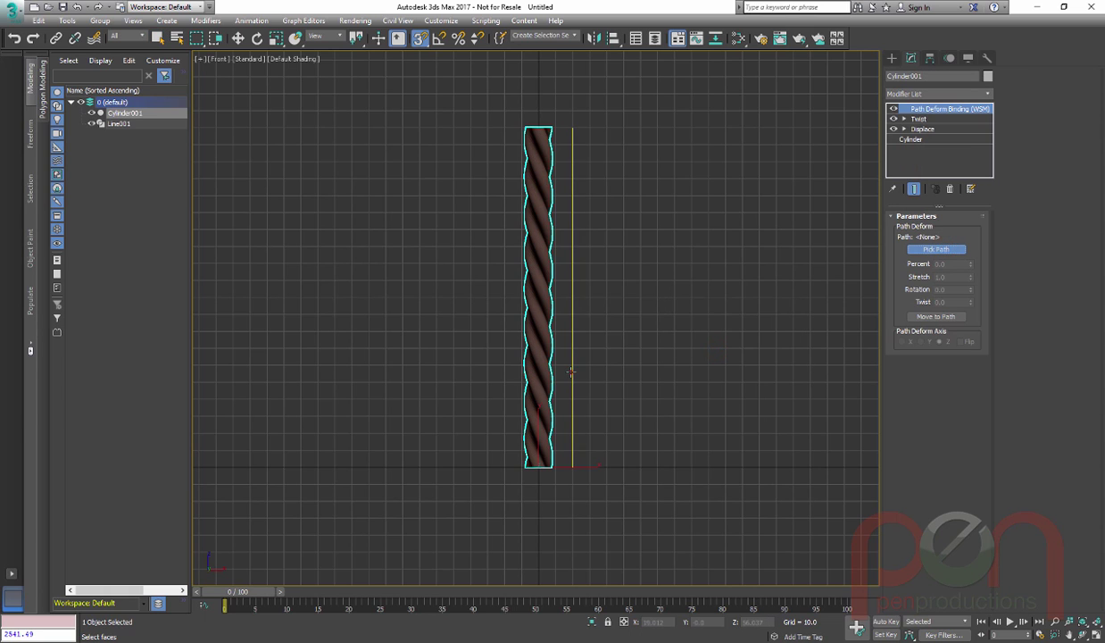
pyautogui.click(571, 369)
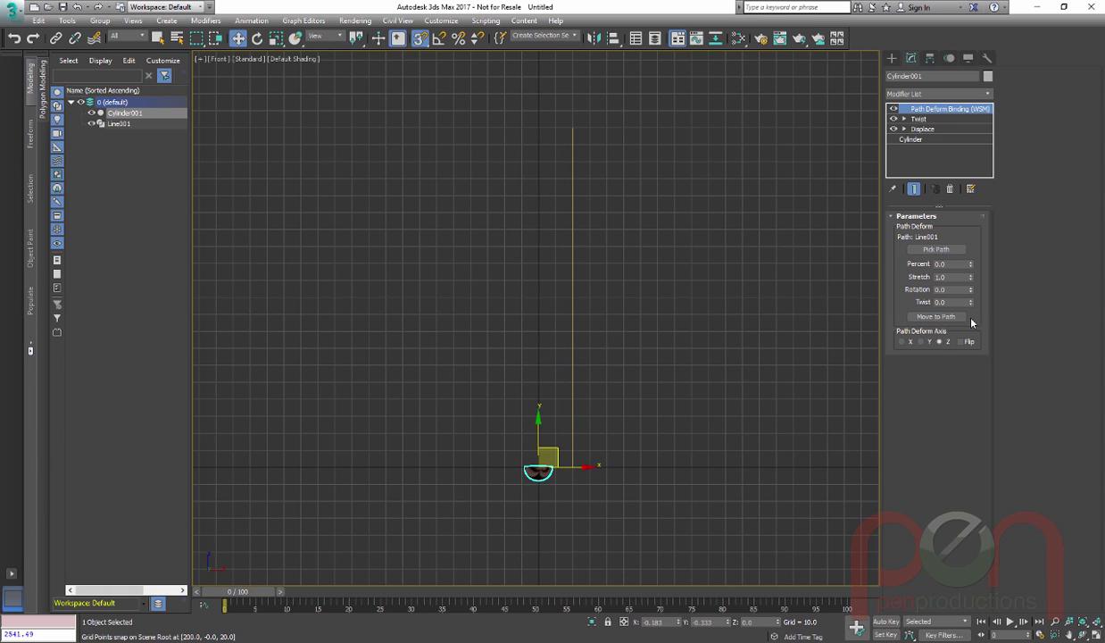
pyautogui.click(937, 317)
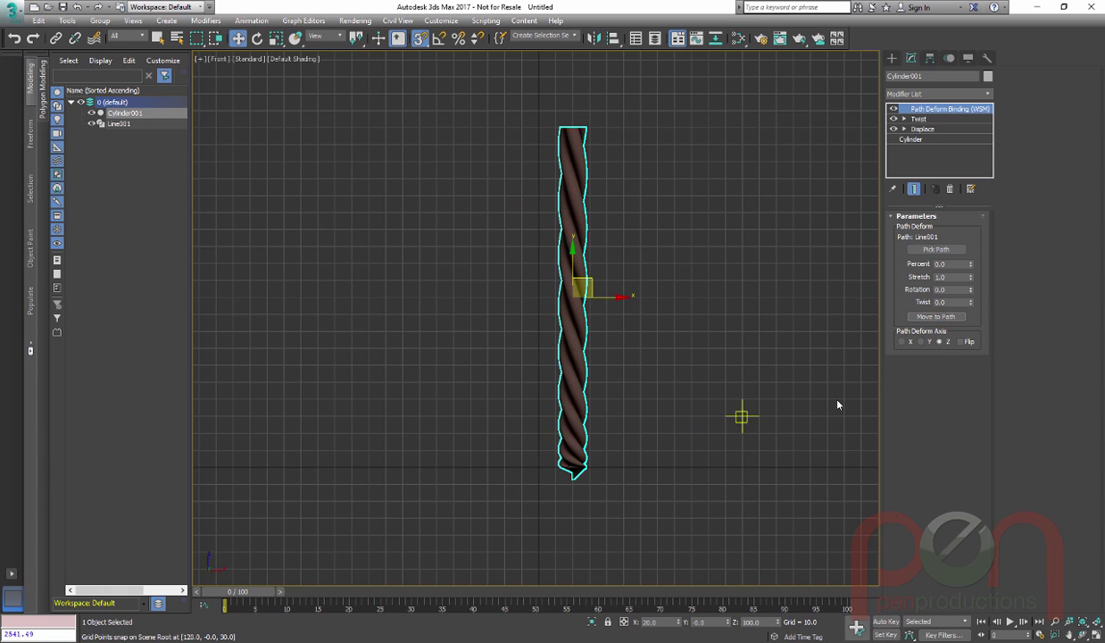
pyautogui.rightClick(618, 277)
pyautogui.click(623, 281)
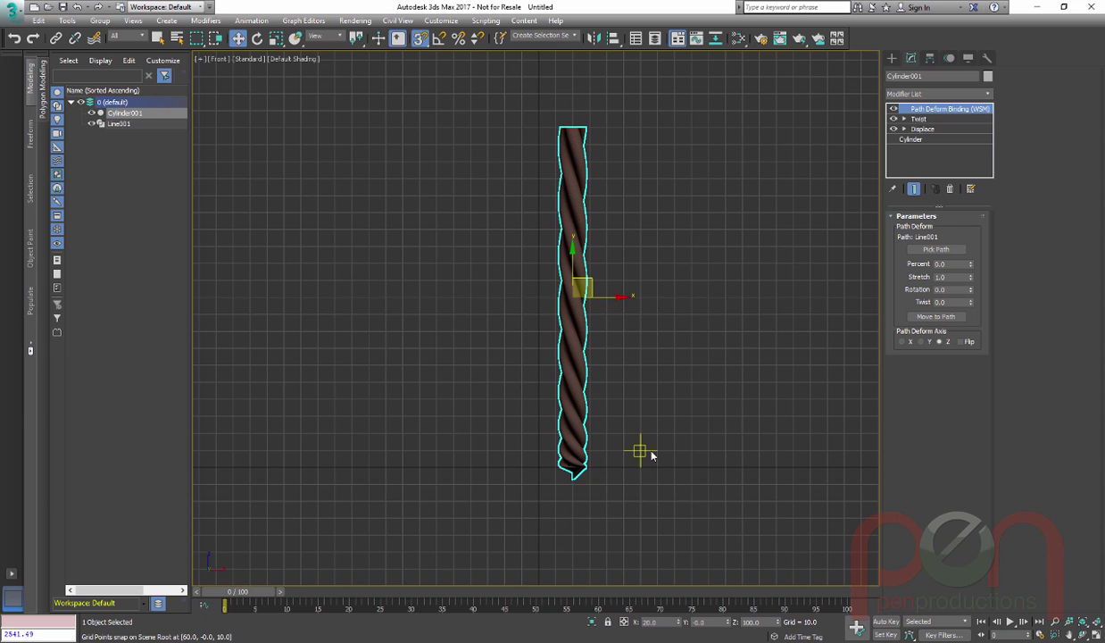
# - Turn off snapping and select both end vertices of the line, showing the viewport in wireframe
pyautogui.press('s')
pyautogui.click(121, 124)
pyautogui.click(924, 260)
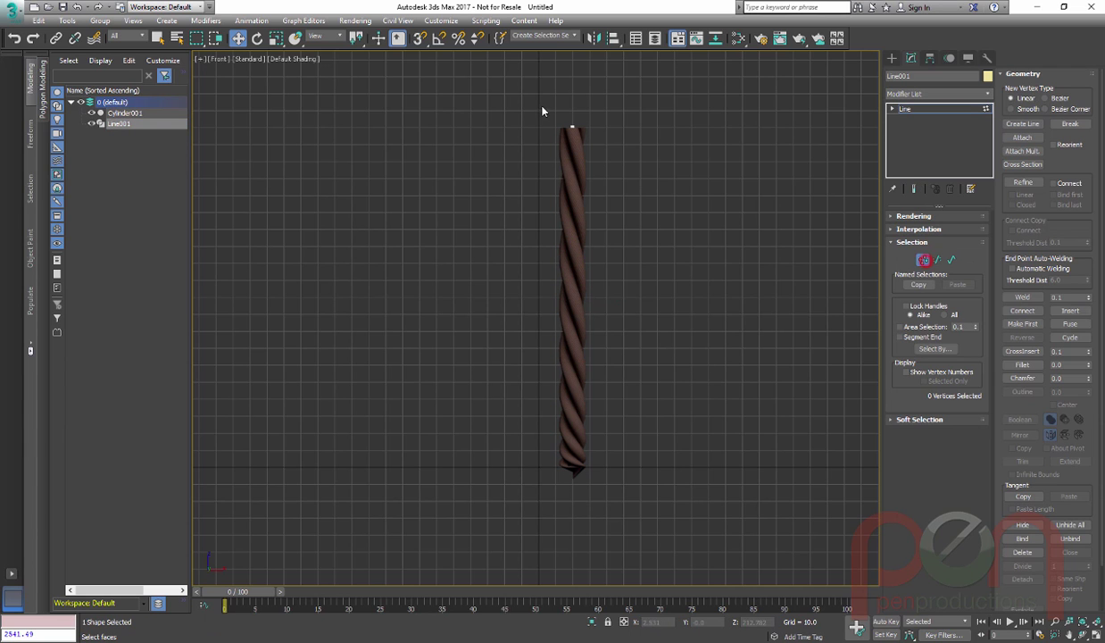
pyautogui.moveTo(612, 468); pyautogui.dragTo(630, 497)
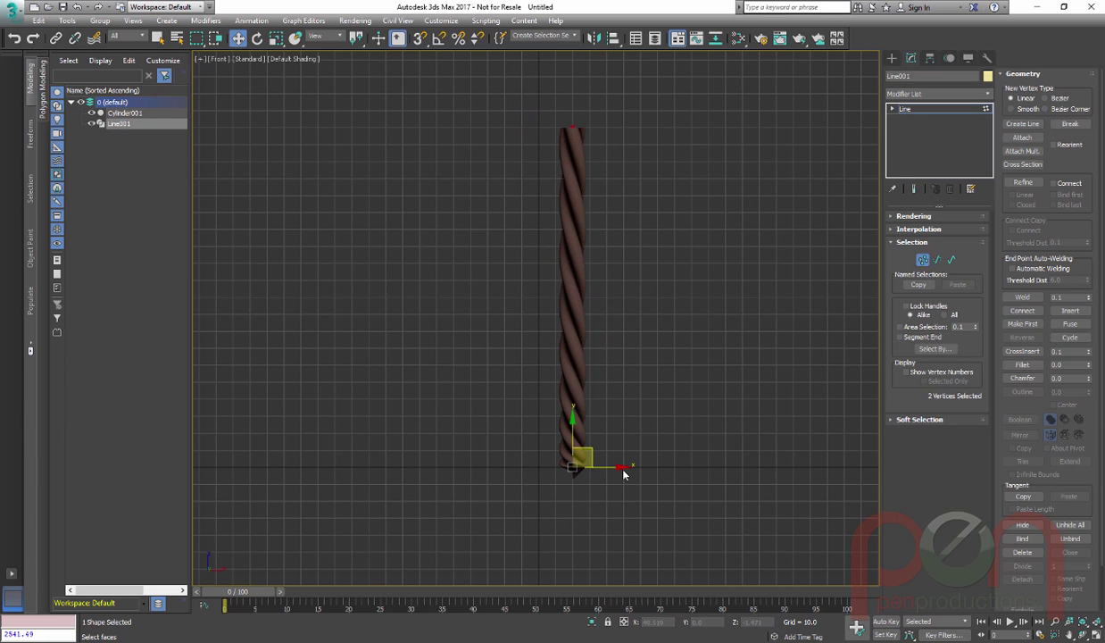
pyautogui.press('F3')
pyautogui.scroll(4, 572, 467)
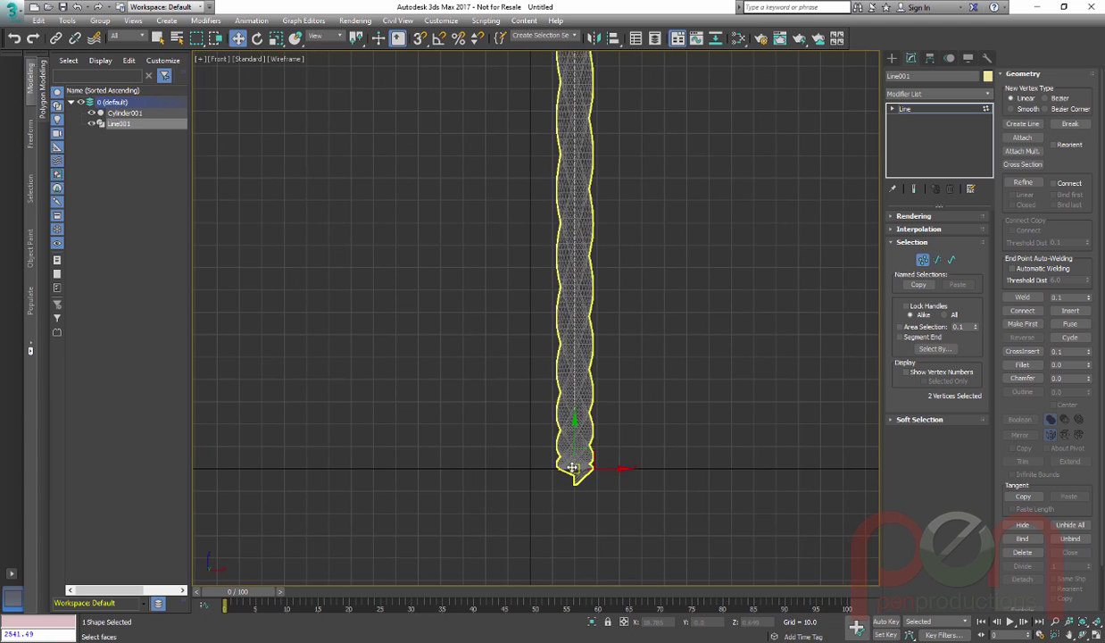
# - Convert the line's two end vertices to the Corner type
pyautogui.rightClick(569, 463)
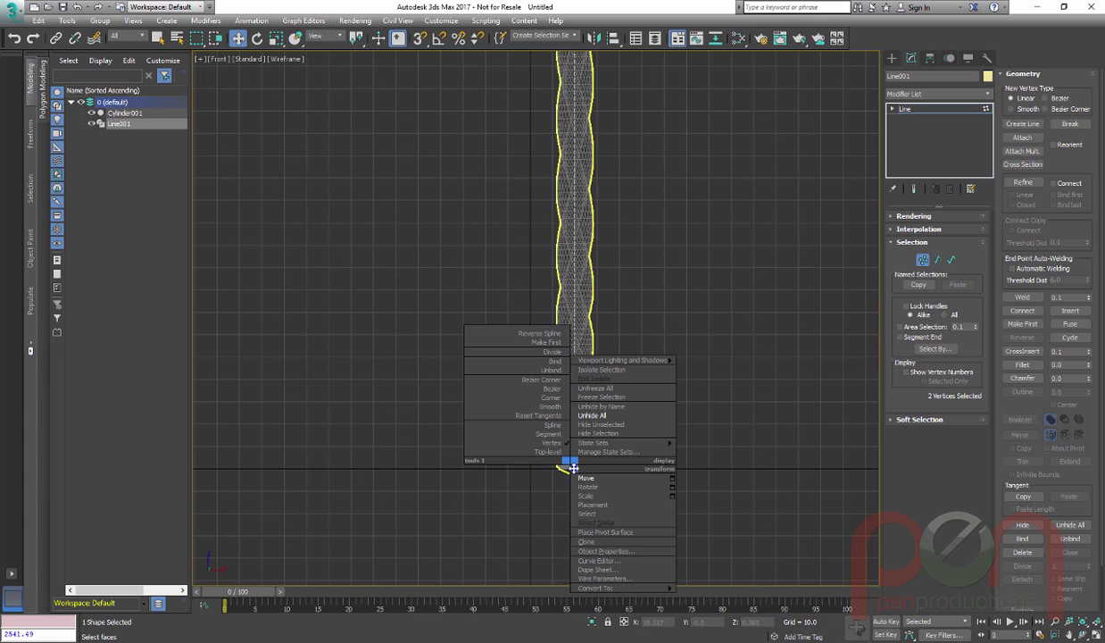
pyautogui.click(550, 398)
pyautogui.moveTo(621, 402); pyautogui.dragTo(607, 442, button='middle')
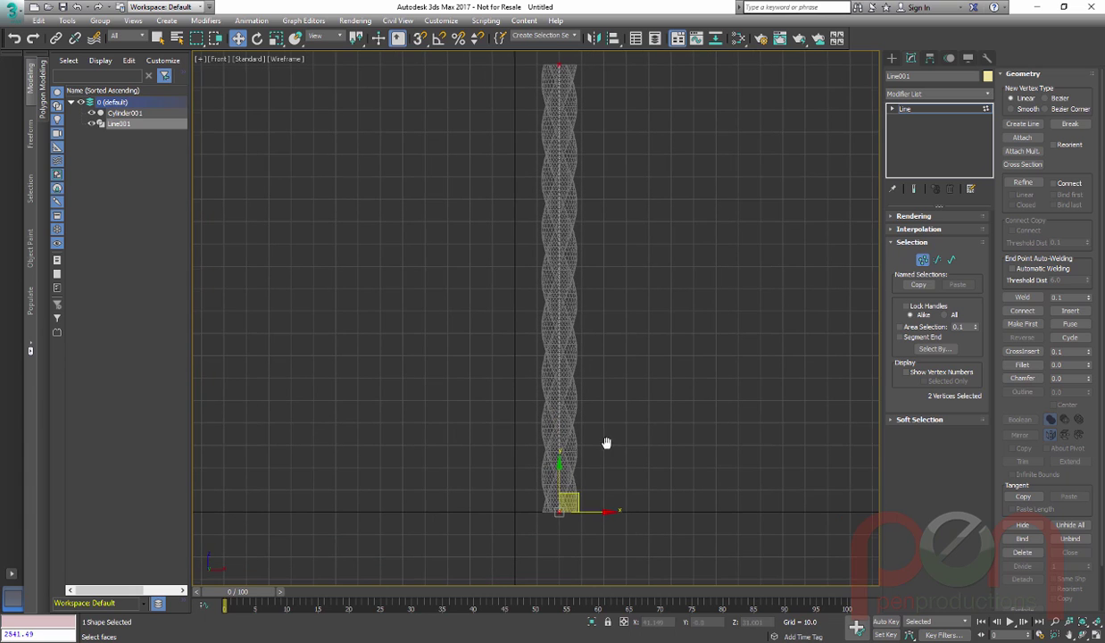
pyautogui.rightClick(554, 511)
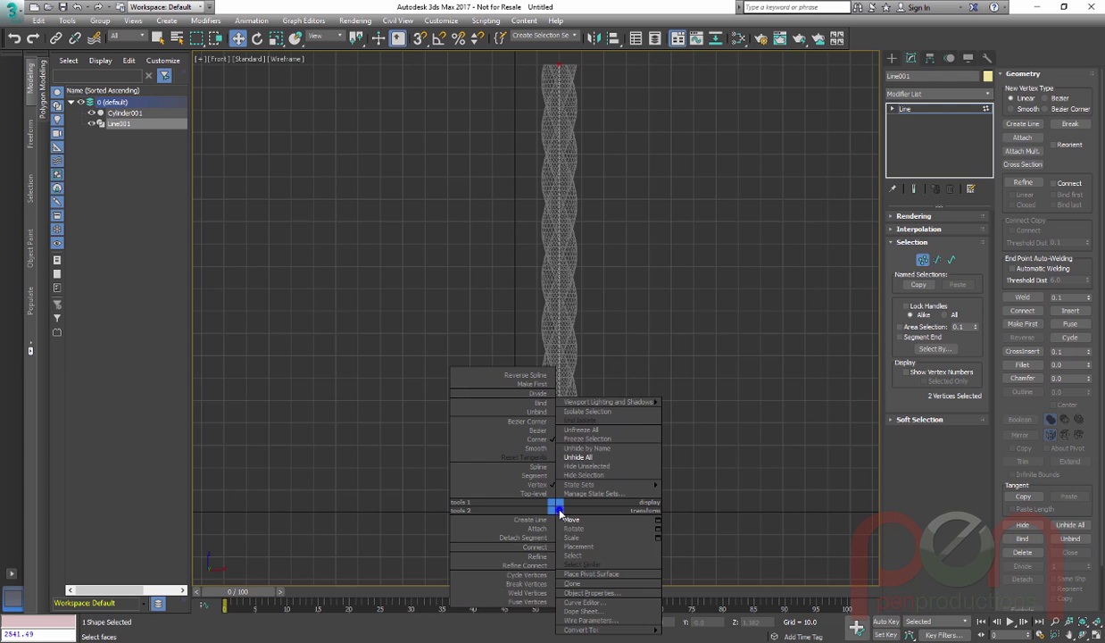
pyautogui.click(626, 330)
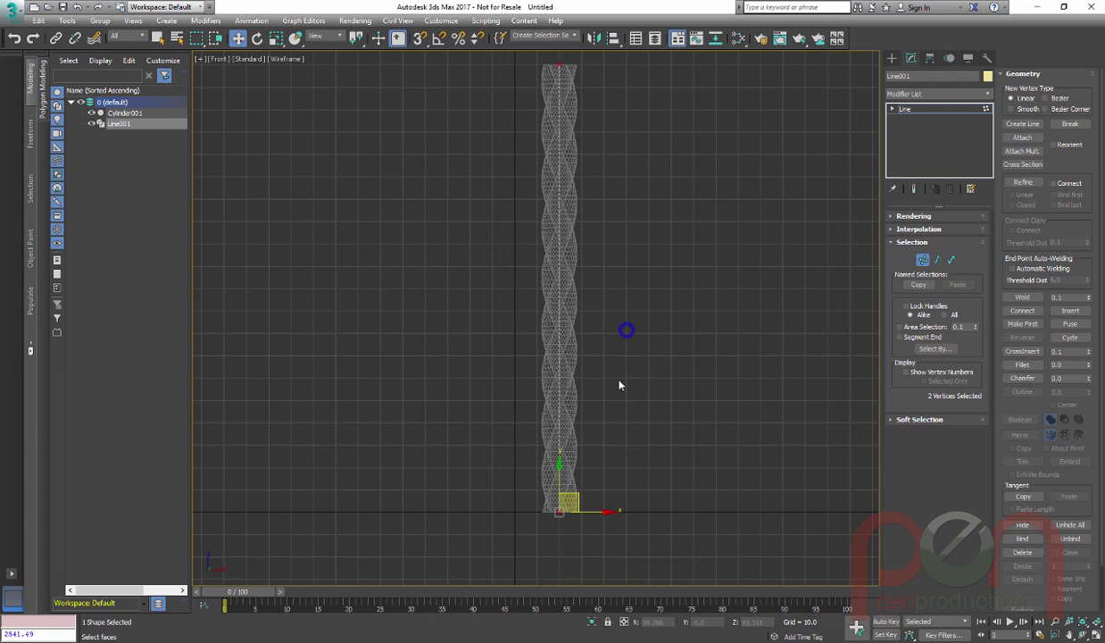
# - Convert the line's two end vertices to the Smooth type
pyautogui.rightClick(559, 511)
pyautogui.click(536, 453)
pyautogui.moveTo(616, 362); pyautogui.dragTo(603, 334, button='middle')
pyautogui.scroll(-2, 616, 412)
pyautogui.rightClick(593, 321)
pyautogui.click(490, 251)
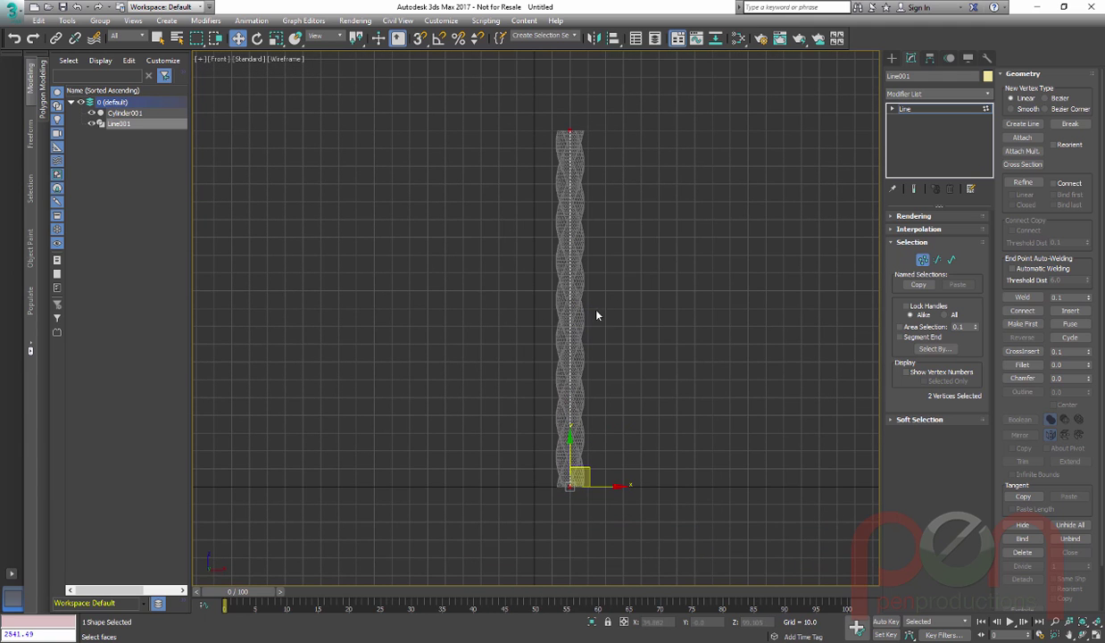
# - Divide the line's single segment twice so it consists of four equal segments, and clear the segment selection
pyautogui.press('2')
pyautogui.click(565, 331)
pyautogui.rightClick(559, 325)
pyautogui.click(517, 245)
pyautogui.rightClick(574, 301)
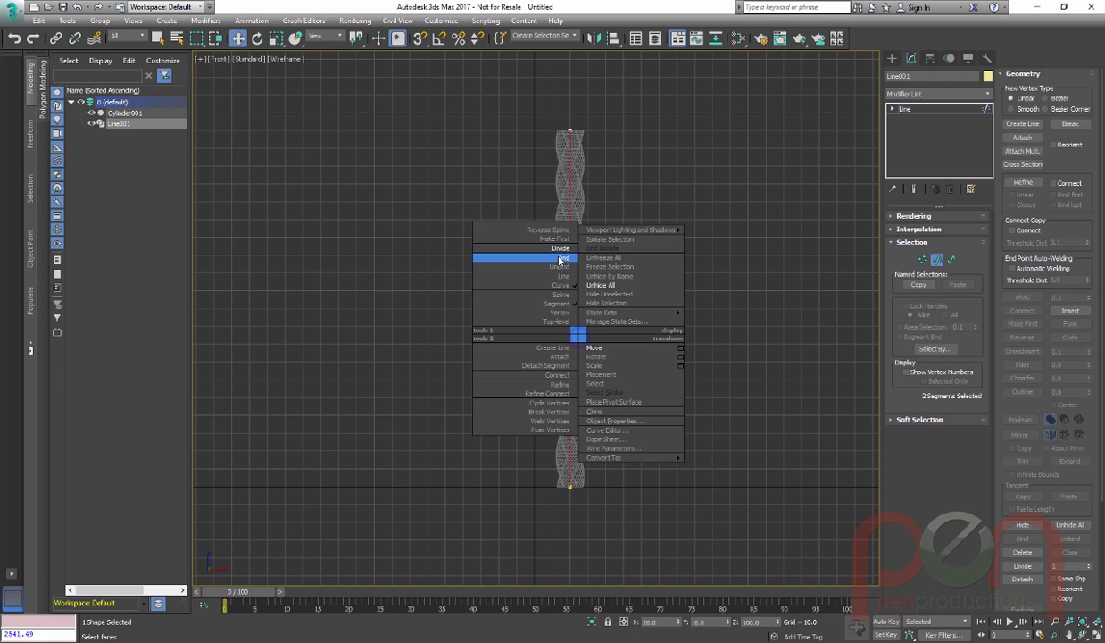
pyautogui.click(558, 252)
pyautogui.click(614, 227)
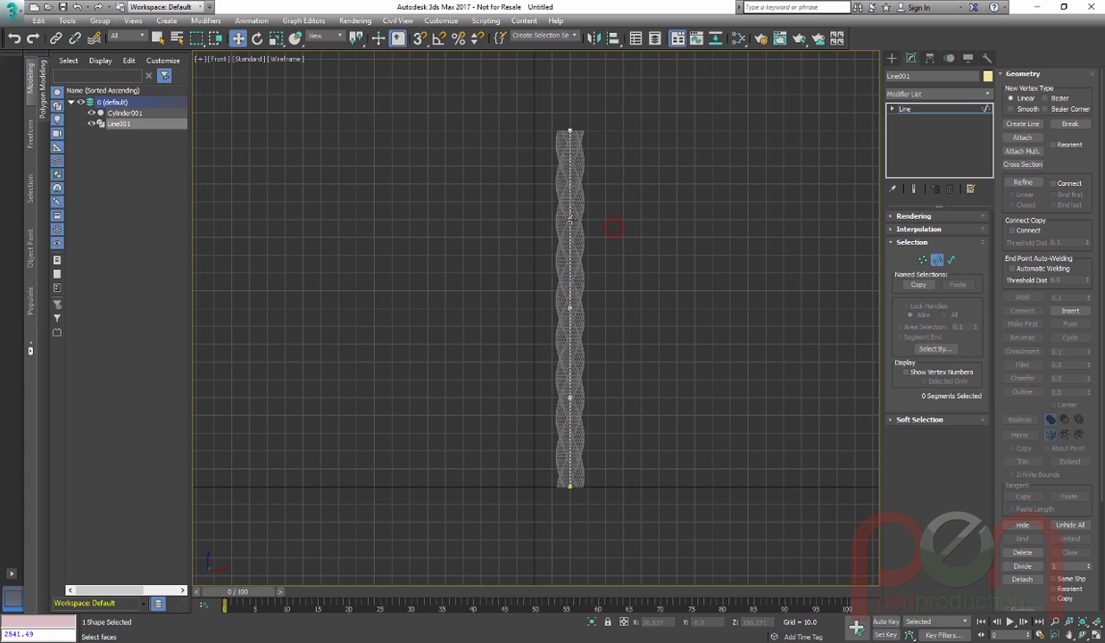
# - Try moving the line's second vertex from the top to about X 114.6, Z 133.9 in shaded view, and undo the move
pyautogui.click(570, 218)
pyautogui.press('1')
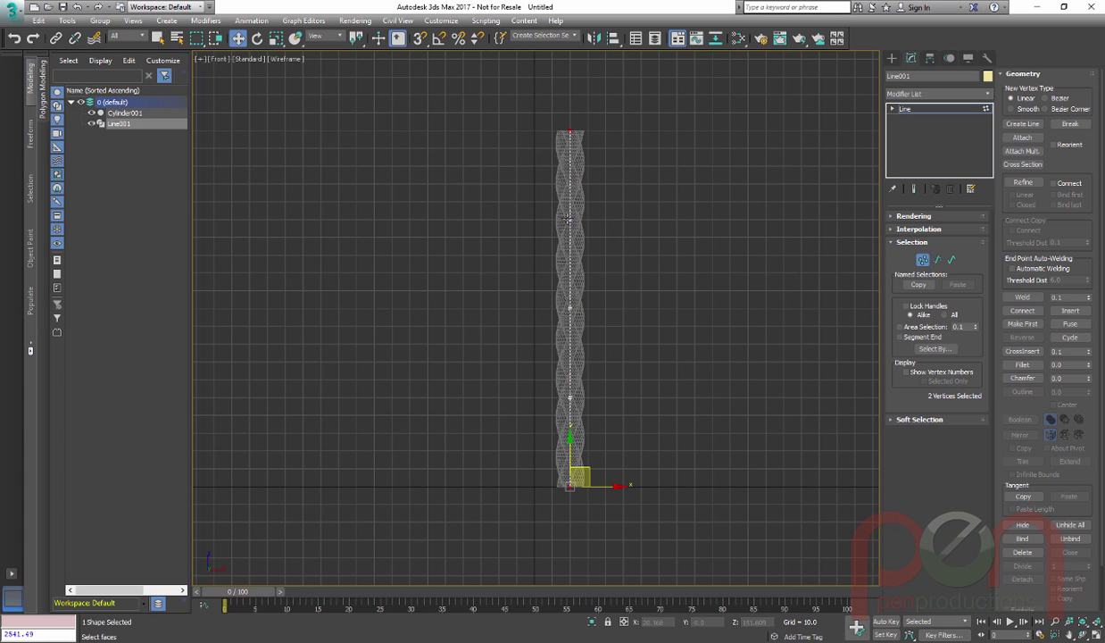
pyautogui.moveTo(570, 218)
pyautogui.mouseDown()
pyautogui.moveTo(483, 222)
pyautogui.moveTo(598, 223)
pyautogui.moveTo(666, 239)
pyautogui.moveTo(661, 204)
pyautogui.moveTo(659, 214)
pyautogui.moveTo(711, 232)
pyautogui.moveTo(594, 237)
pyautogui.moveTo(754, 236)
pyautogui.moveTo(738, 248)
pyautogui.mouseUp()
pyautogui.press('F3')
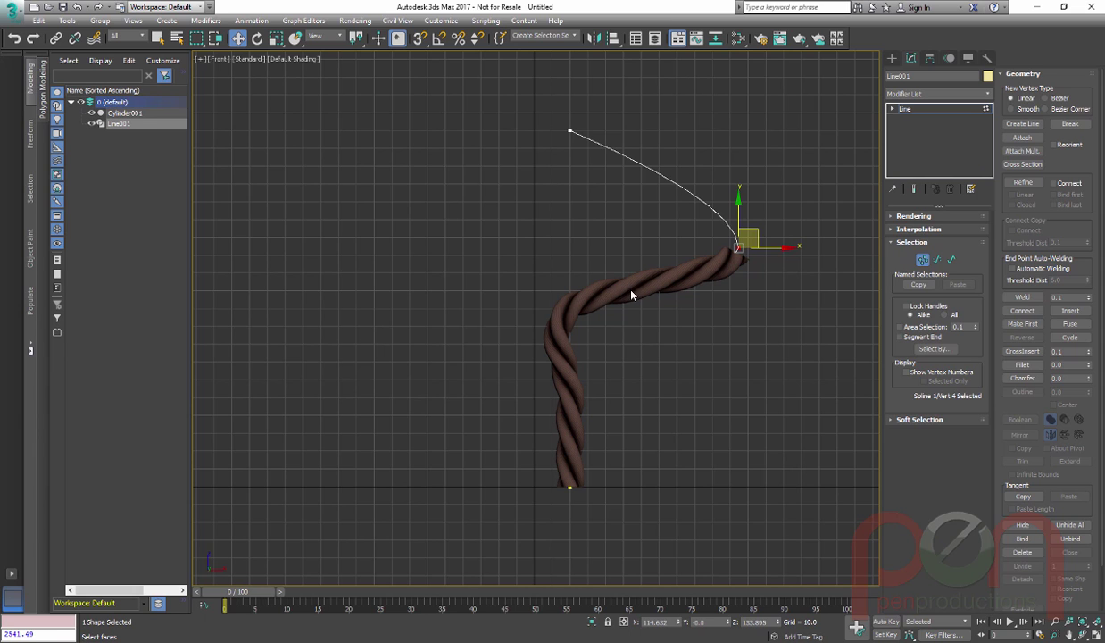
pyautogui.hotkey('ctrl', 'z')
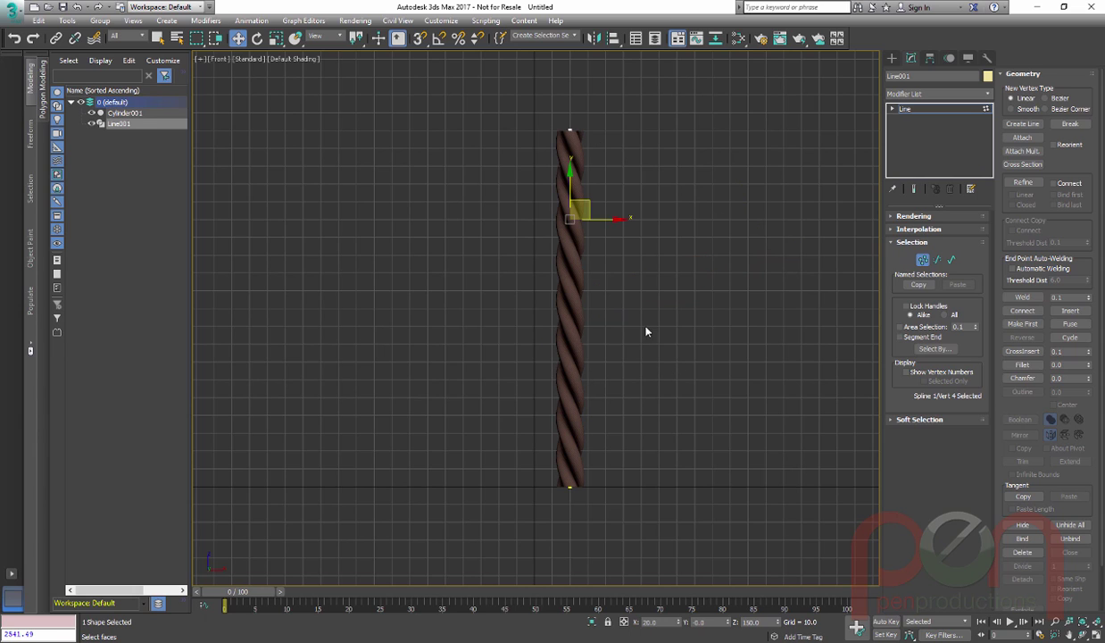
# - Try the Bezier type on the line's bottom vertex, test its handle, and return the vertex to Smooth
pyautogui.click(571, 487)
pyautogui.rightClick(570, 486)
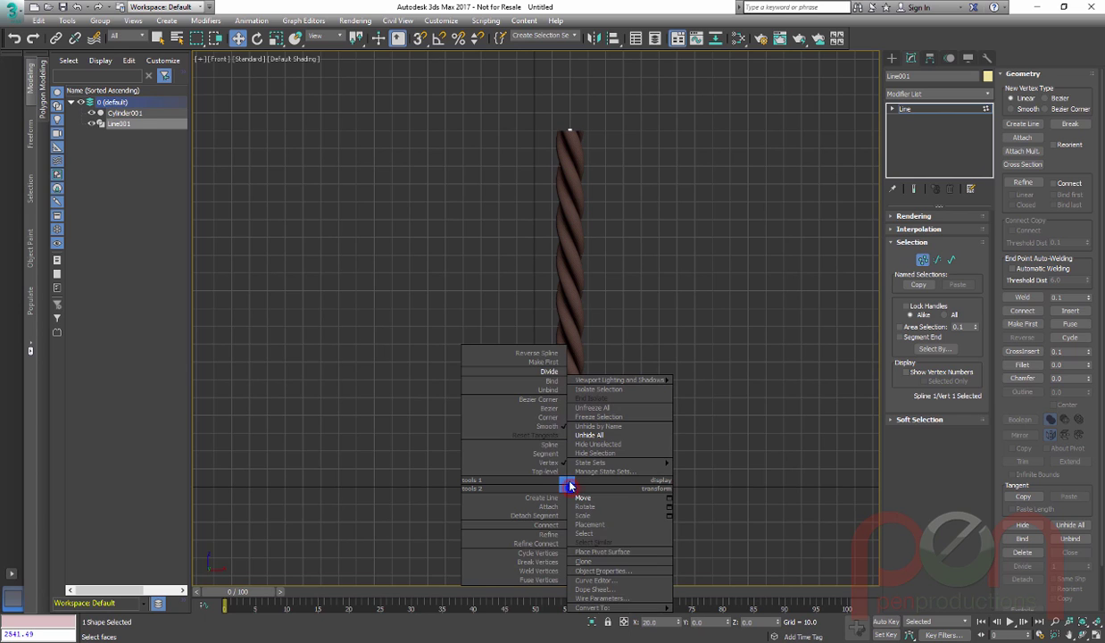
pyautogui.click(555, 409)
pyautogui.press('F3')
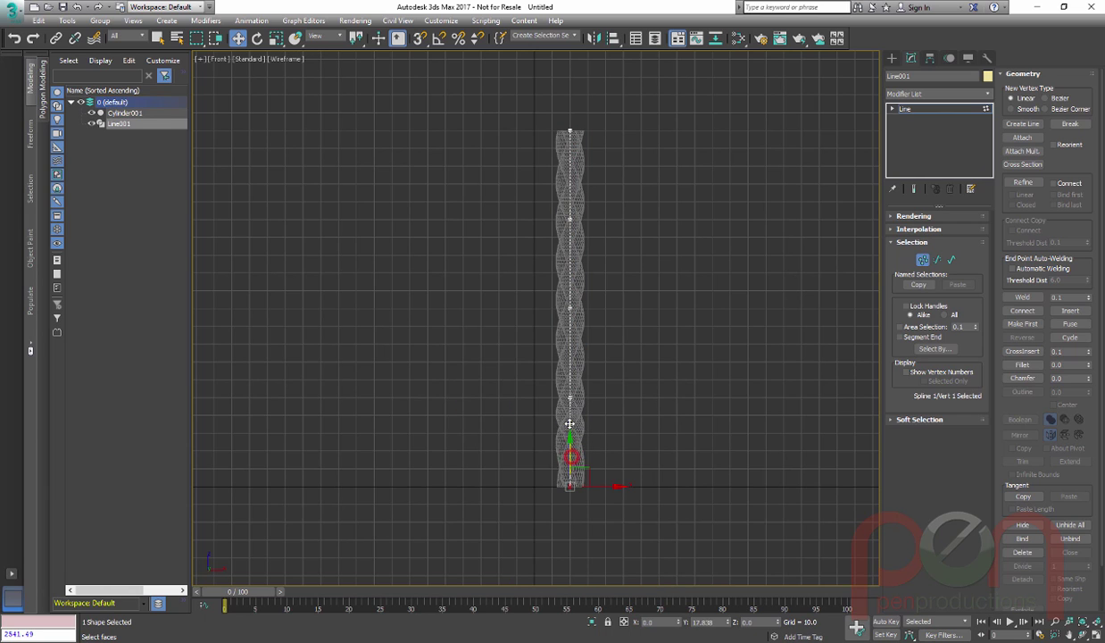
pyautogui.press('F3')
pyautogui.moveTo(576, 465)
pyautogui.mouseDown()
pyautogui.moveTo(572, 408)
pyautogui.moveTo(566, 470)
pyautogui.moveTo(573, 407)
pyautogui.moveTo(571, 485)
pyautogui.mouseUp()
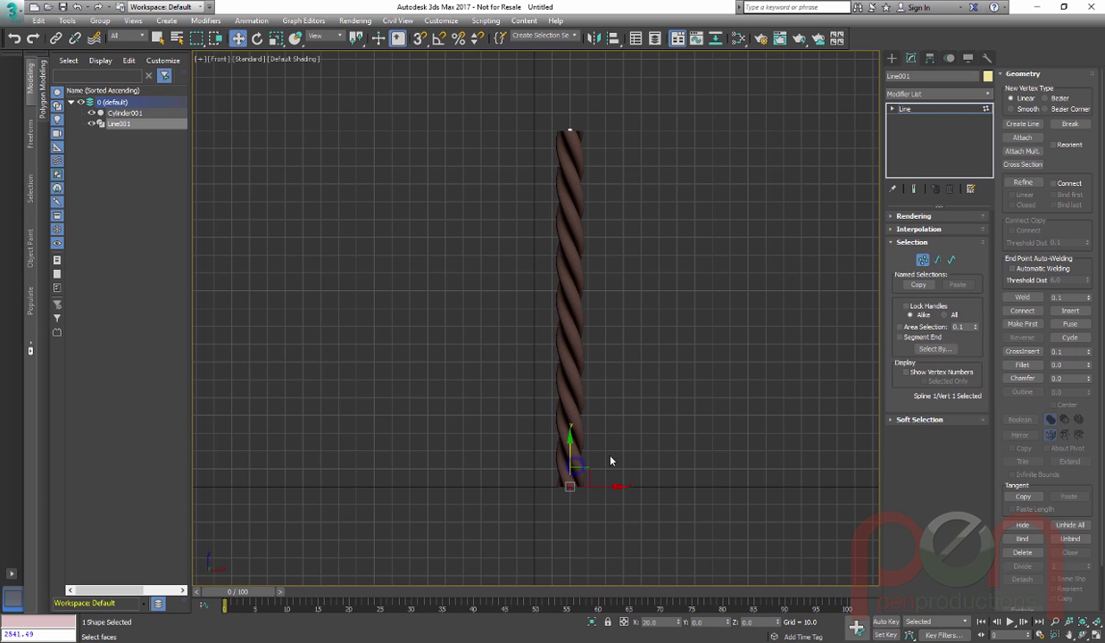
pyautogui.rightClick(570, 486)
pyautogui.click(547, 433)
# - Leave vertex editing and apply a Normalize Spline modifier to the line
pyautogui.click(922, 259)
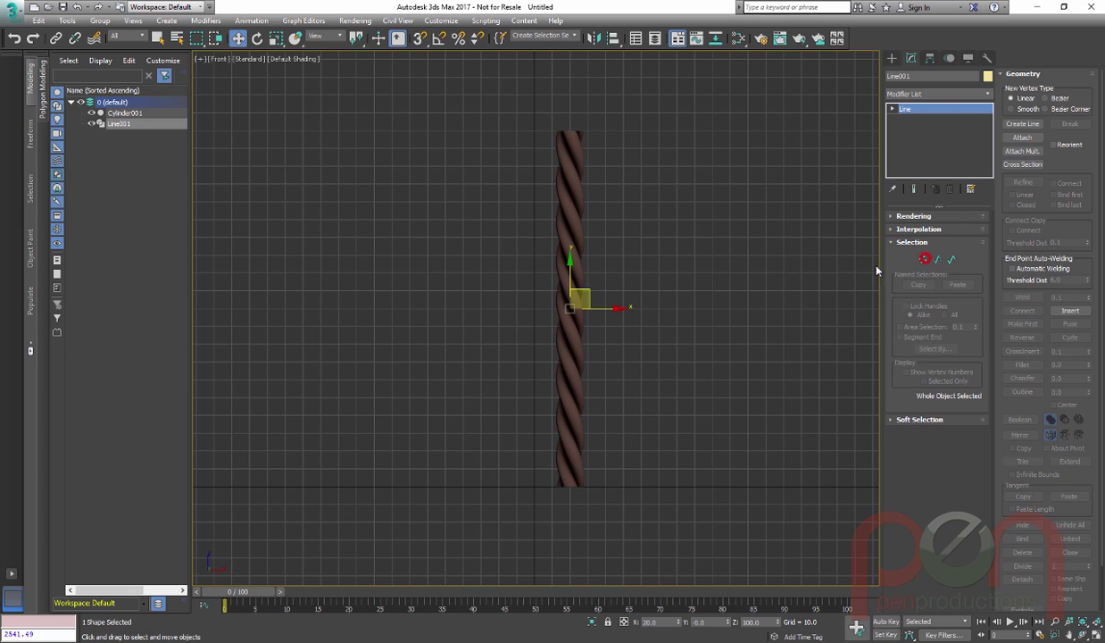
pyautogui.write('x')
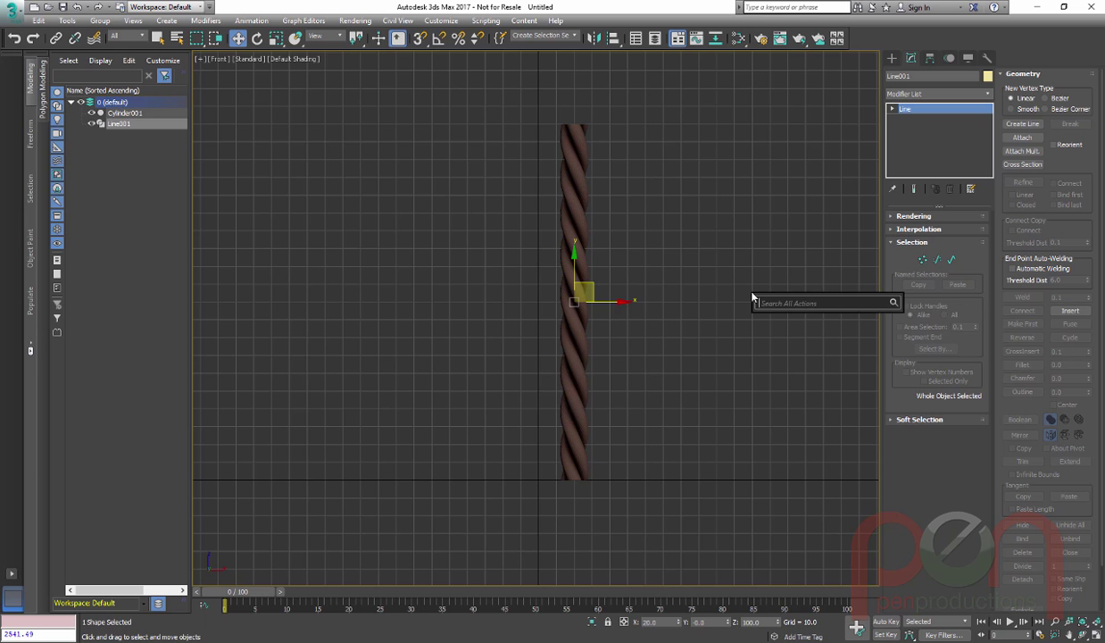
pyautogui.write('normalize')
pyautogui.press('Return')
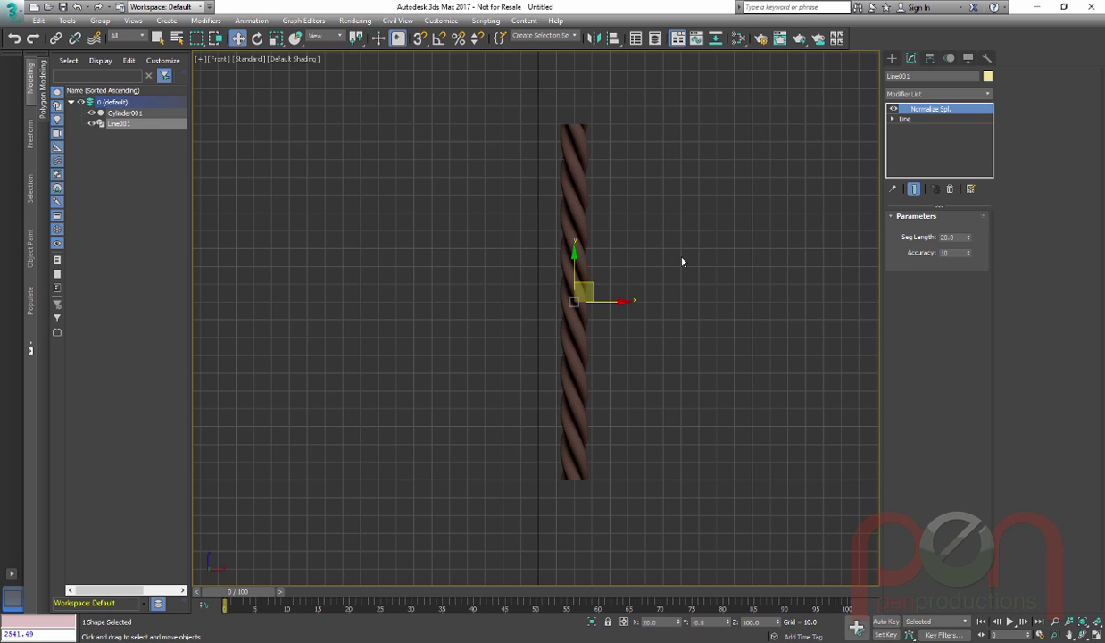
# - Switch to wireframe view and enable Vertex Ticks for the line in its object properties
pyautogui.press('F3')
pyautogui.scroll(5, 577, 243)
pyautogui.scroll(1, 576, 237)
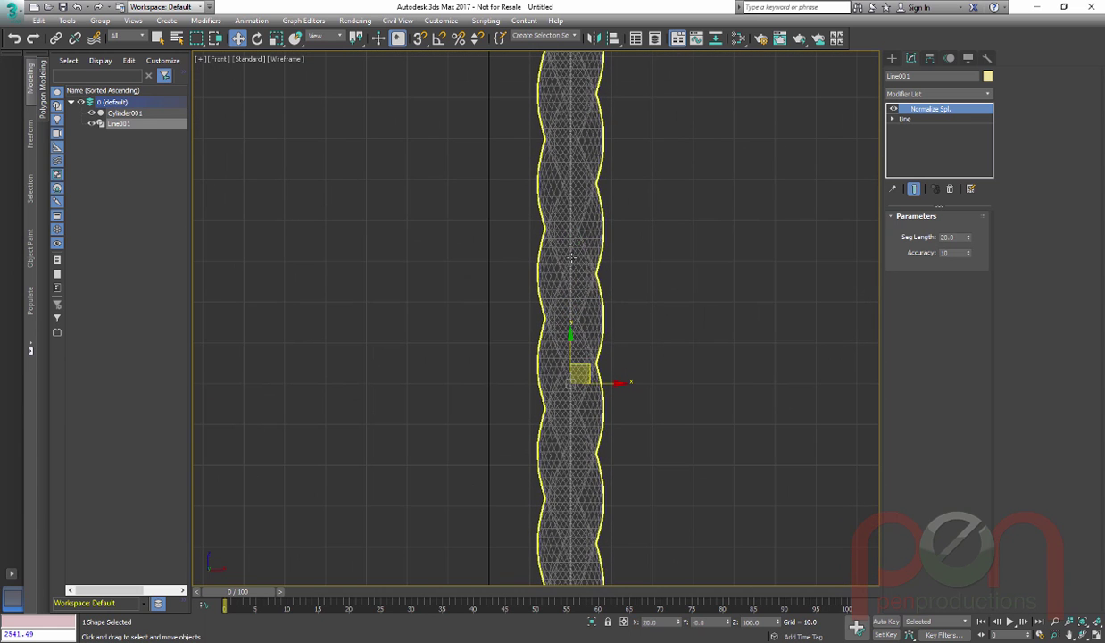
pyautogui.rightClick(571, 262)
pyautogui.click(604, 341)
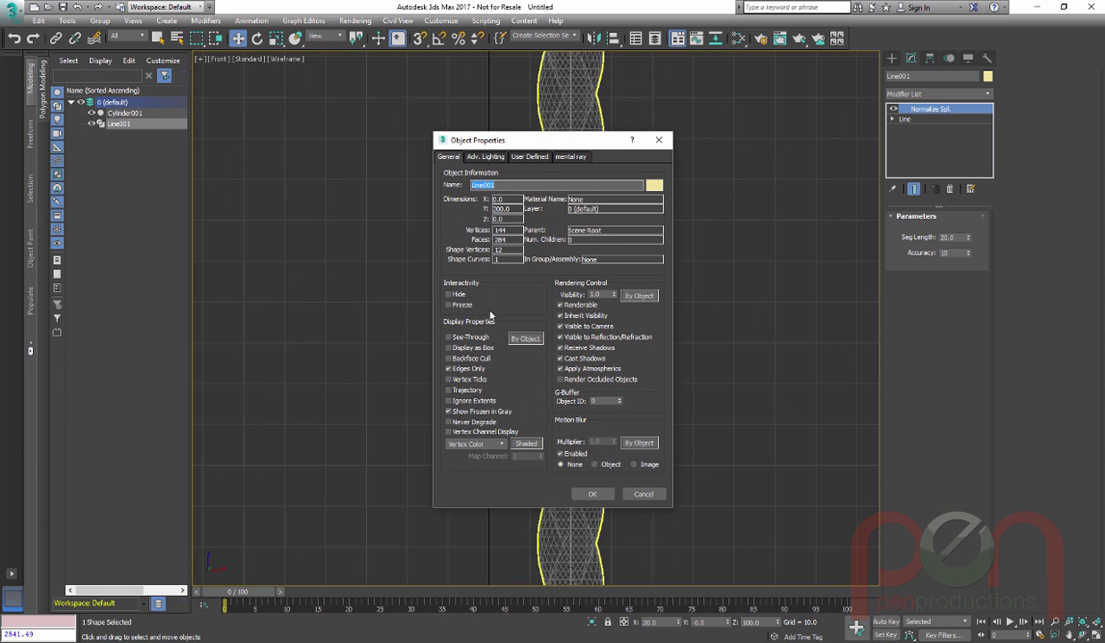
pyautogui.click(450, 378)
pyautogui.click(593, 493)
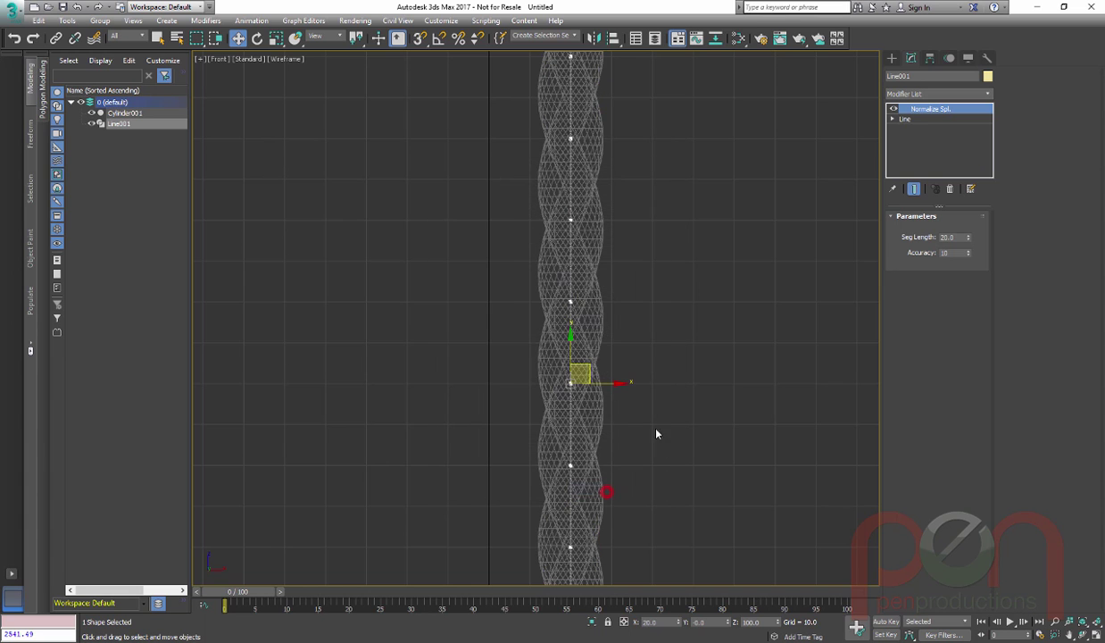
pyautogui.moveTo(595, 504); pyautogui.dragTo(588, 341, button='middle')
pyautogui.scroll(-2, 591, 310)
# - Enter vertex editing on the base line and try moving its fourth vertex sideways in wireframe
pyautogui.click(905, 119)
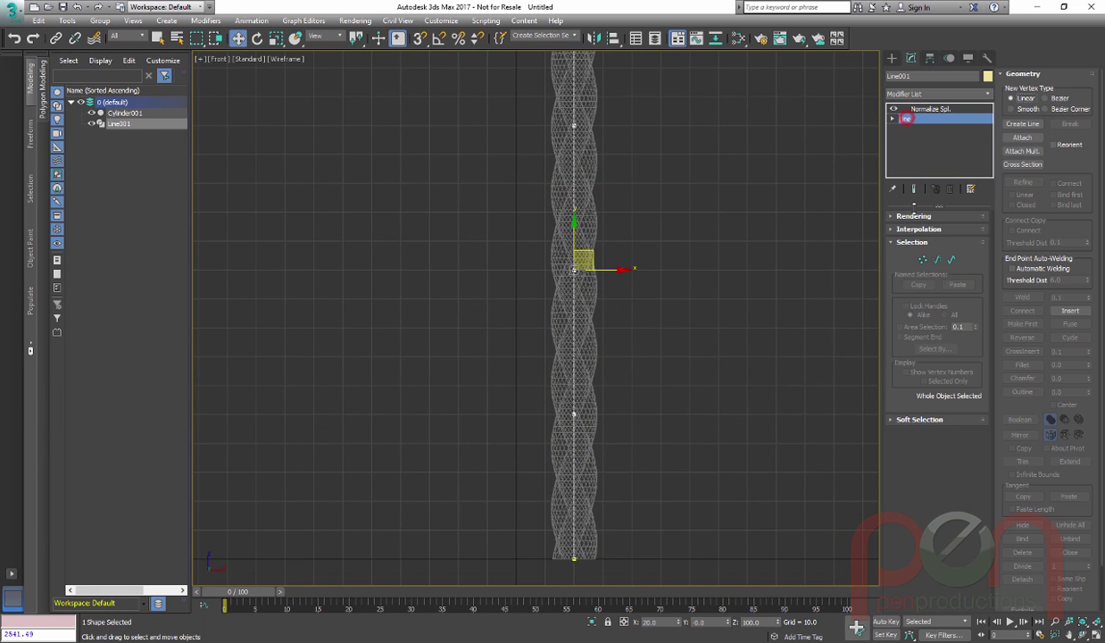
pyautogui.click(923, 260)
pyautogui.moveTo(597, 255); pyautogui.dragTo(591, 291, button='middle')
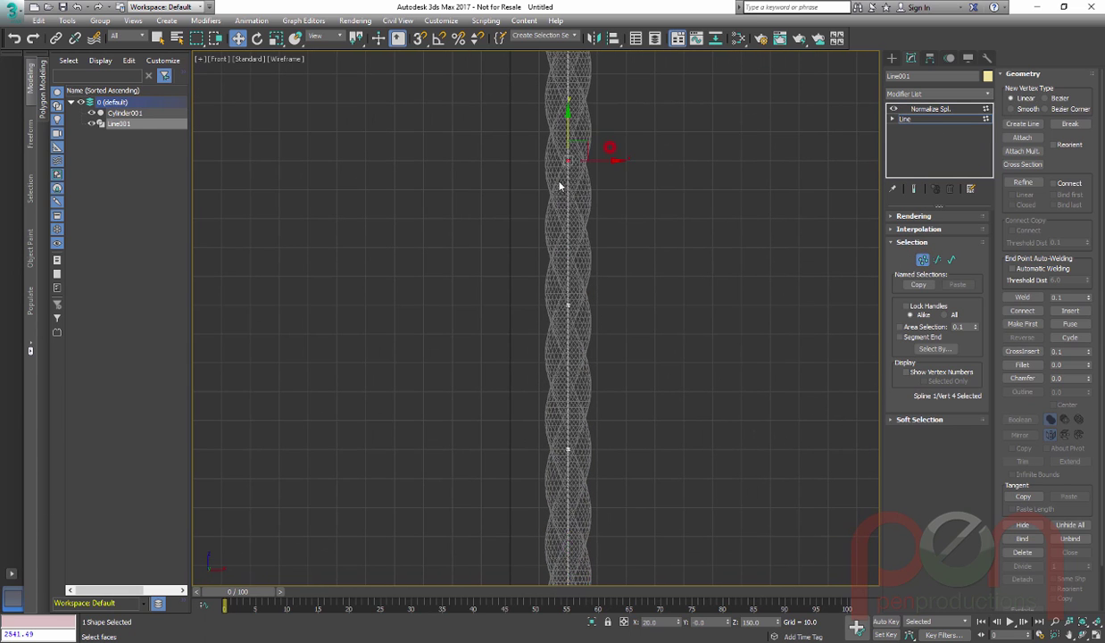
pyautogui.scroll(-3, 627, 224)
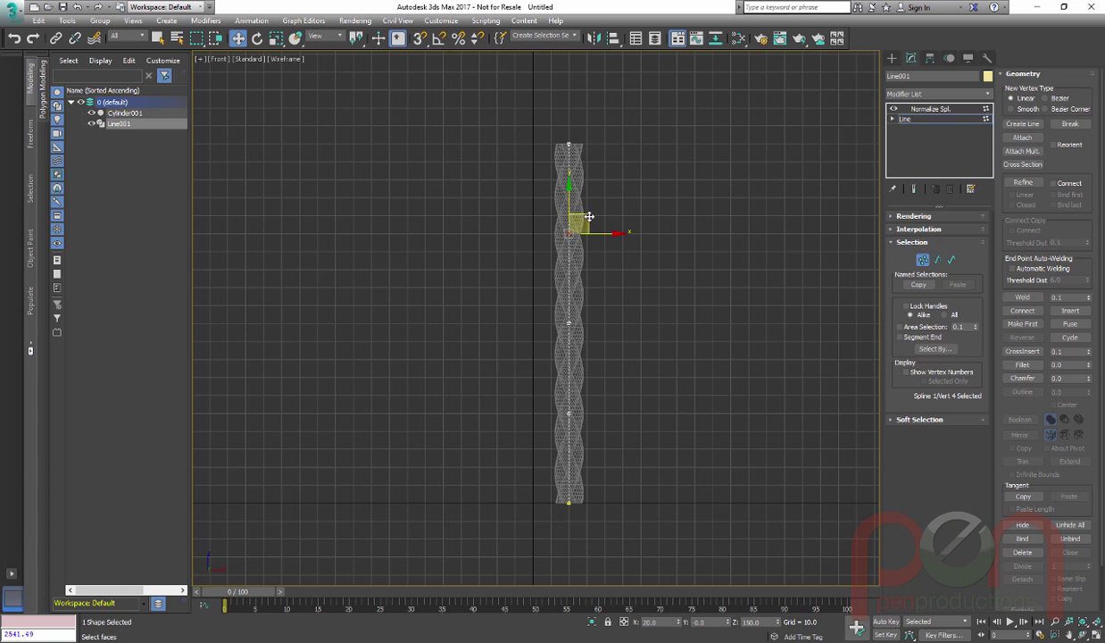
pyautogui.moveTo(589, 216); pyautogui.dragTo(506, 232)
pyautogui.rightClick(506, 232)
# - Enable Show End Result for the line's modifier stack and try moving the fourth vertex in shaded view
pyautogui.click(913, 188)
pyautogui.moveTo(635, 232); pyautogui.dragTo(632, 254, button='middle')
pyautogui.press('F3')
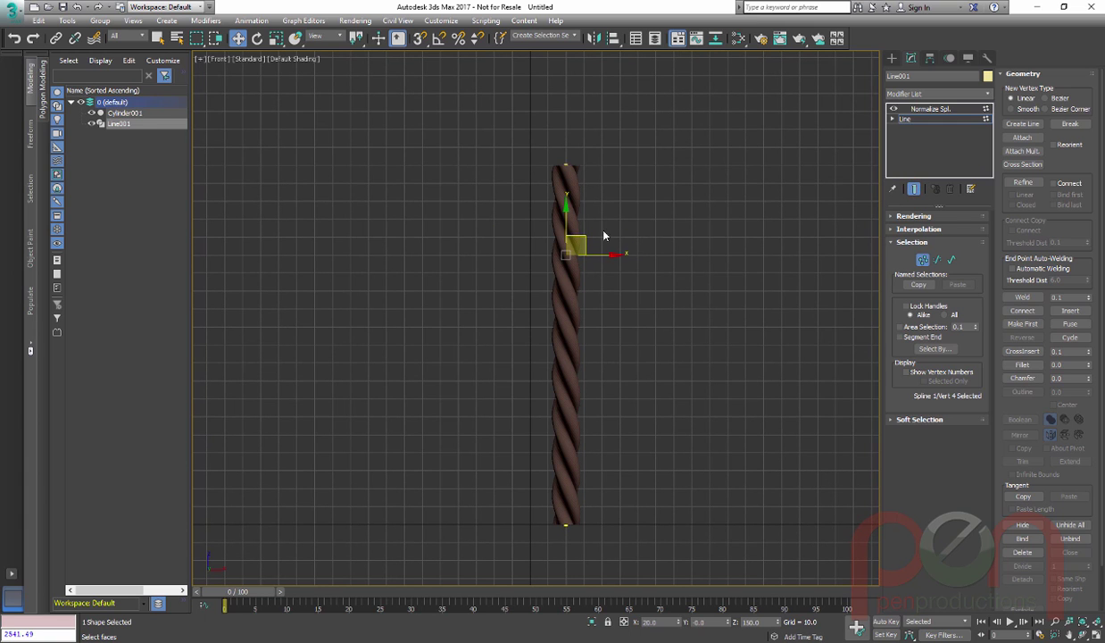
pyautogui.moveTo(576, 238); pyautogui.dragTo(444, 278)
pyautogui.rightClick(447, 276)
# - Compare the line's bottom and second vertices with the evenly spaced normalized ticks in wireframe, and leave vertex editing
pyautogui.click(566, 524)
pyautogui.moveTo(622, 435); pyautogui.dragTo(644, 182, button='middle')
pyautogui.scroll(-3, 600, 247)
pyautogui.moveTo(601, 247); pyautogui.dragTo(592, 336, button='middle')
pyautogui.moveTo(579, 325); pyautogui.dragTo(589, 408)
pyautogui.moveTo(650, 278); pyautogui.dragTo(632, 363, button='middle')
pyautogui.press('F3')
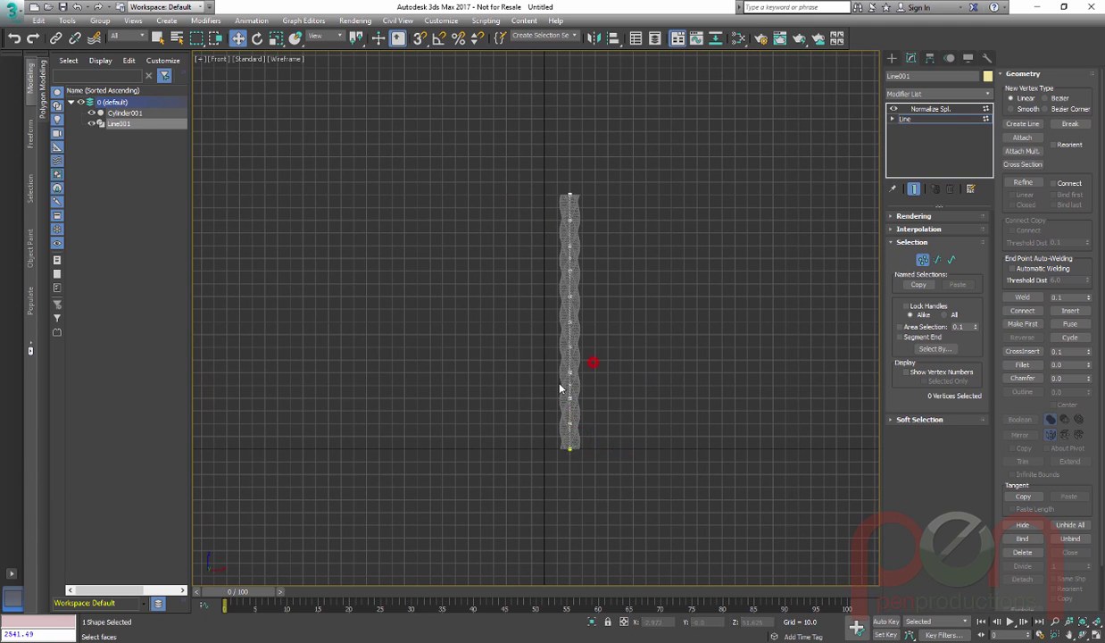
pyautogui.click(566, 398)
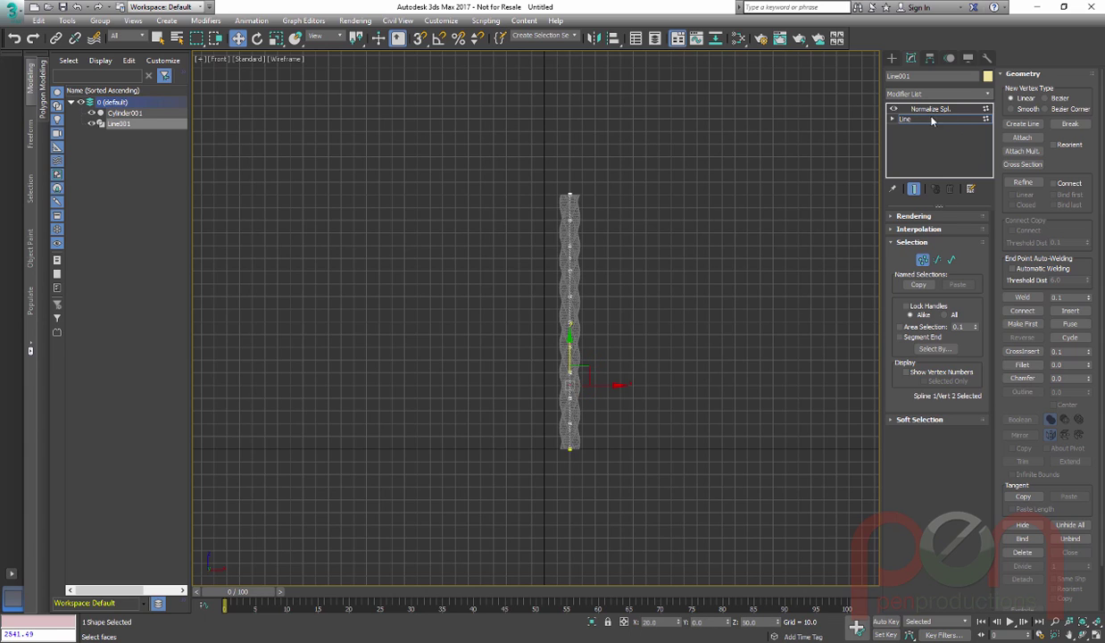
pyautogui.click(923, 259)
# - Return the front view to default shading and select the rope cylinder
pyautogui.moveTo(645, 344); pyautogui.dragTo(657, 335, button='middle')
pyautogui.scroll(2, 649, 337)
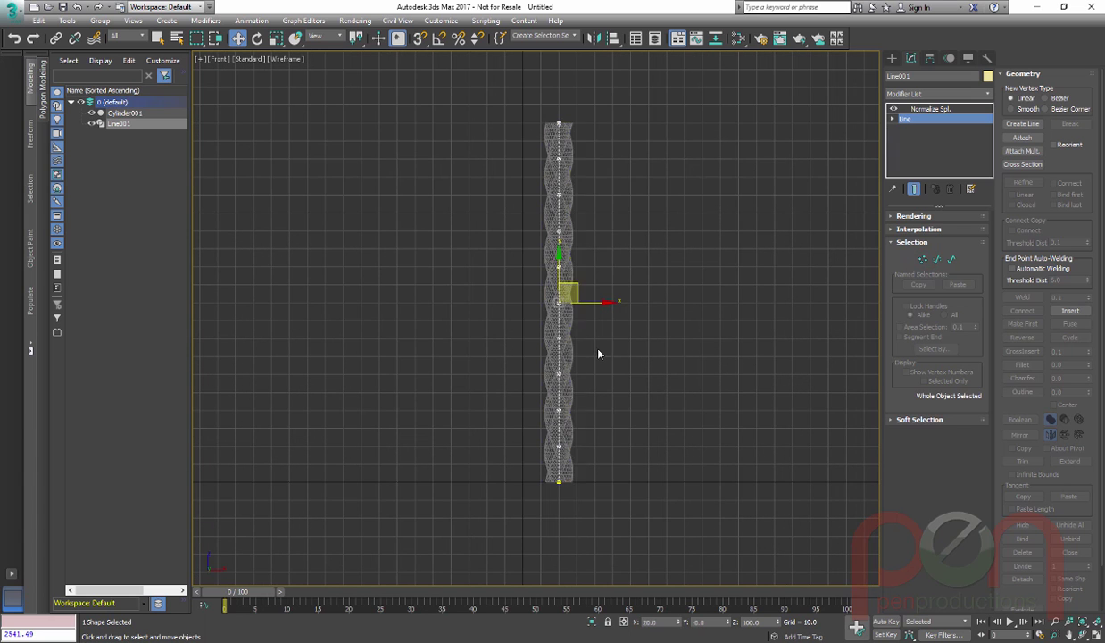
pyautogui.scroll(3, 593, 372)
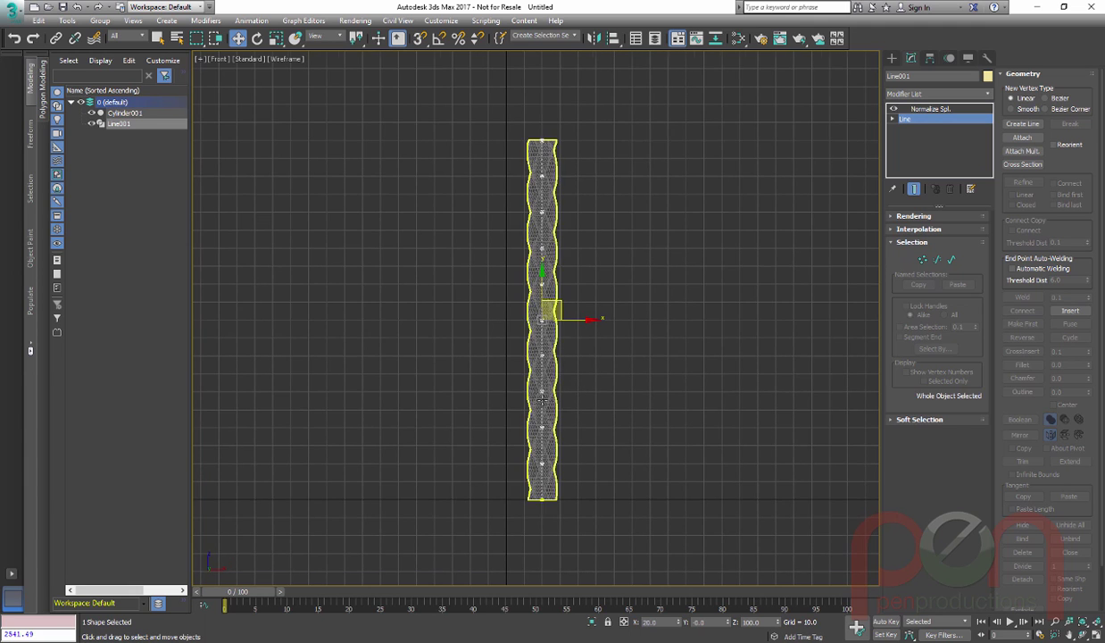
pyautogui.scroll(-3, 592, 384)
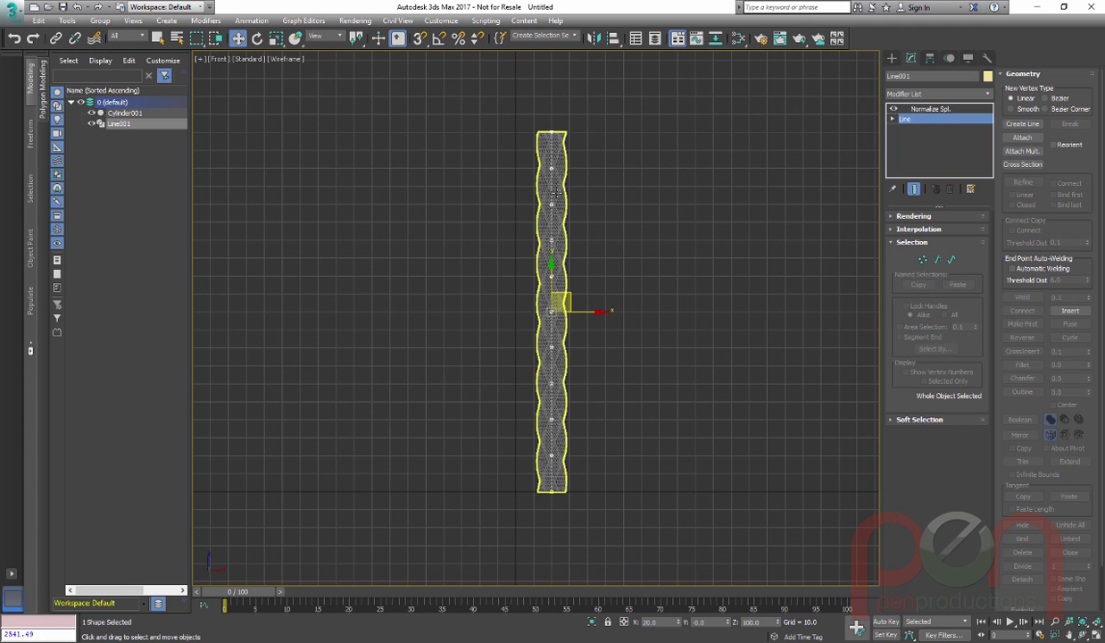
pyautogui.press('F3')
pyautogui.click(560, 197)
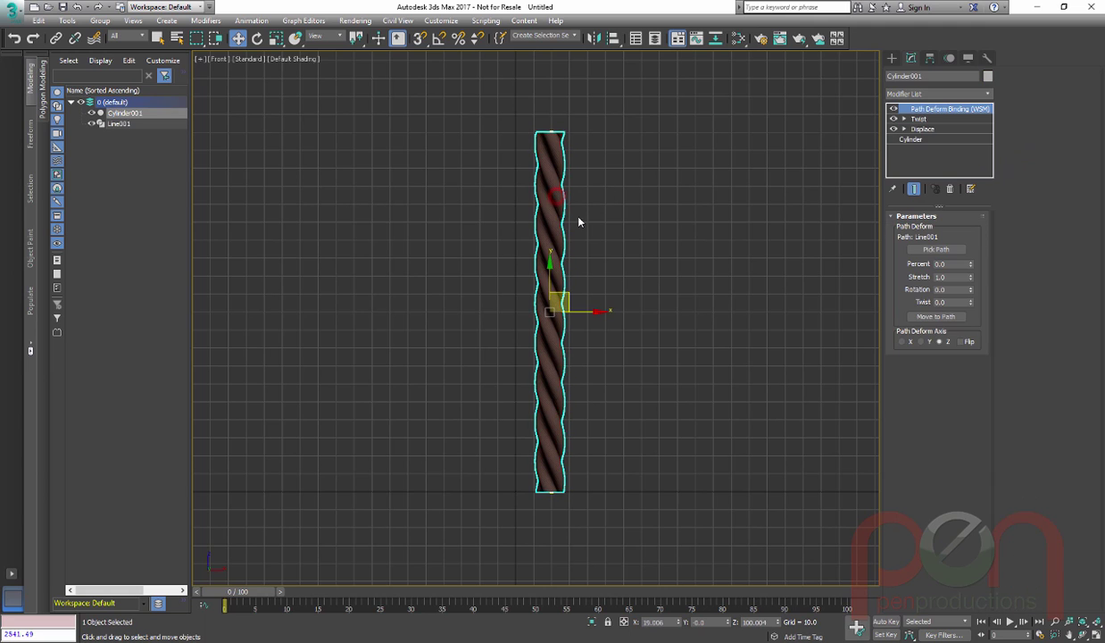
pyautogui.moveTo(597, 234); pyautogui.dragTo(639, 253, button='middle')
pyautogui.scroll(1, 639, 253)
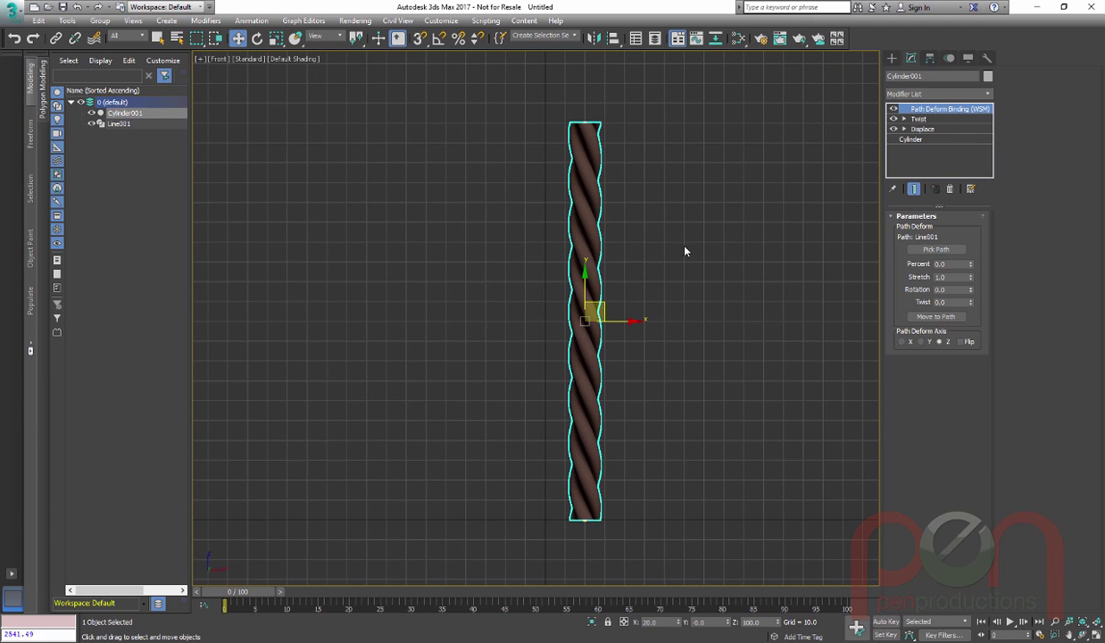
pyautogui.scroll(-2, 672, 259)
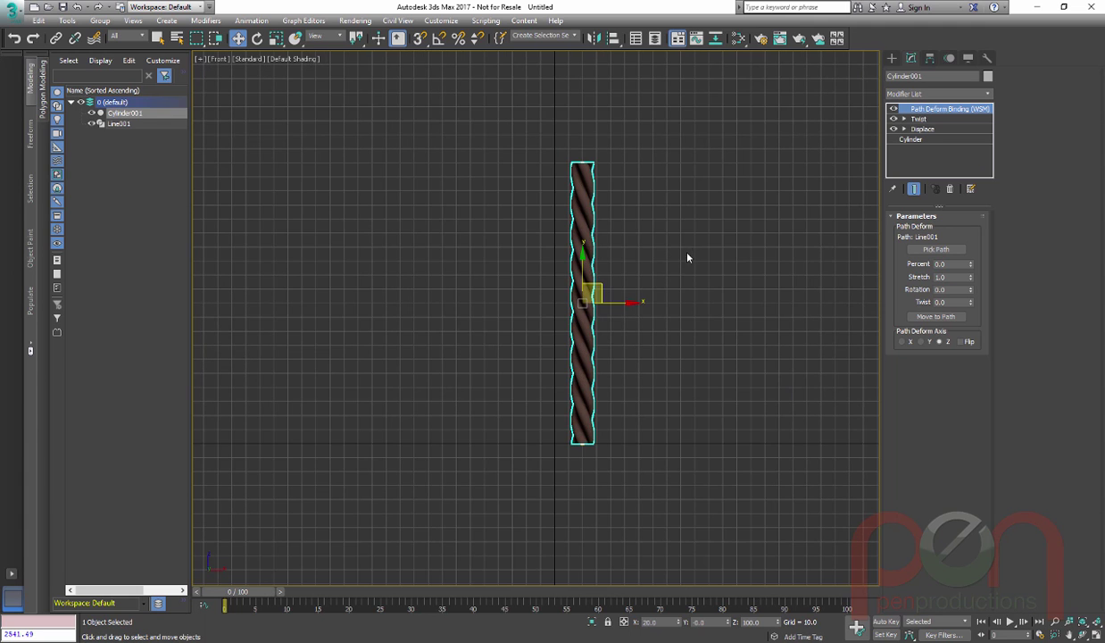
pyautogui.moveTo(686, 257); pyautogui.dragTo(665, 288, button='middle')
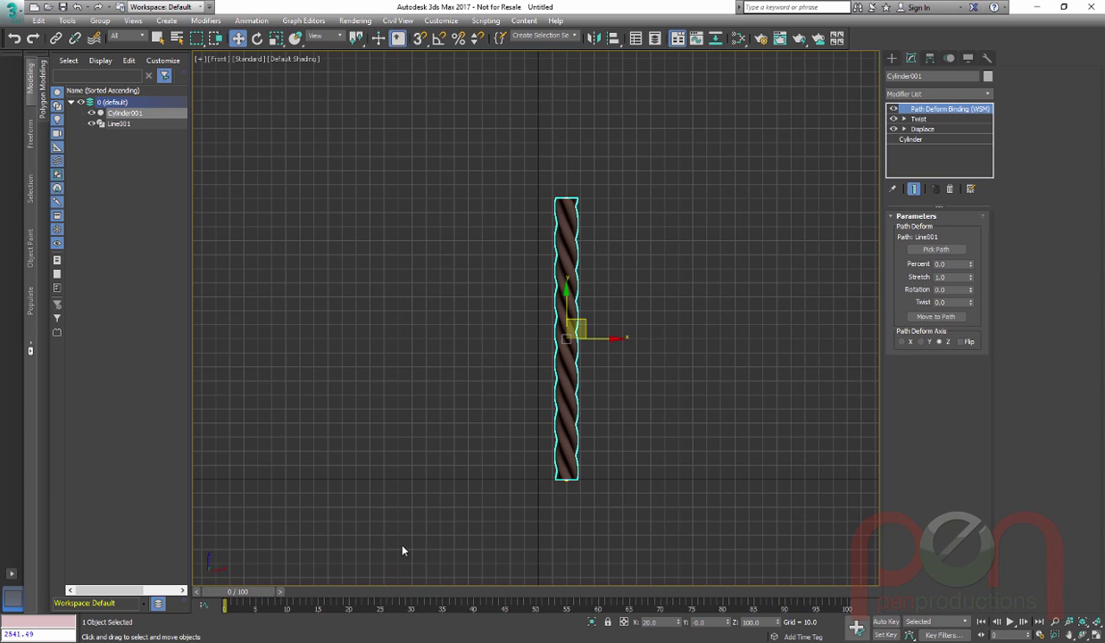
# - Search the actions for "spline" and add a Spline IK Control modifier to the line, directly above its base Line level
pyautogui.click(121, 125)
pyautogui.click(904, 119)
pyautogui.moveTo(699, 241); pyautogui.dragTo(745, 273, button='middle')
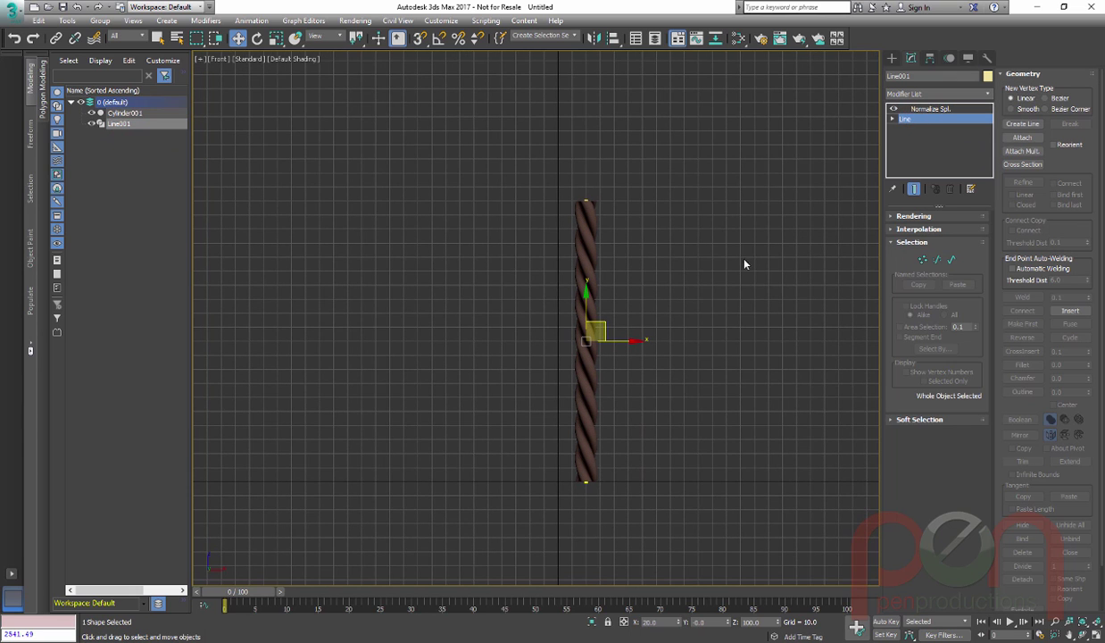
pyautogui.press('x')
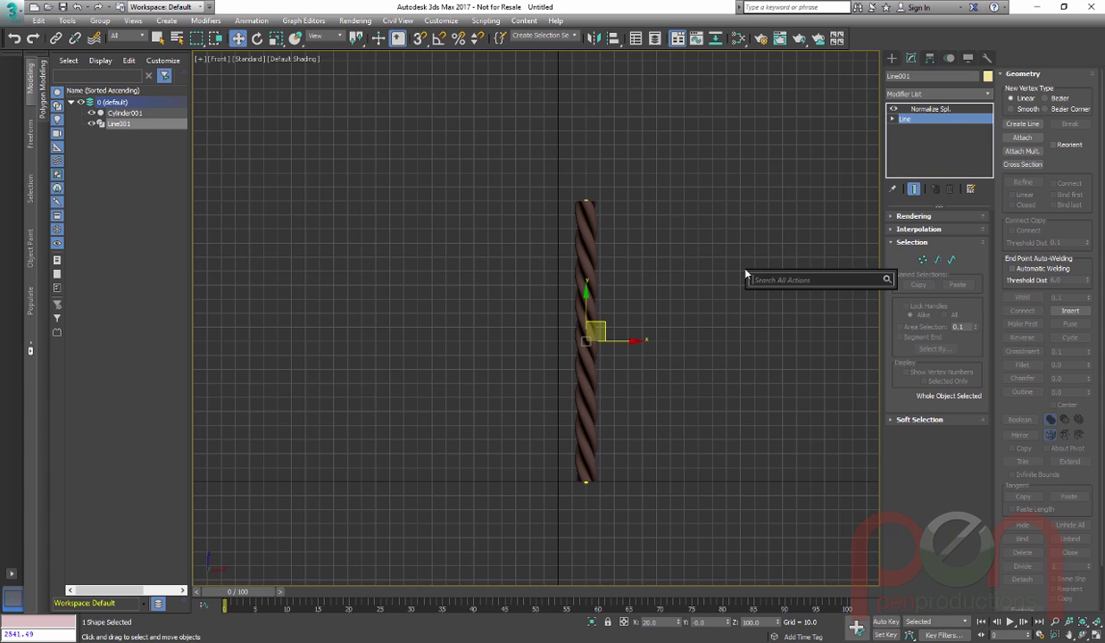
pyautogui.write('spline')
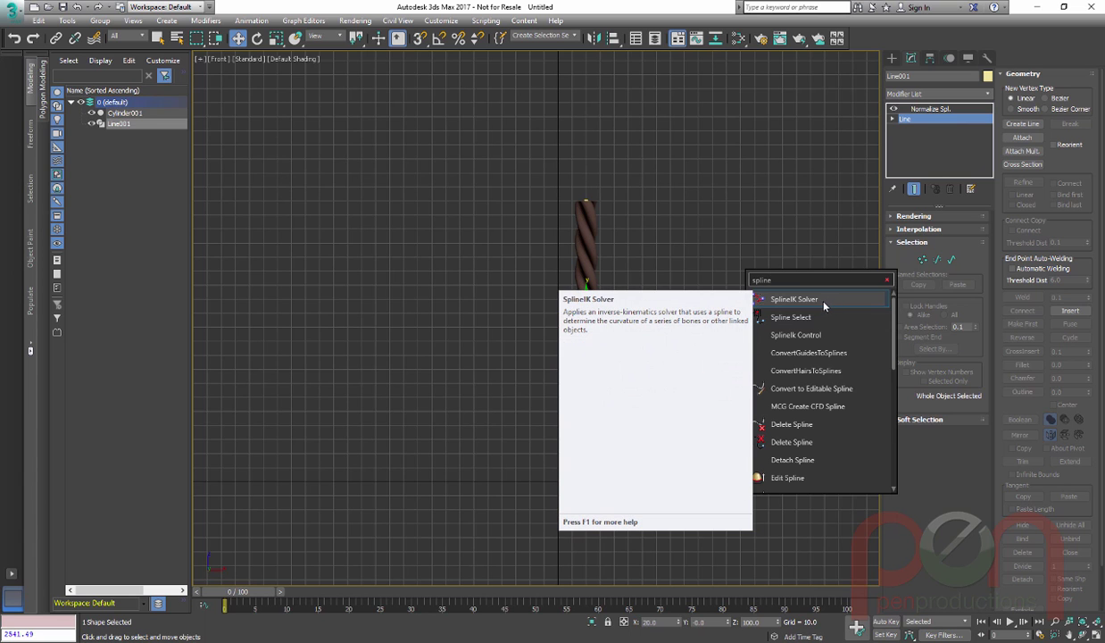
pyautogui.click(988, 97)
pyautogui.click(988, 97)
pyautogui.moveTo(989, 138); pyautogui.dragTo(985, 385)
pyautogui.scroll(-2, 934, 451)
pyautogui.click(944, 420)
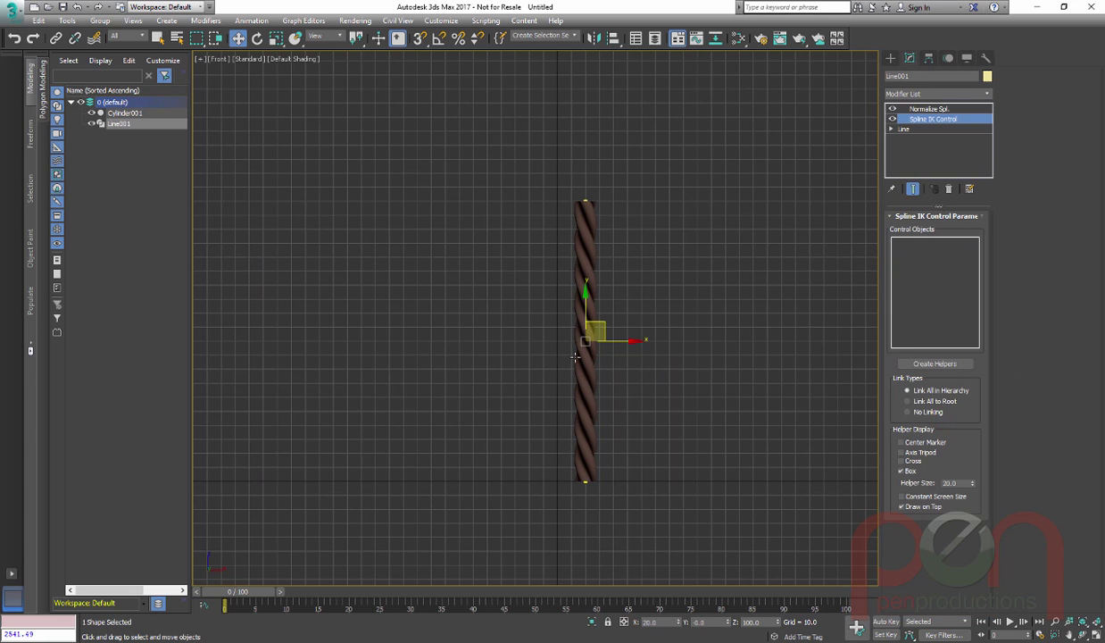
# - Create point helpers for the line's knots and set the helper size to 62
pyautogui.click(902, 364)
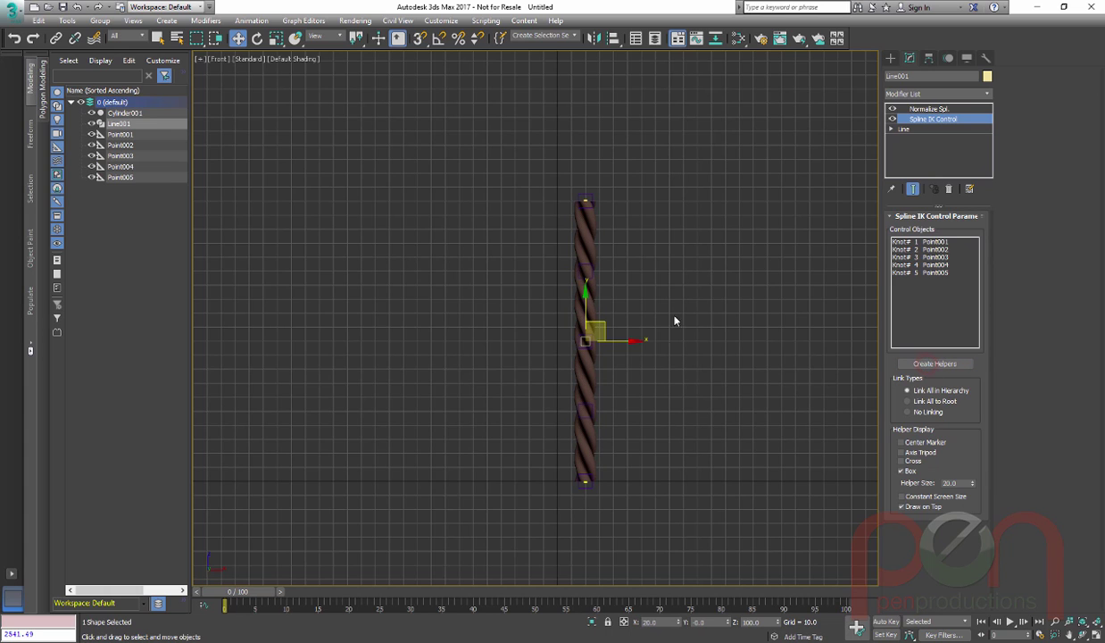
pyautogui.moveTo(971, 482); pyautogui.dragTo(971, 446)
pyautogui.moveTo(776, 338); pyautogui.dragTo(758, 349, button='middle')
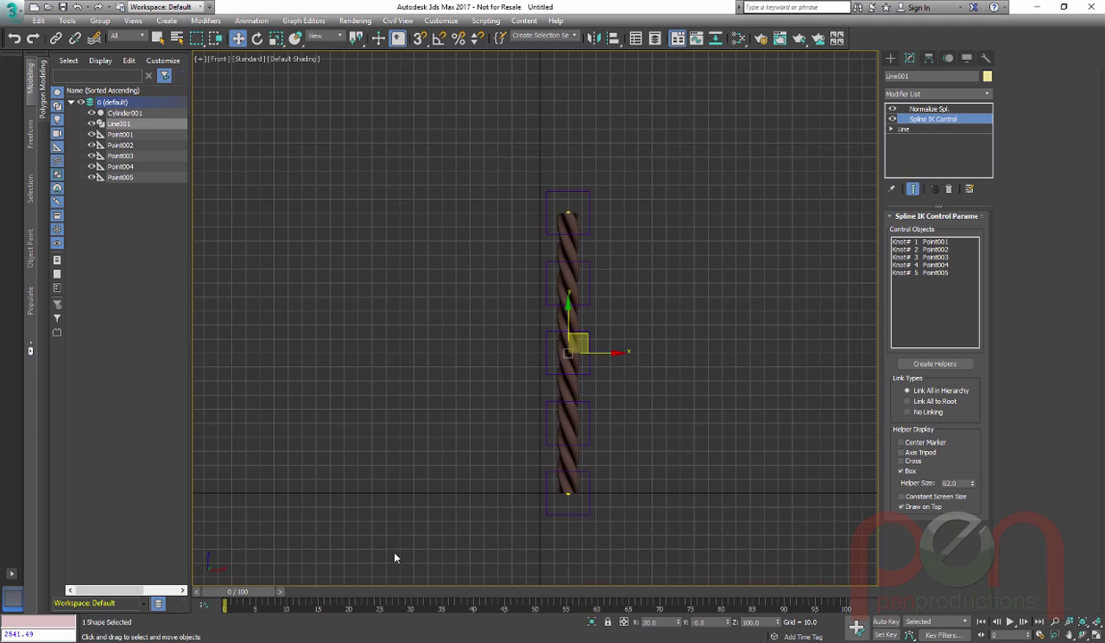
# - Turn on Auto Key at frame 50 and move the four upper point helpers alternately right and left into a zigzag curve
pyautogui.moveTo(243, 591); pyautogui.dragTo(550, 602)
pyautogui.press('w')
pyautogui.moveTo(627, 415); pyautogui.dragTo(614, 432, button='middle')
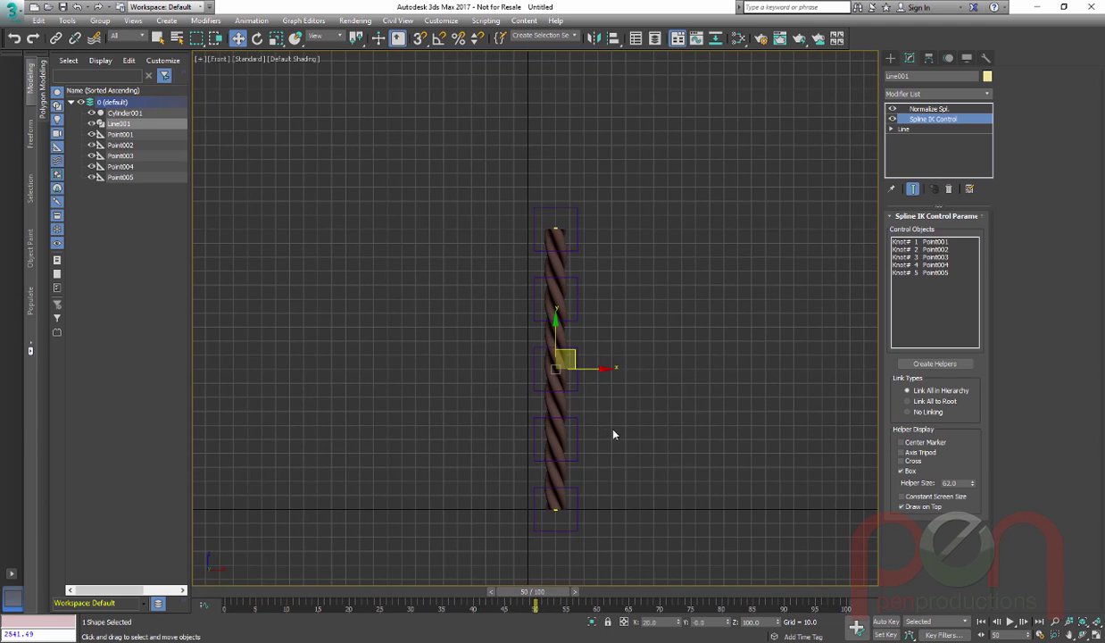
pyautogui.press('n')
pyautogui.click(580, 231)
pyautogui.moveTo(580, 230); pyautogui.dragTo(680, 134)
pyautogui.moveTo(575, 303); pyautogui.dragTo(489, 232)
pyautogui.moveTo(576, 365); pyautogui.dragTo(684, 327)
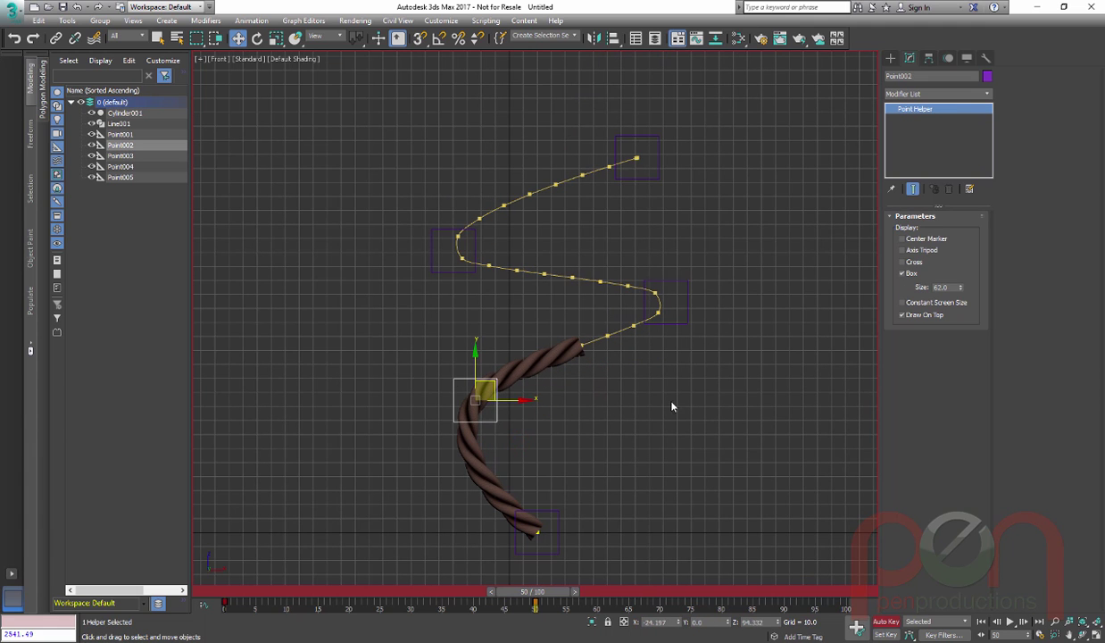
# - Return the timeline to frame 0 and turn off Auto Key
pyautogui.moveTo(659, 386); pyautogui.dragTo(646, 335, button='middle')
pyautogui.moveTo(533, 591); pyautogui.dragTo(240, 531)
pyautogui.press('w')
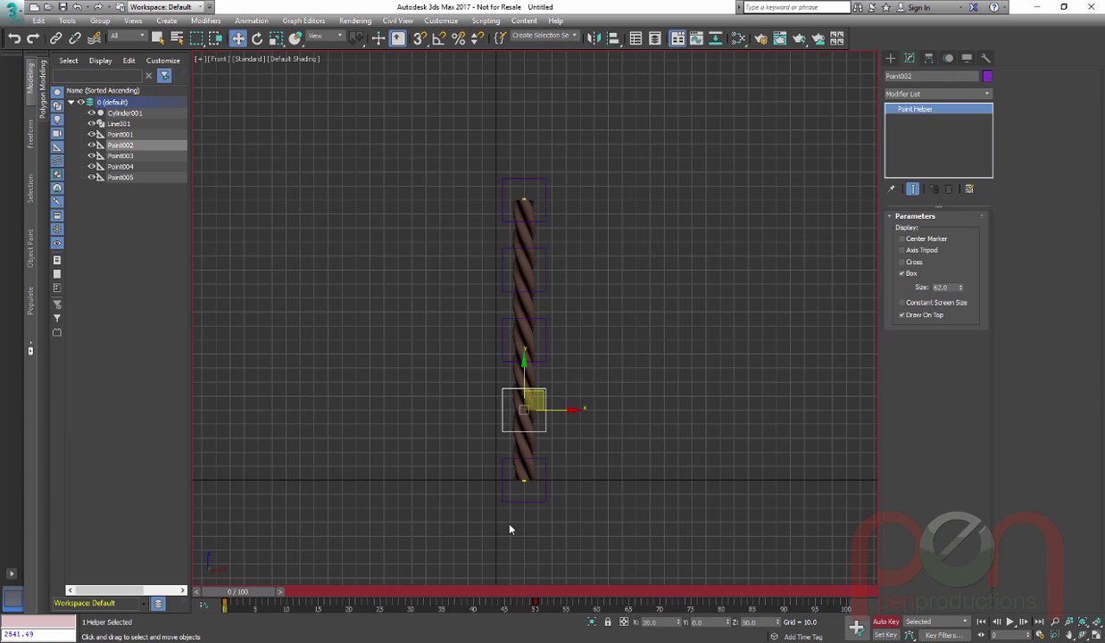
pyautogui.press('n')
# - Select the rope cylinder and review its base, Displace and Path Deform Binding settings while orbiting around it
pyautogui.moveTo(589, 413); pyautogui.dragTo(666, 380, button='middle')
pyautogui.scroll(2, 569, 401)
pyautogui.click(509, 362)
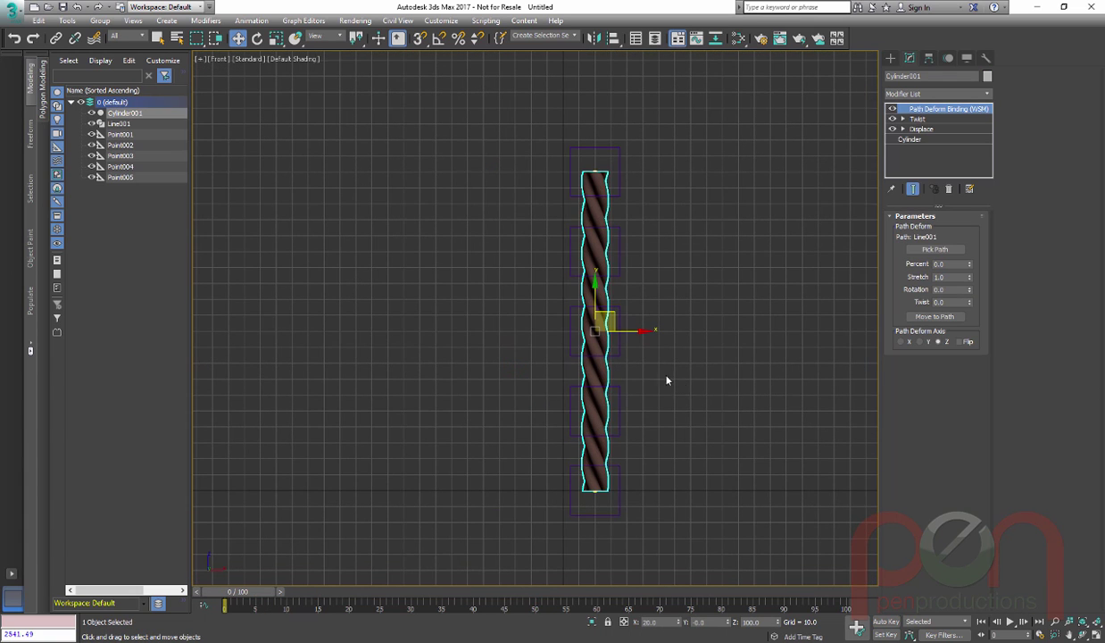
pyautogui.click(910, 139)
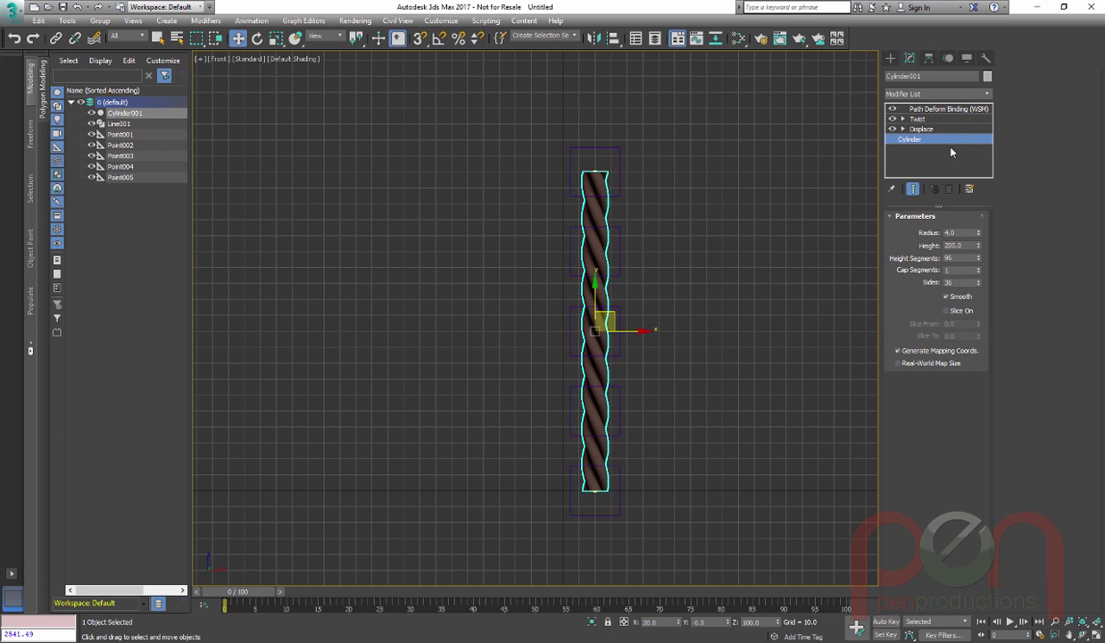
pyautogui.click(921, 129)
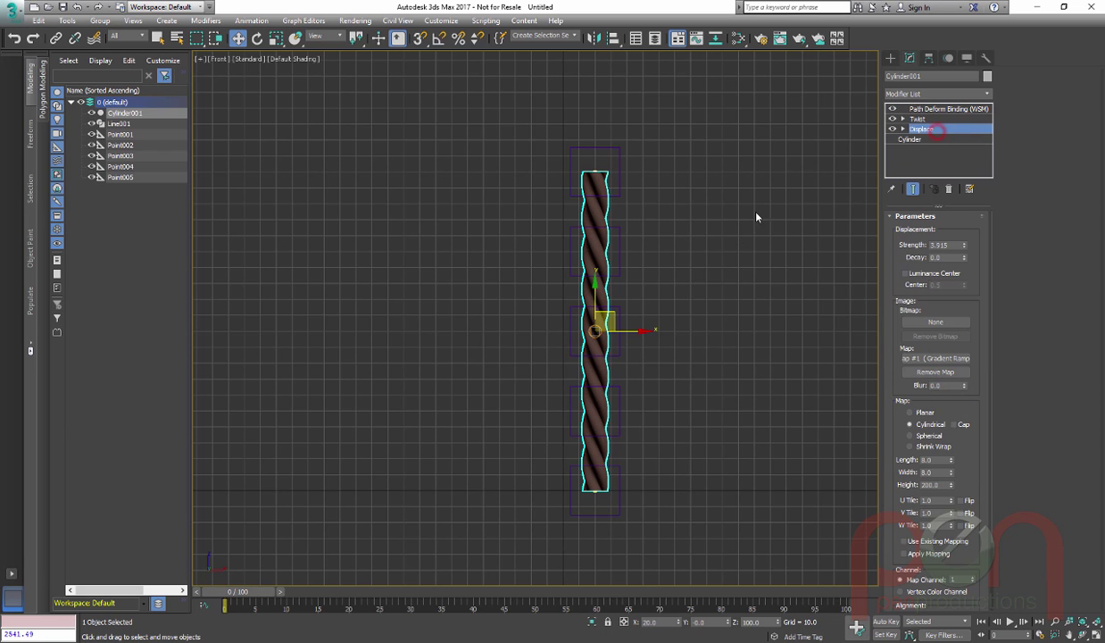
pyautogui.moveTo(698, 262); pyautogui.dragTo(705, 272, button='middle')
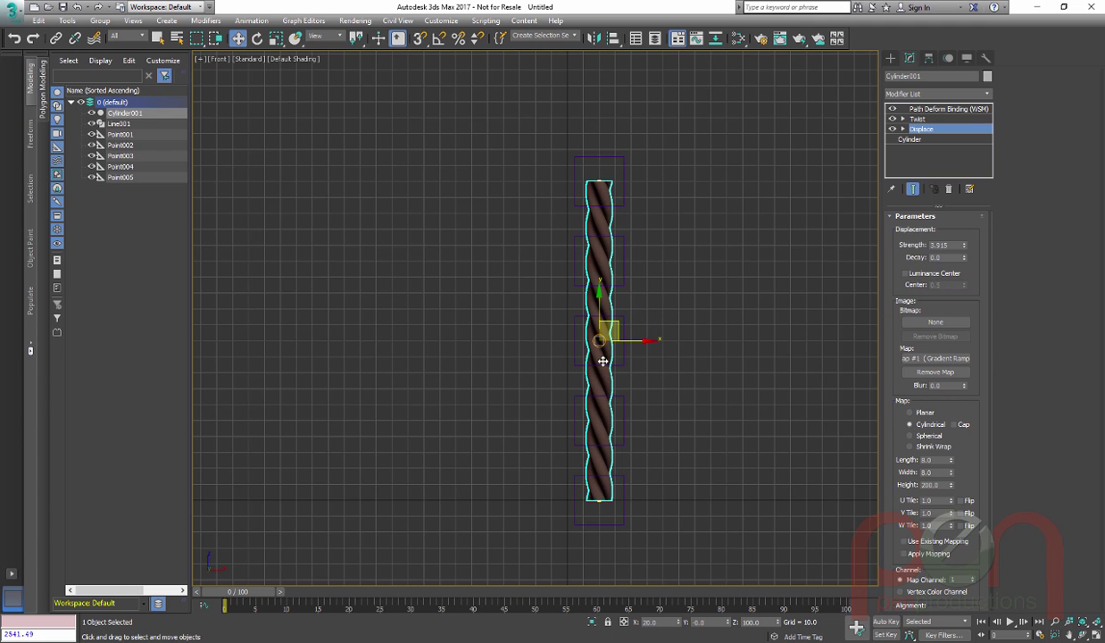
pyautogui.keyDown('alt'); pyautogui.moveTo(641, 362); pyautogui.dragTo(688, 397, button='middle'); pyautogui.keyUp('alt')
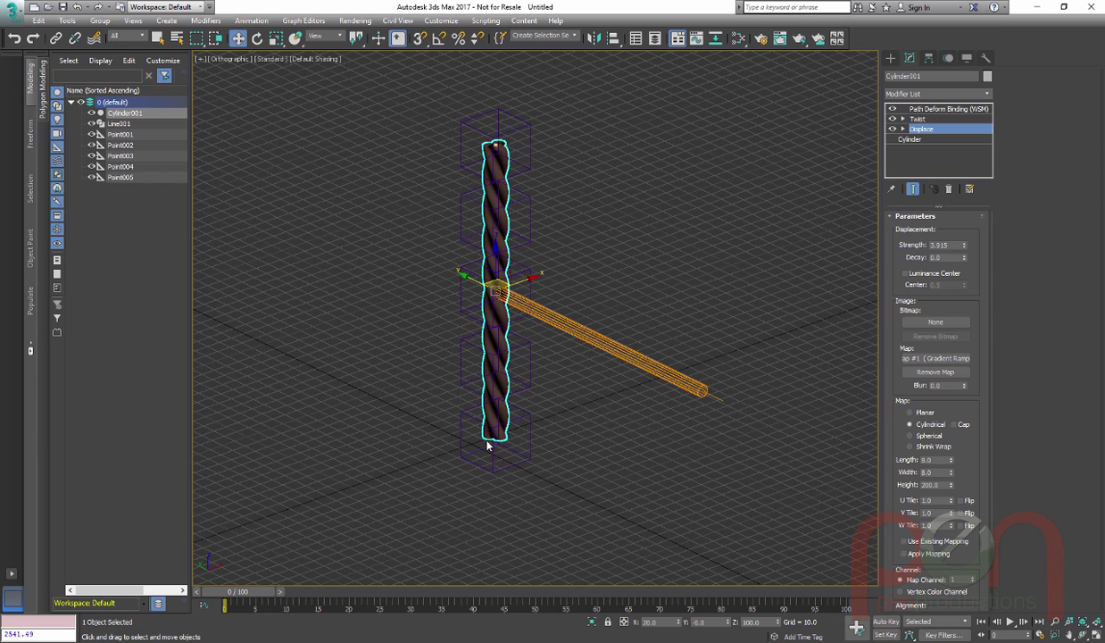
pyautogui.click(930, 109)
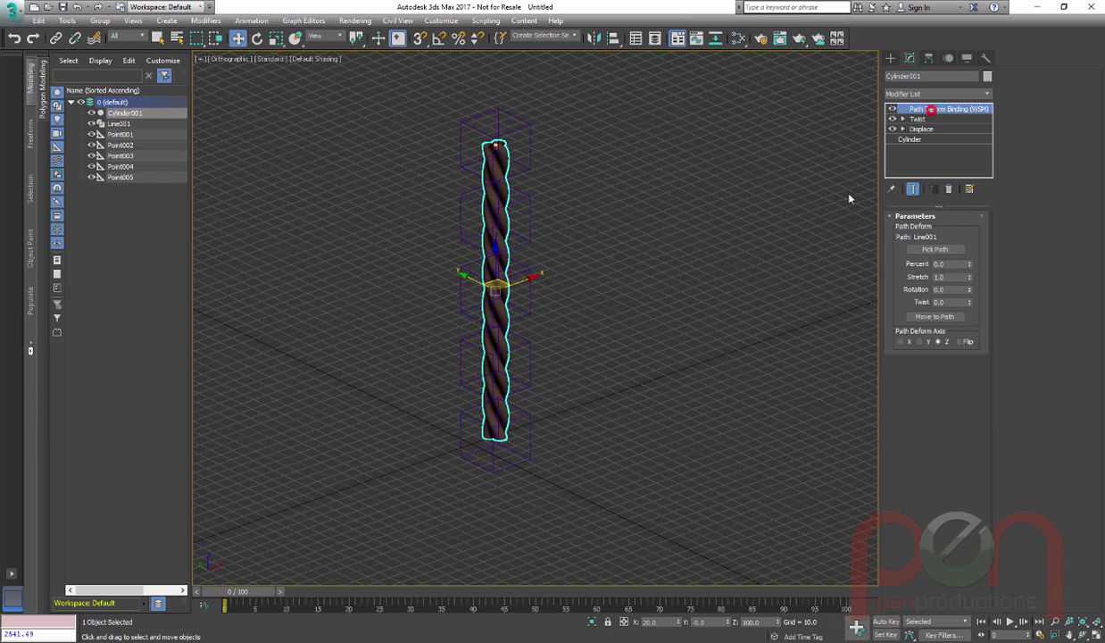
pyautogui.keyDown('alt'); pyautogui.moveTo(755, 281); pyautogui.dragTo(620, 427, button='middle'); pyautogui.keyUp('alt')
# - Return to the front view and go to frame 50 on the timeline
pyautogui.press('f')
pyautogui.scroll(1, 644, 309)
pyautogui.moveTo(651, 321); pyautogui.dragTo(691, 341, button='middle')
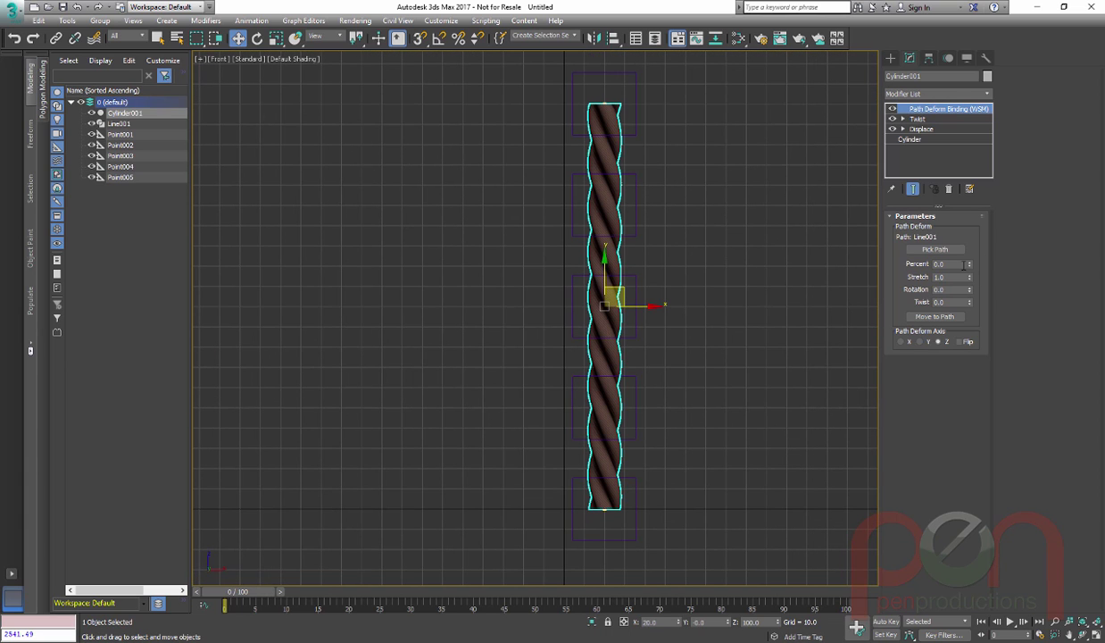
pyautogui.moveTo(239, 590); pyautogui.dragTo(549, 597)
pyautogui.press('w')
pyautogui.scroll(-3, 634, 420)
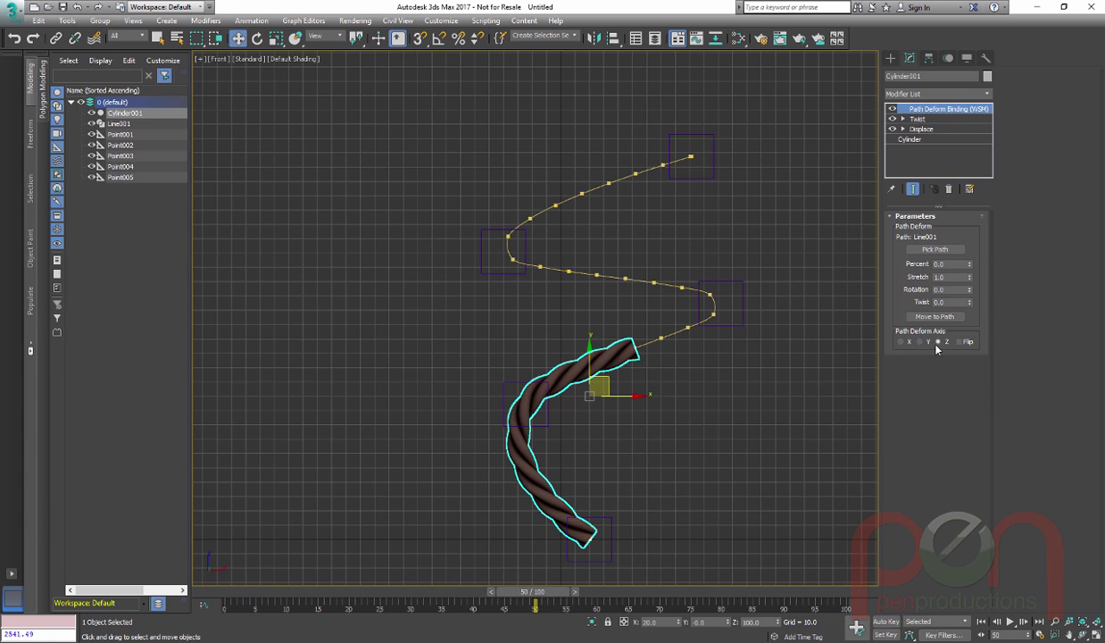
# - Try different Percent and Stretch values in the rope's Path Deform Binding
pyautogui.moveTo(971, 265); pyautogui.dragTo(978, 194)
pyautogui.rightClick(978, 195)
pyautogui.moveTo(969, 278); pyautogui.dragTo(1006, 164)
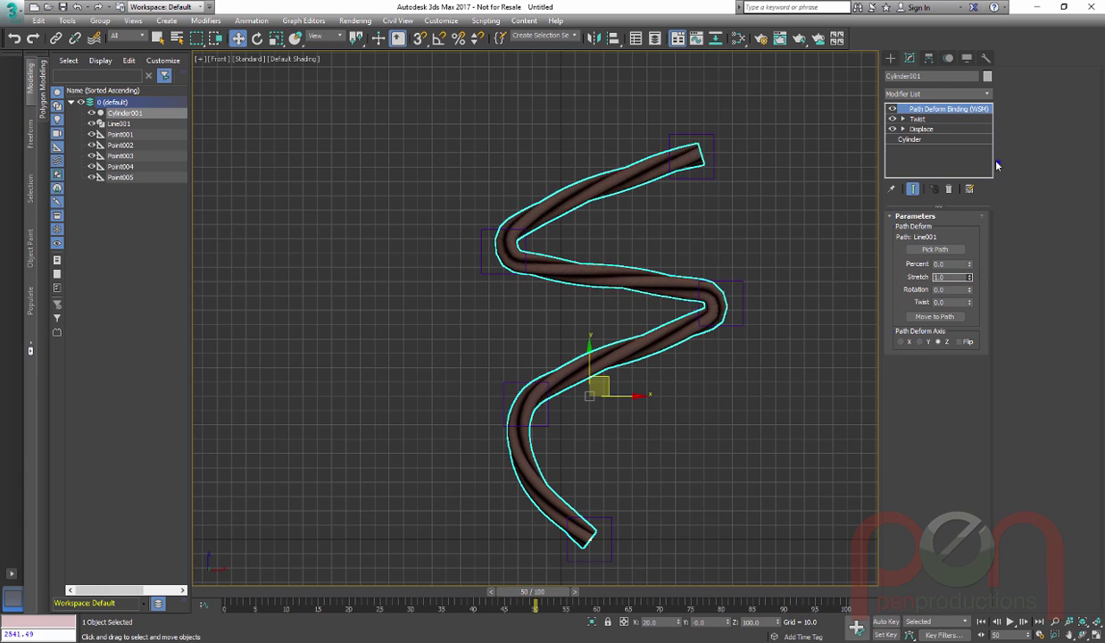
pyautogui.rightClick(999, 163)
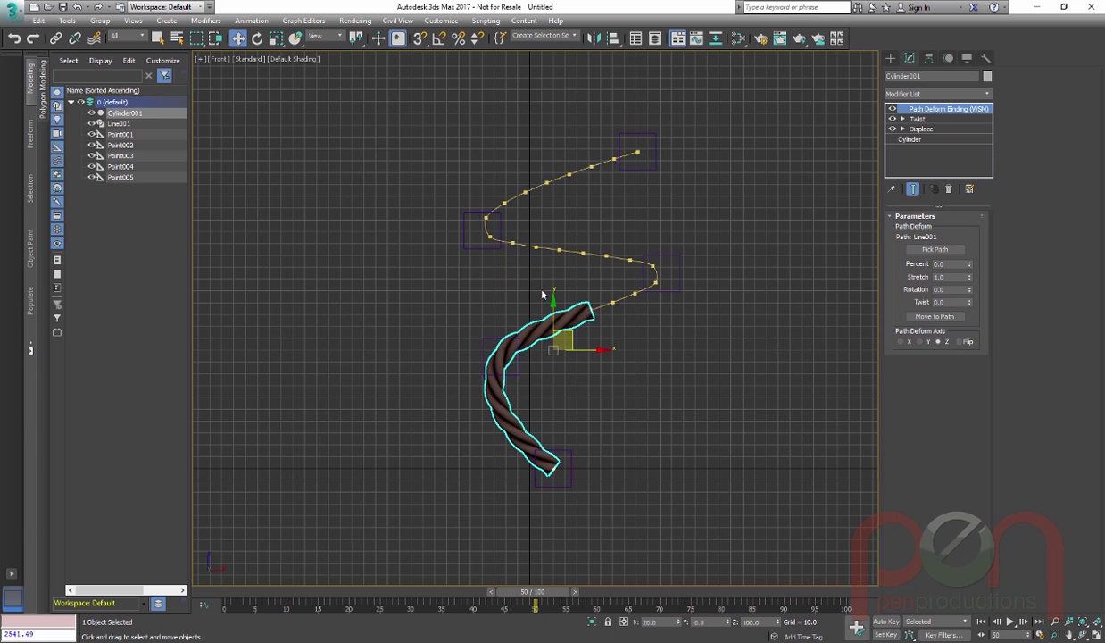
# - Open the Dope Sheet for the rope cylinder and check that its filters include Controller Types
pyautogui.rightClick(562, 277)
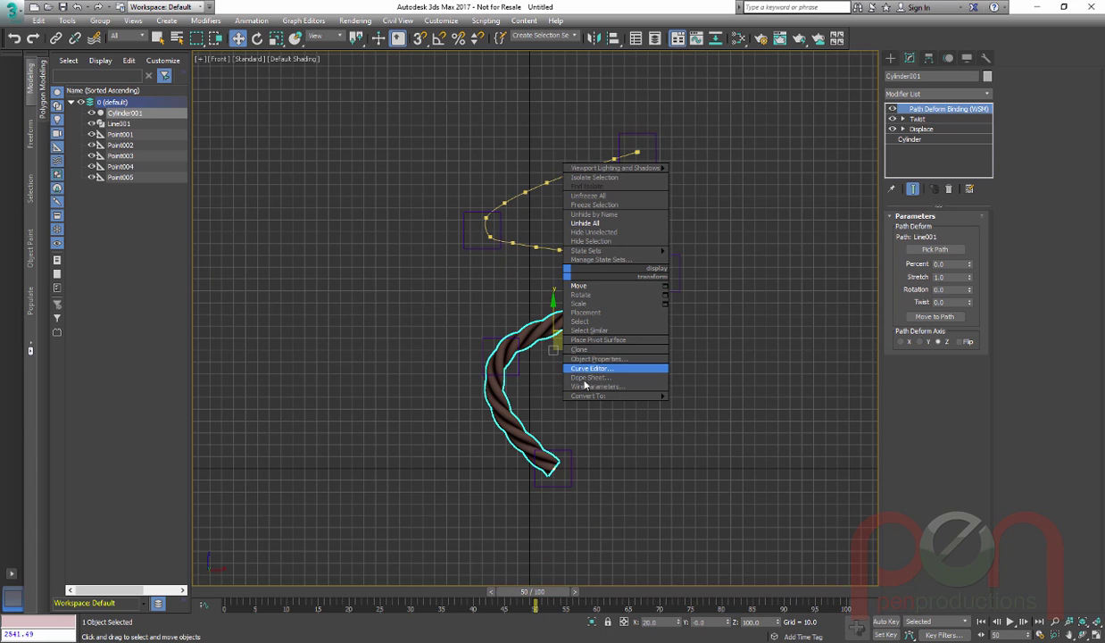
pyautogui.click(589, 377)
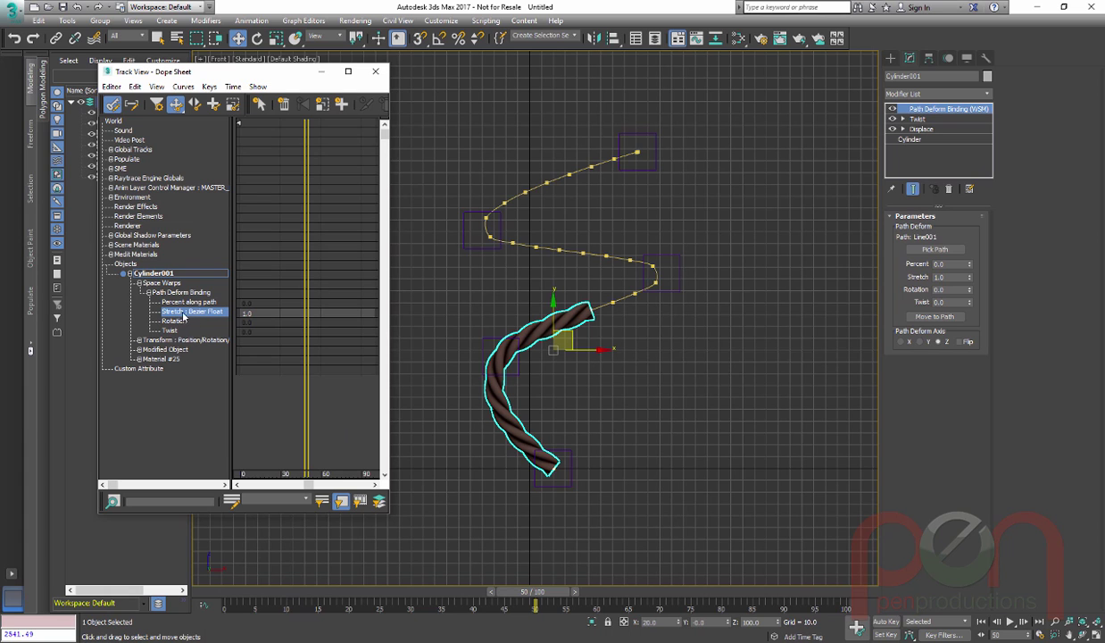
pyautogui.click(157, 104)
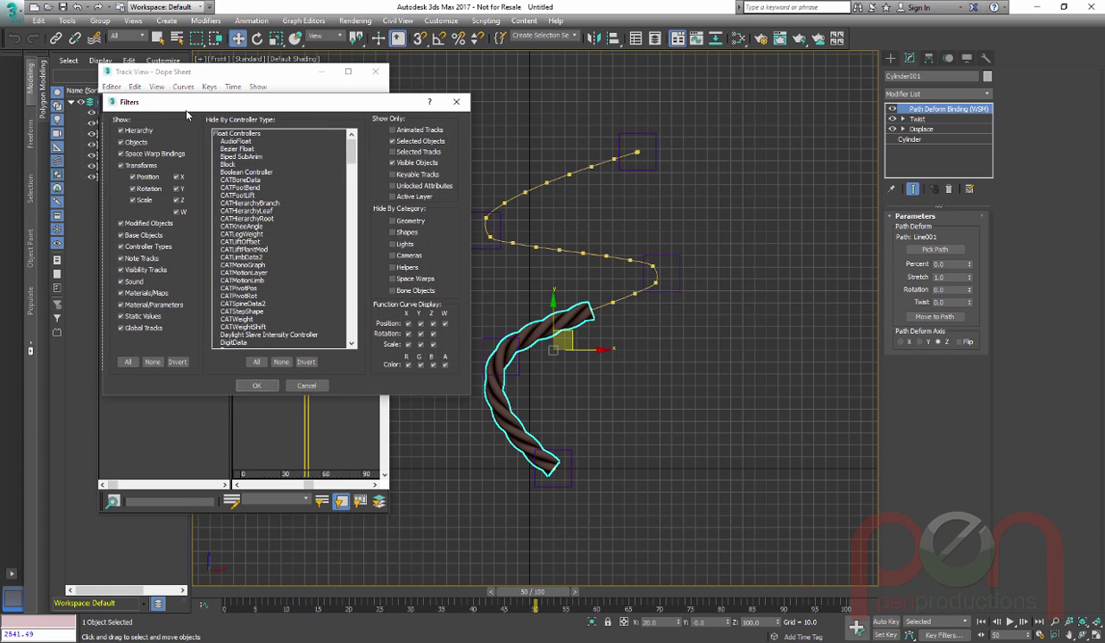
pyautogui.moveTo(189, 105); pyautogui.dragTo(181, 108)
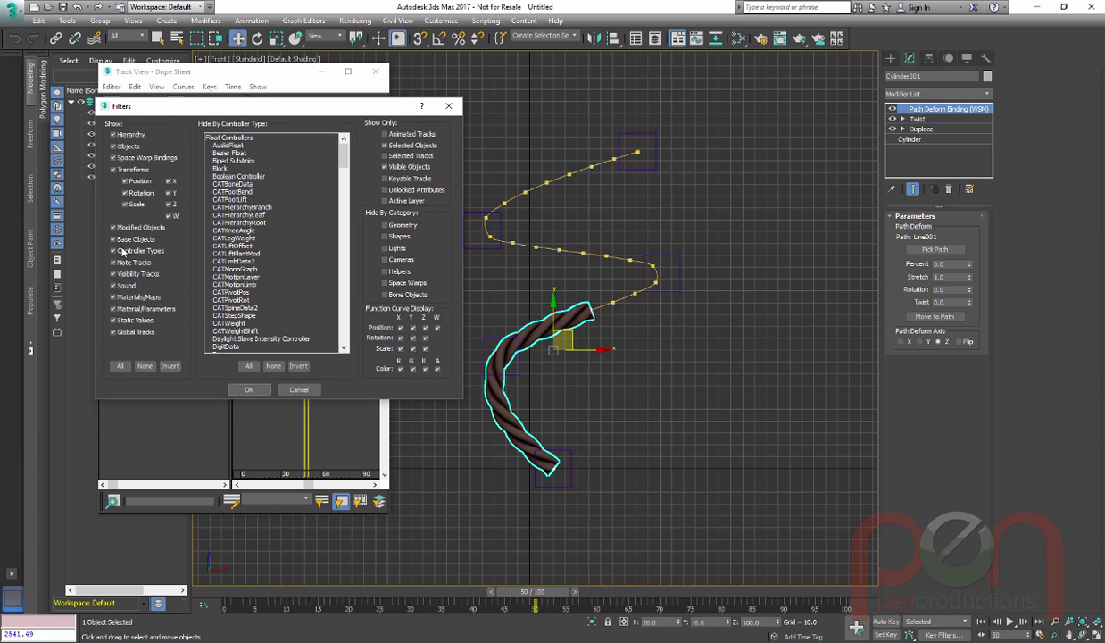
pyautogui.click(251, 390)
# - Assign a Float Script controller to the rope's Path Deform Stretch track and create a script variable named Spline
pyautogui.rightClick(174, 309)
pyautogui.click(203, 336)
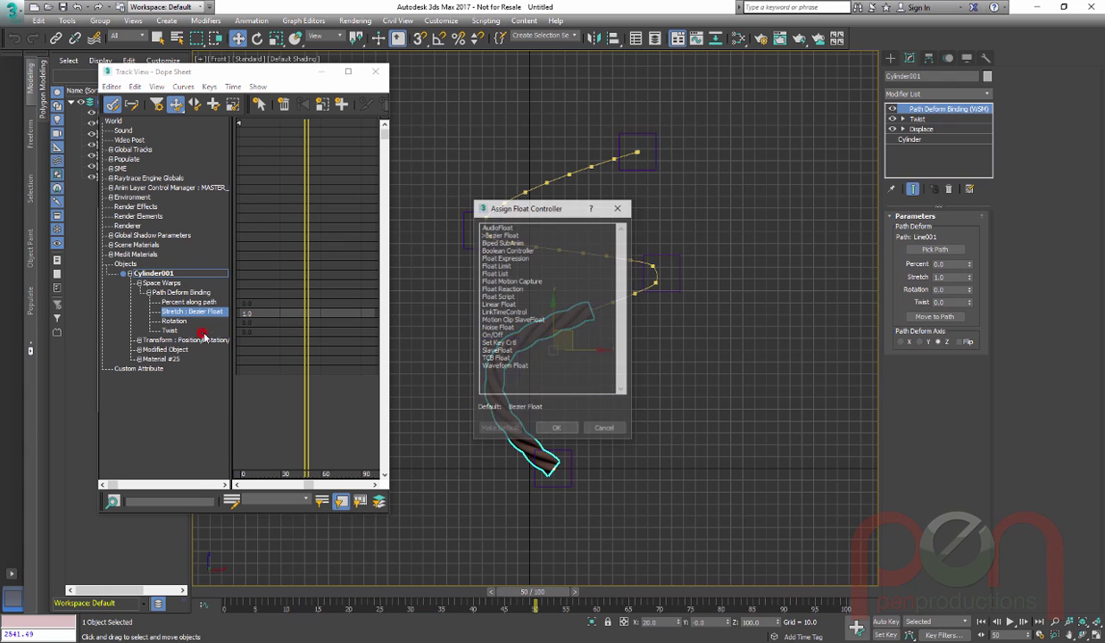
pyautogui.doubleClick(498, 297)
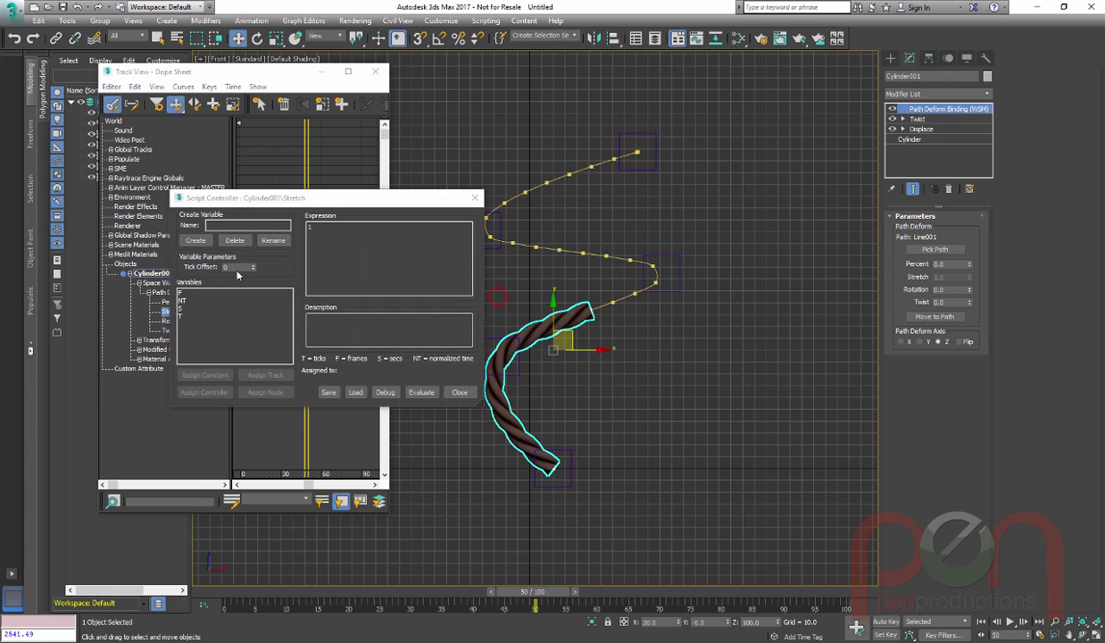
pyautogui.click(238, 227)
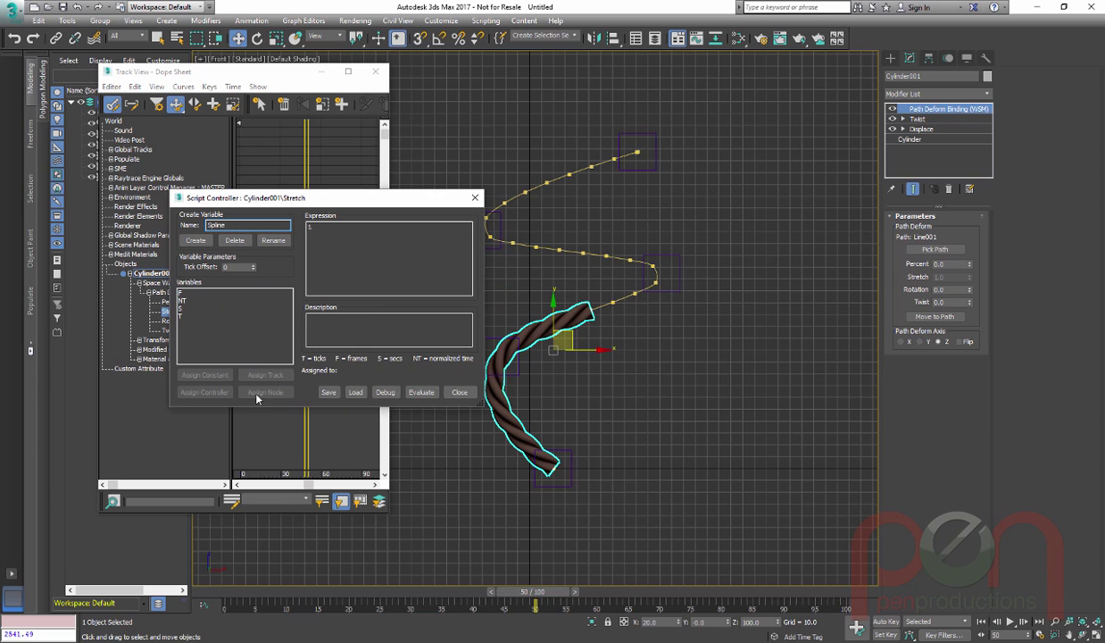
pyautogui.click(196, 240)
pyautogui.click(266, 373)
pyautogui.scroll(-2, 431, 336)
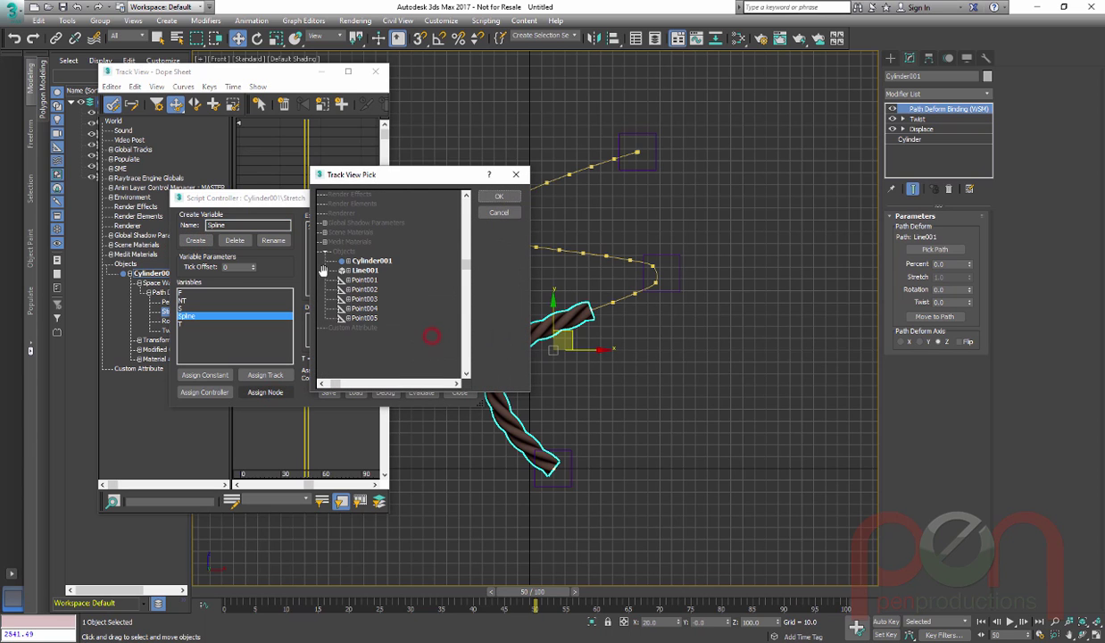
pyautogui.click(499, 212)
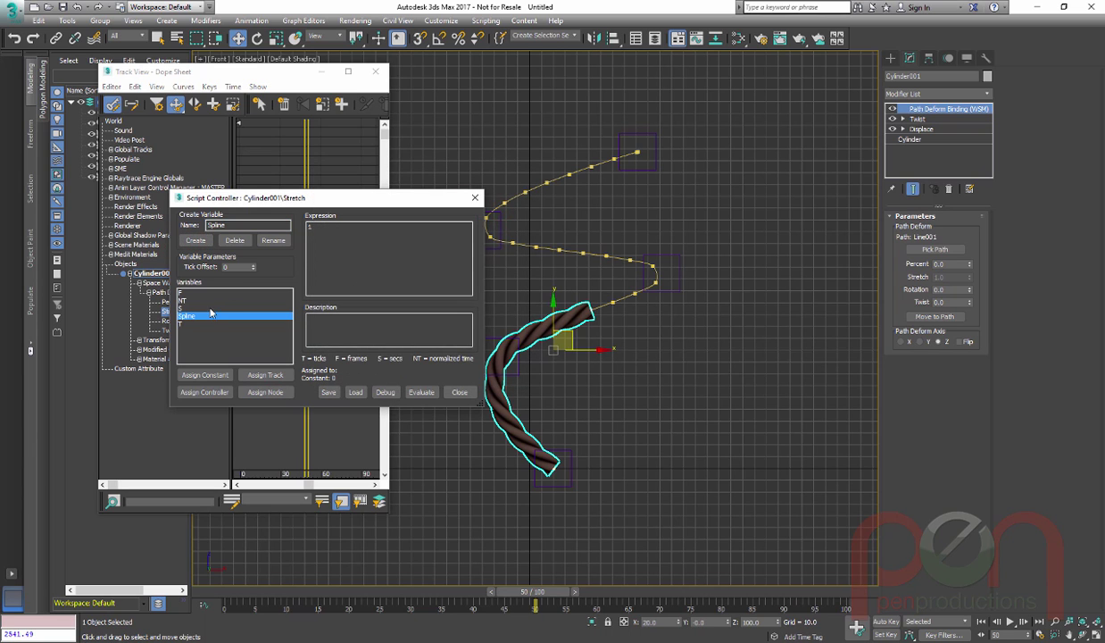
pyautogui.click(203, 375)
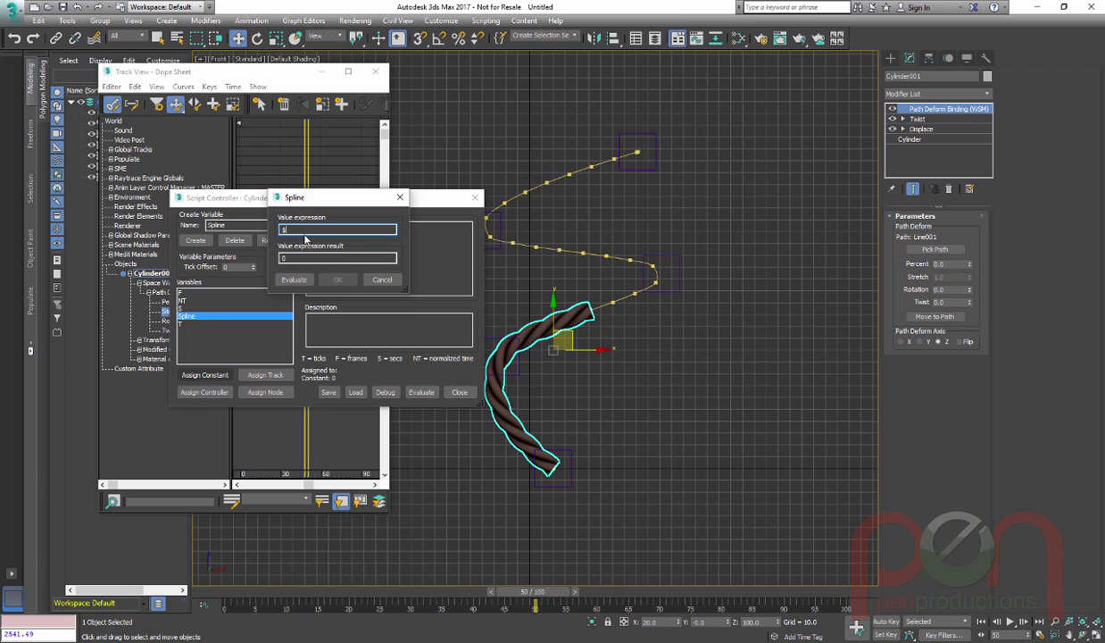
pyautogui.write('$')
pyautogui.click(293, 279)
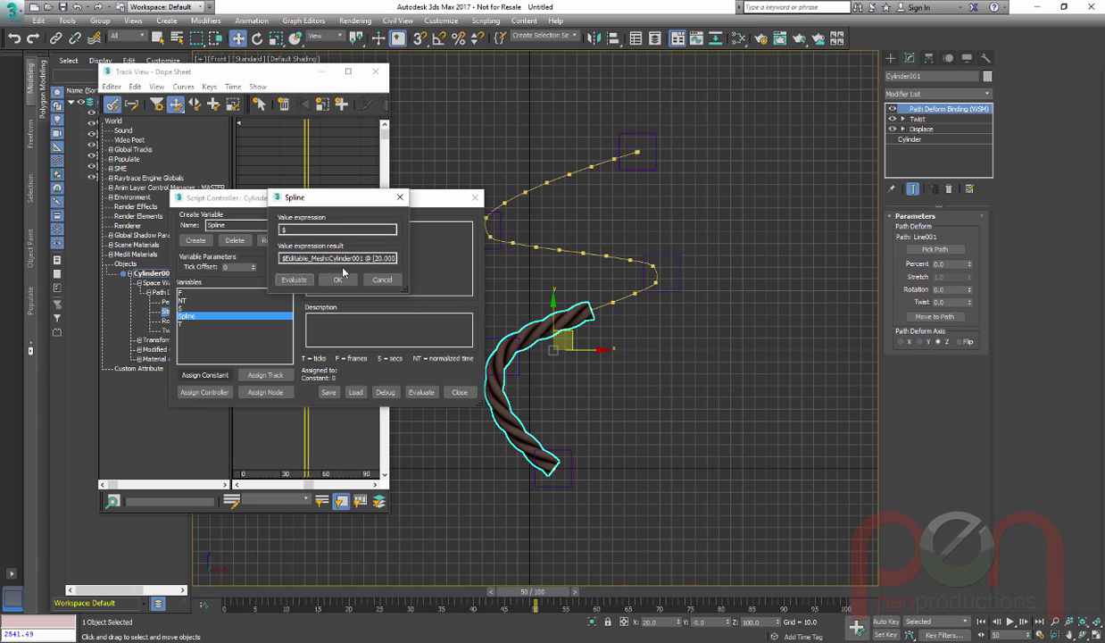
pyautogui.click(337, 279)
pyautogui.click(378, 280)
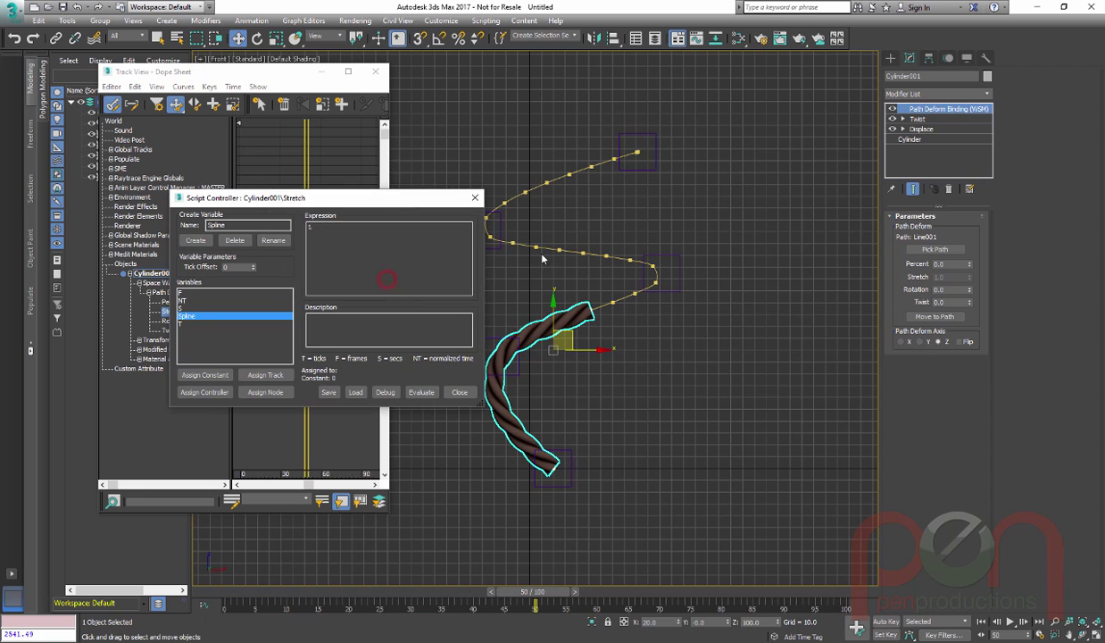
# - Select the spline Line001 and assign it to the Spline variable as a constant with the value expression $
pyautogui.click(564, 253)
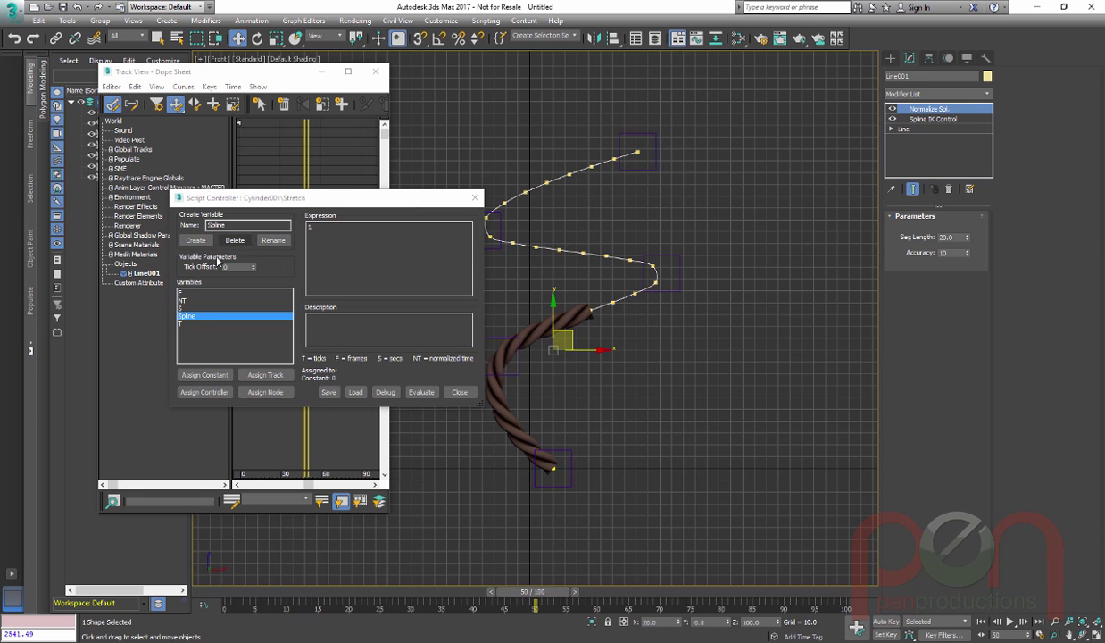
pyautogui.click(212, 374)
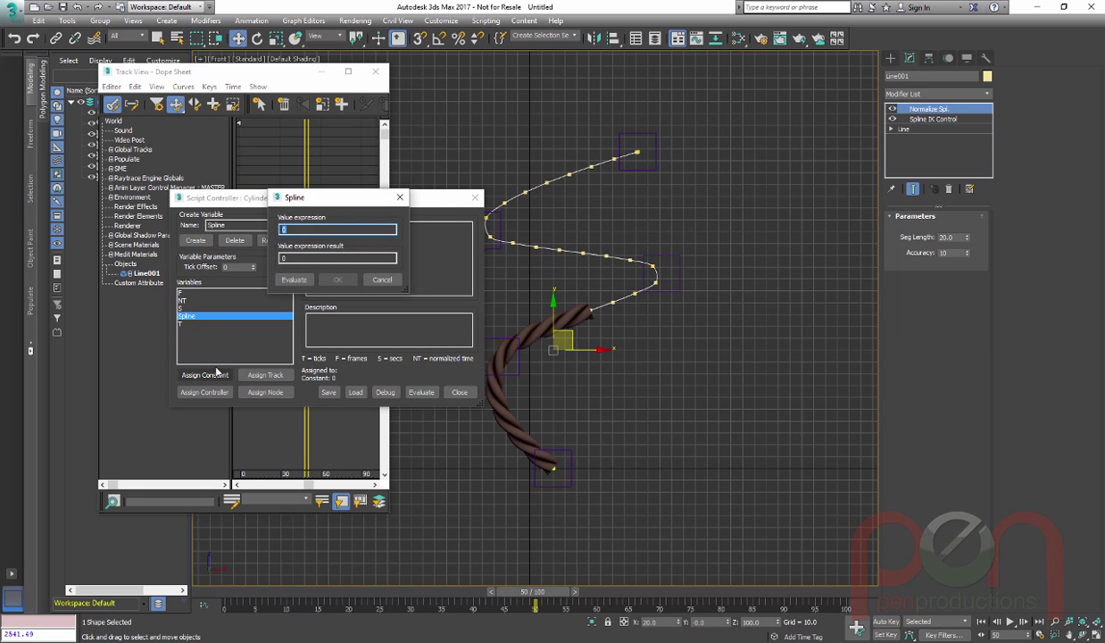
pyautogui.write('$')
pyautogui.click(294, 280)
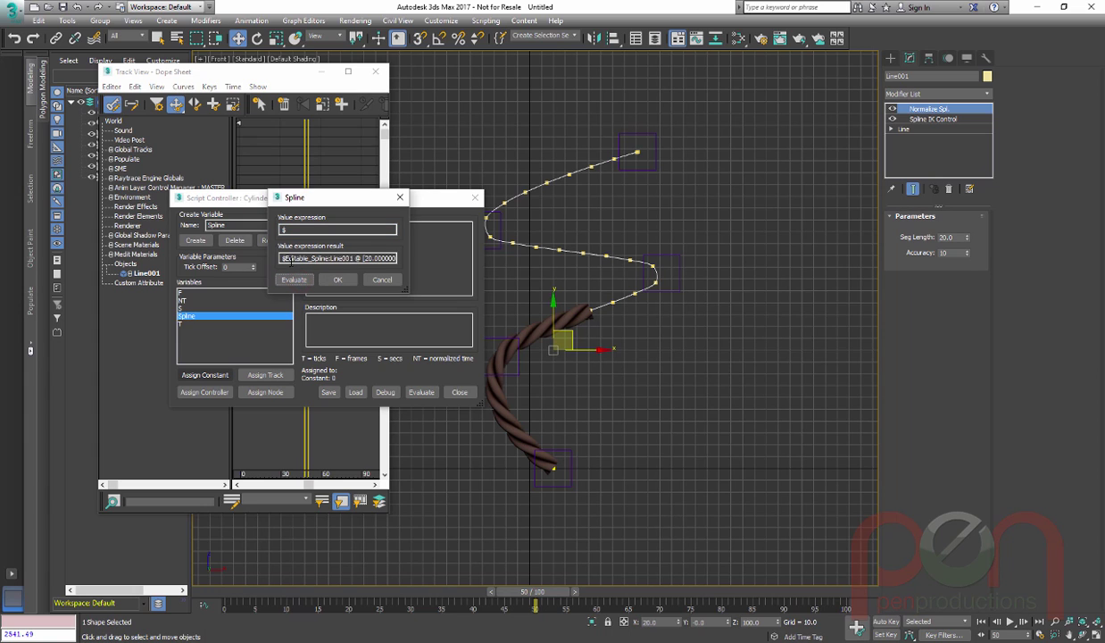
pyautogui.click(338, 279)
# - Set the Stretch script expression to curveLength Spline / 200 and evaluate it
pyautogui.click(350, 252)
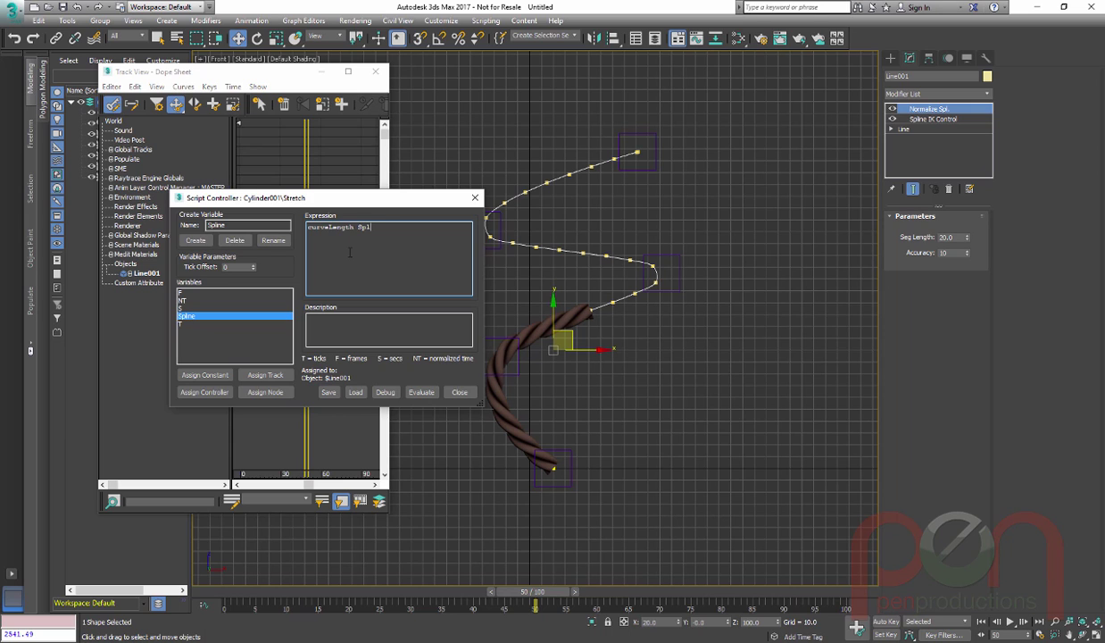
pyautogui.click(423, 392)
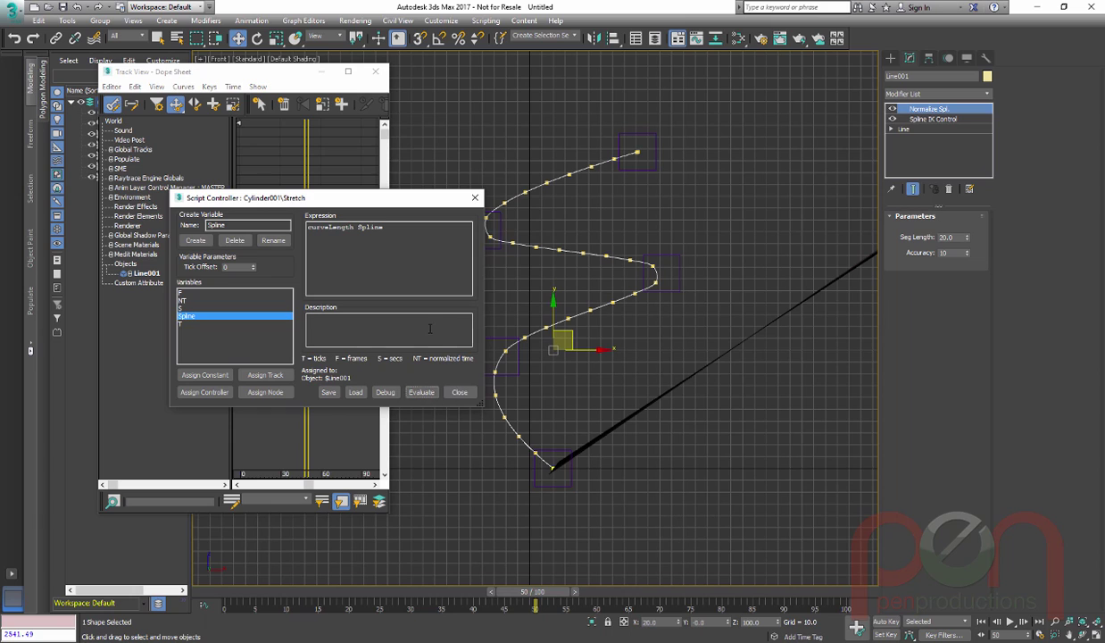
pyautogui.click(399, 229)
pyautogui.click(421, 391)
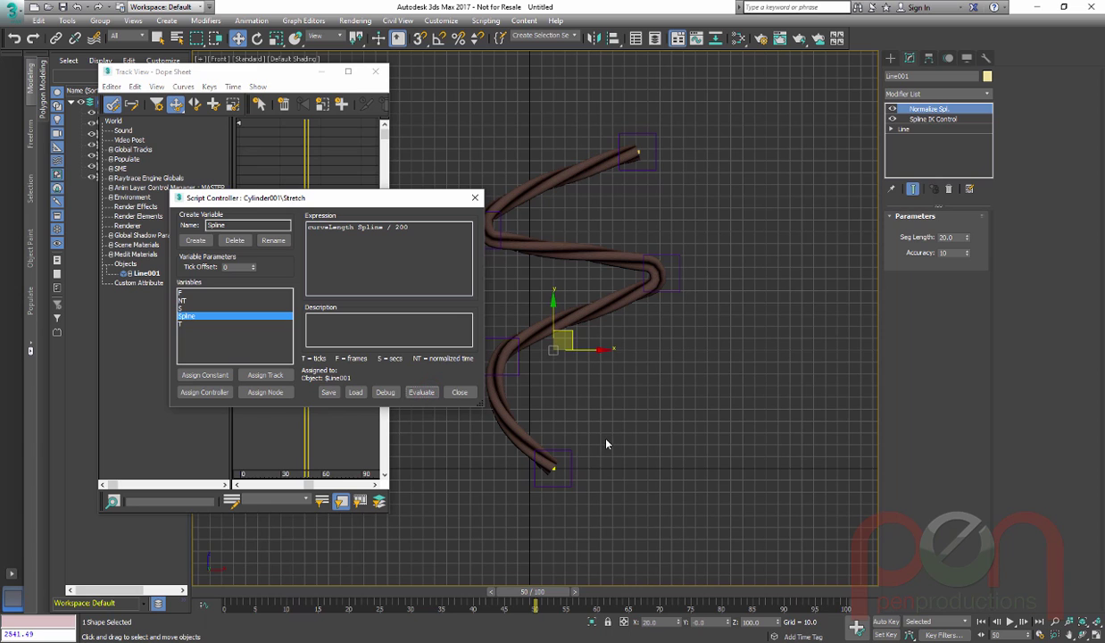
# - Scrub the timeline back to frame 0 and test moving the top point helper, cancelling the move
pyautogui.moveTo(533, 590); pyautogui.dragTo(330, 584)
pyautogui.moveTo(462, 598); pyautogui.dragTo(261, 580)
pyautogui.press('w')
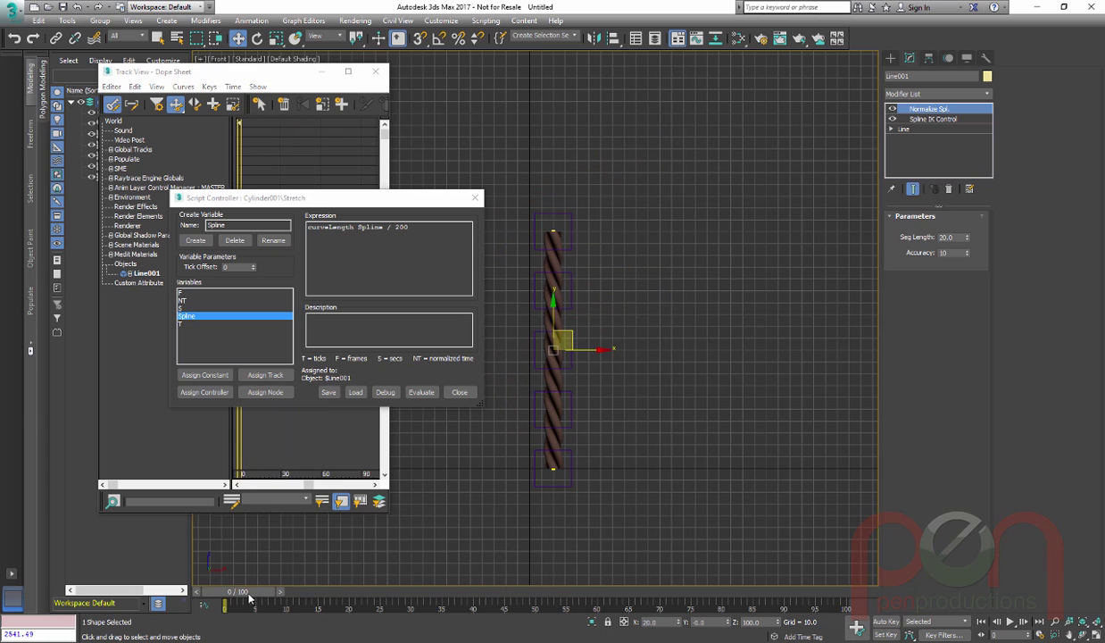
pyautogui.moveTo(551, 234); pyautogui.dragTo(673, 184)
pyautogui.rightClick(673, 184)
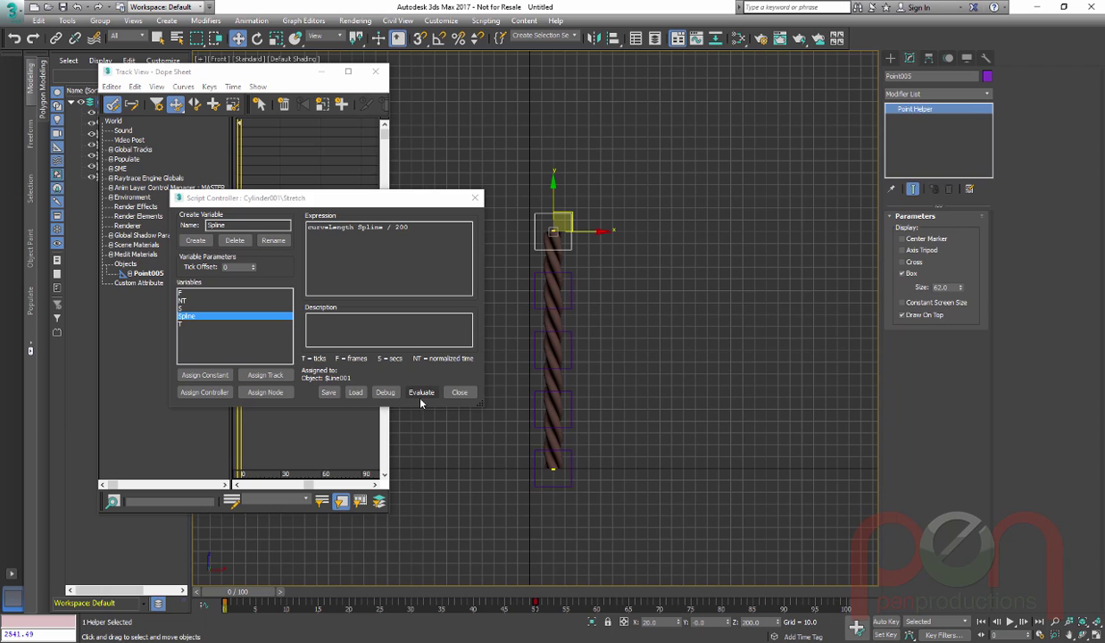
# - Measure the length of the spline Line001 with the Measure utility and close the script controller
pyautogui.click(985, 58)
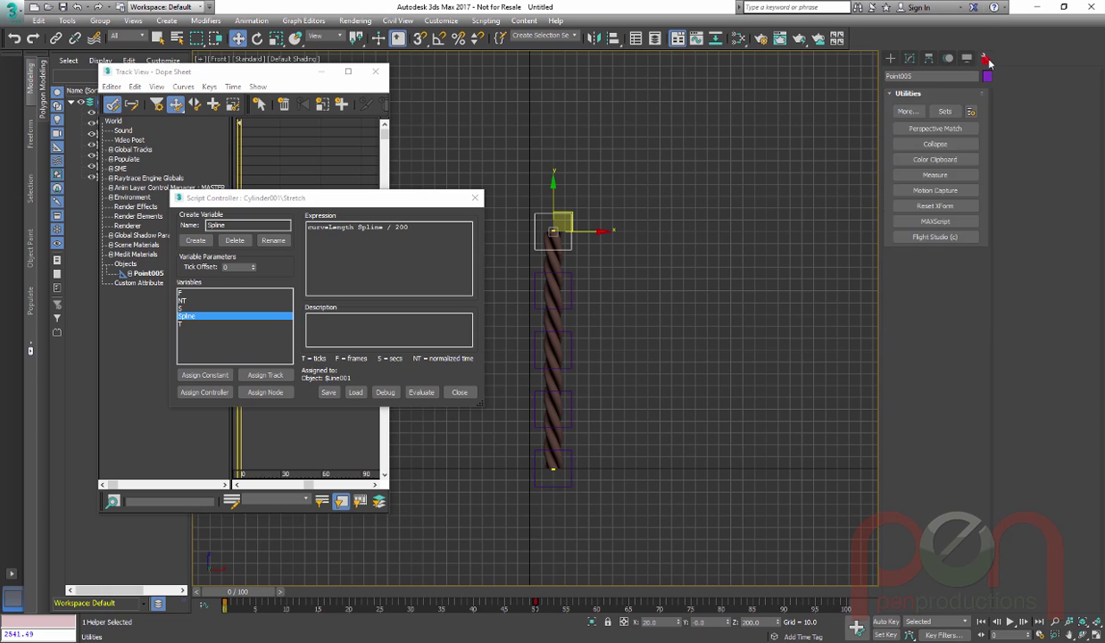
pyautogui.click(937, 174)
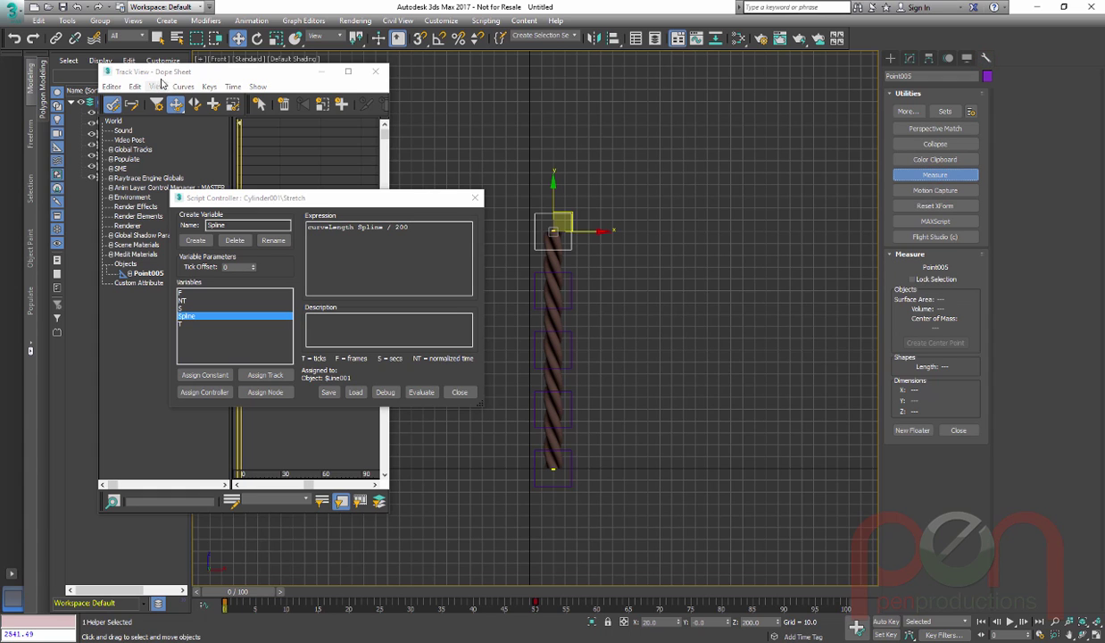
pyautogui.moveTo(214, 74); pyautogui.dragTo(279, 78)
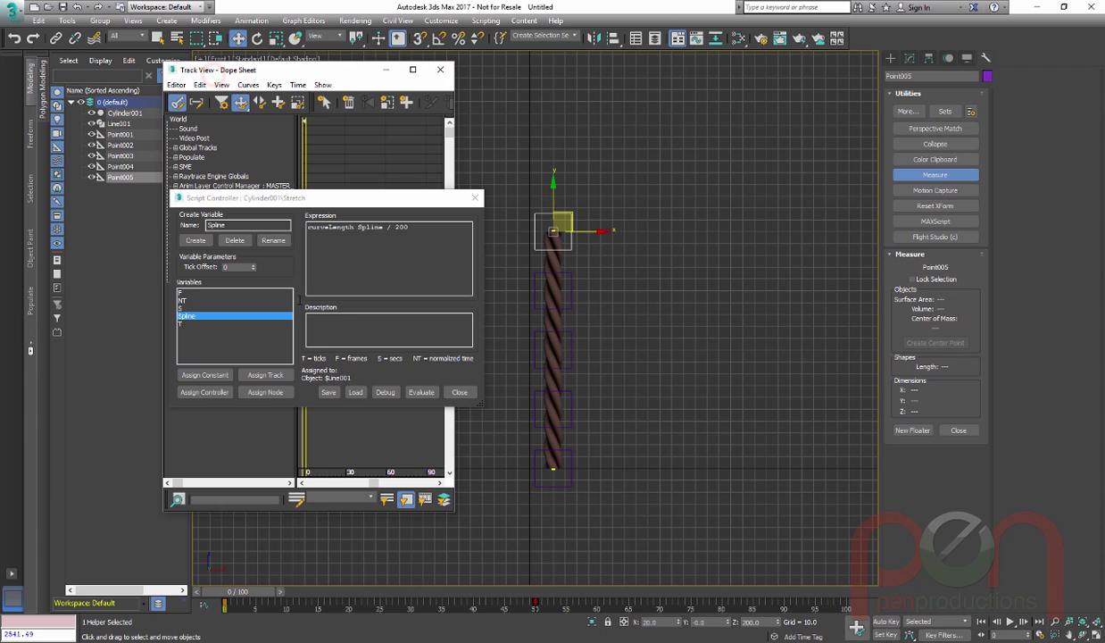
pyautogui.click(119, 124)
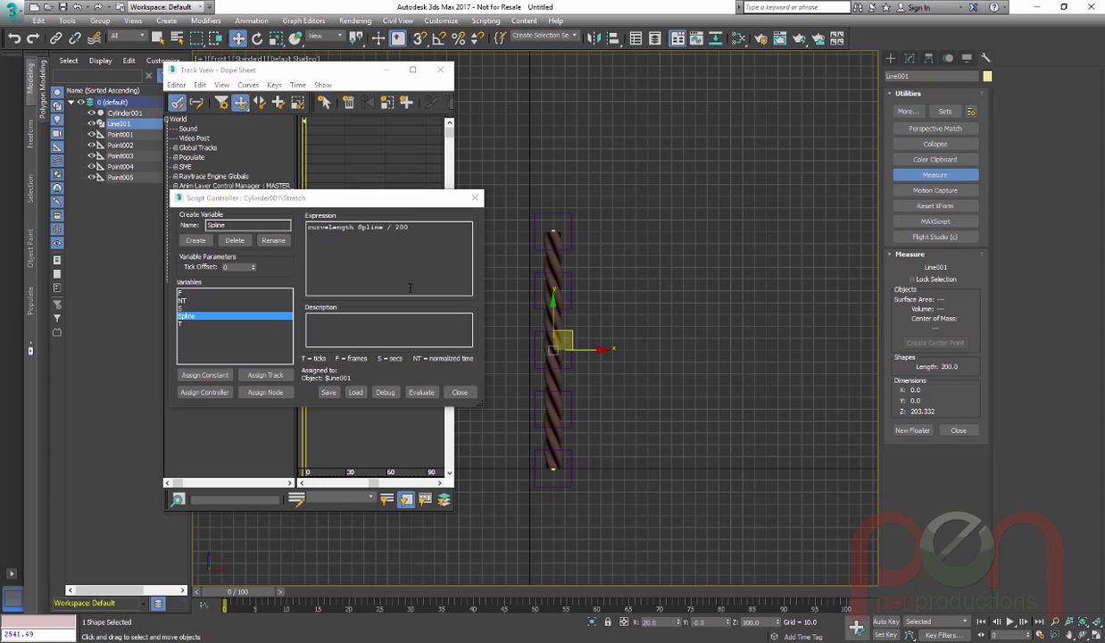
pyautogui.click(459, 392)
# - Test moving the top point helper, cancel the move, and scrub to frame 35 to check the rope's stretching
pyautogui.moveTo(801, 325); pyautogui.dragTo(751, 300, button='middle')
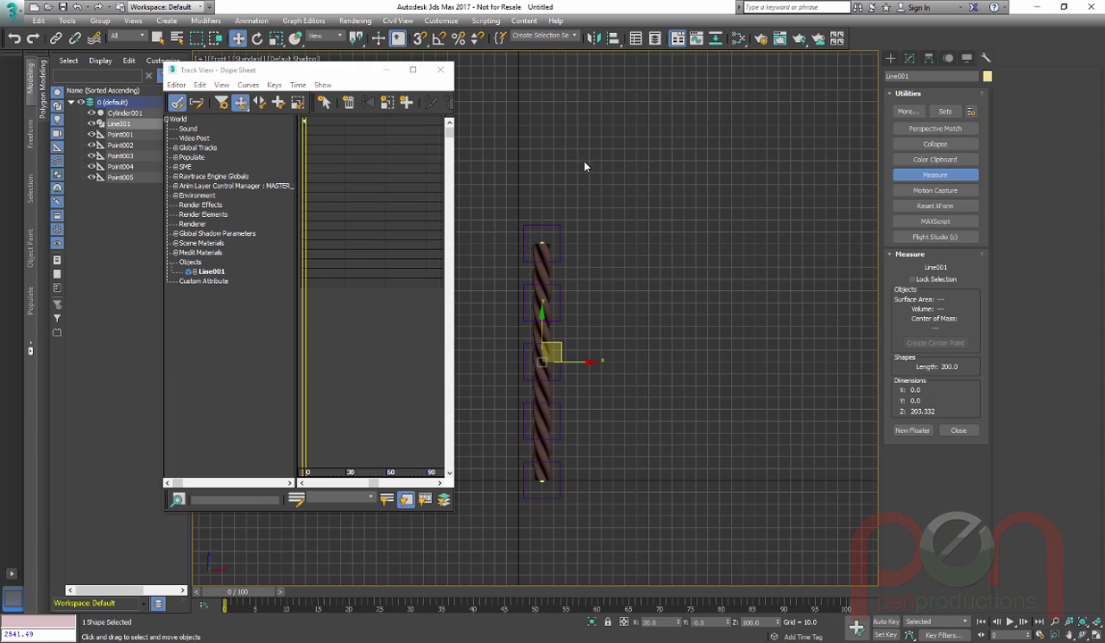
pyautogui.moveTo(551, 224); pyautogui.dragTo(705, 92)
pyautogui.rightClick(705, 92)
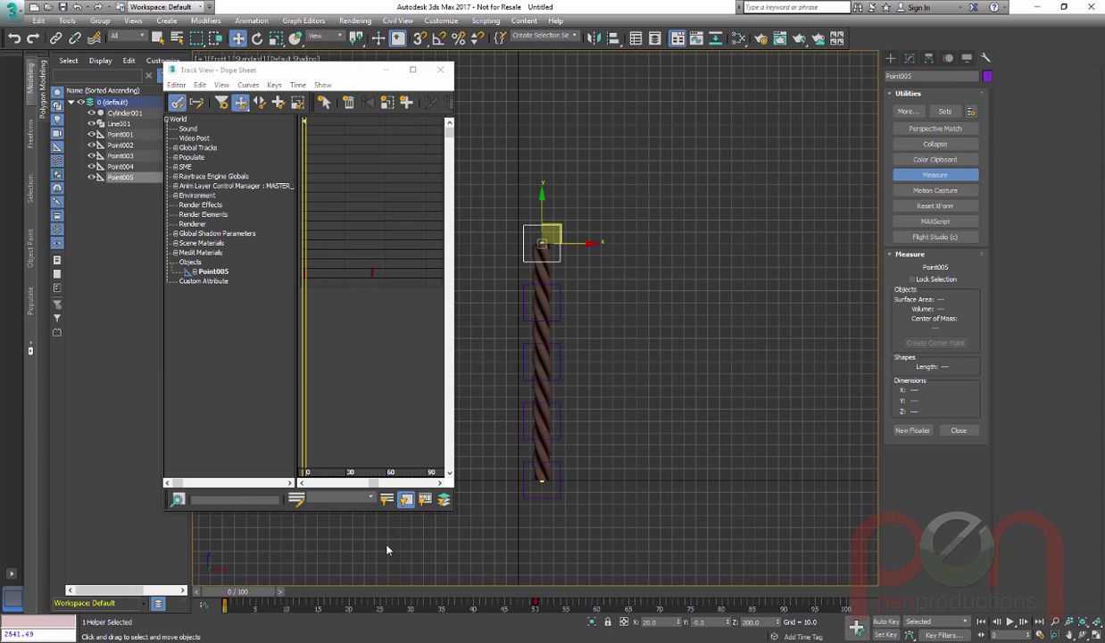
pyautogui.moveTo(246, 586)
pyautogui.mouseDown()
pyautogui.moveTo(486, 586)
pyautogui.moveTo(385, 581)
pyautogui.moveTo(472, 581)
pyautogui.mouseUp()
pyautogui.press('w')
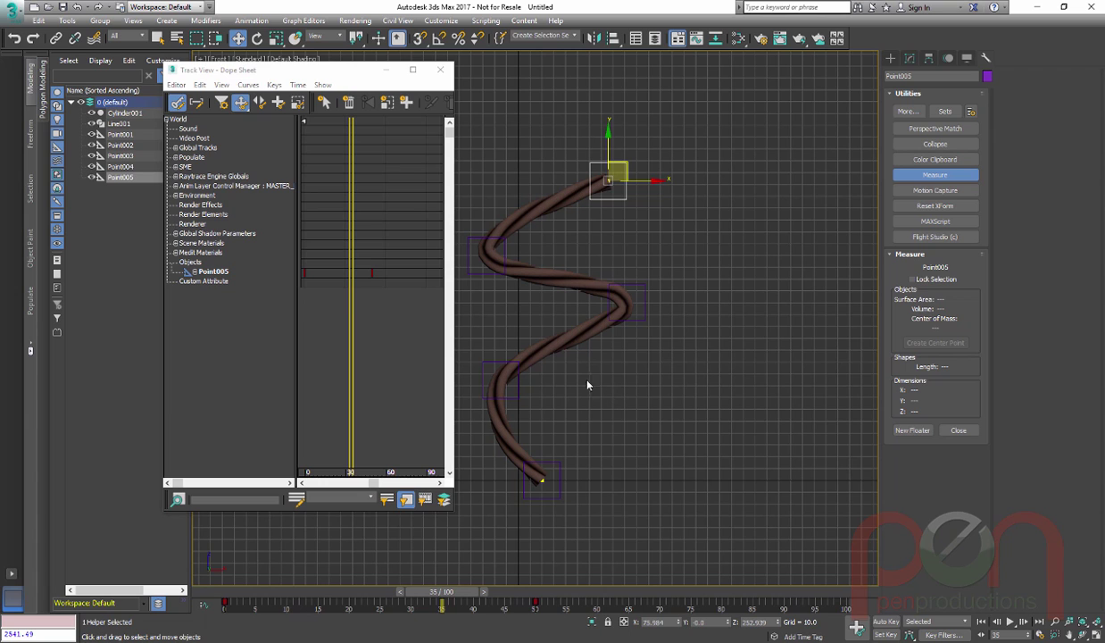
# - Select the rope cylinder and expand its Modified Object and Twist modifier tracks in the Dope Sheet
pyautogui.click(557, 354)
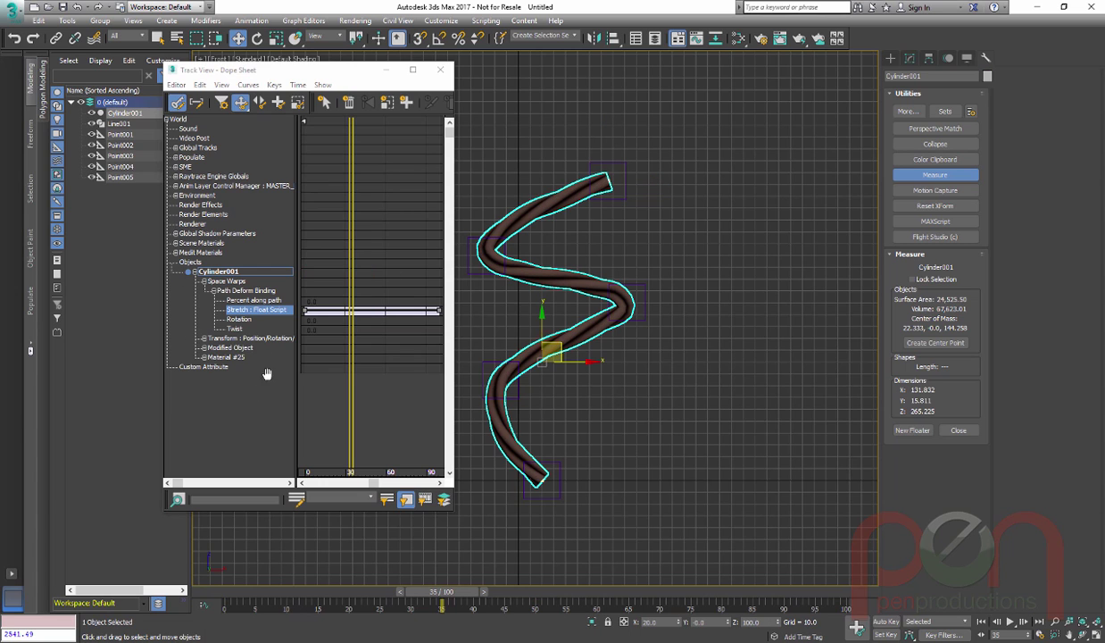
pyautogui.scroll(-2, 253, 386)
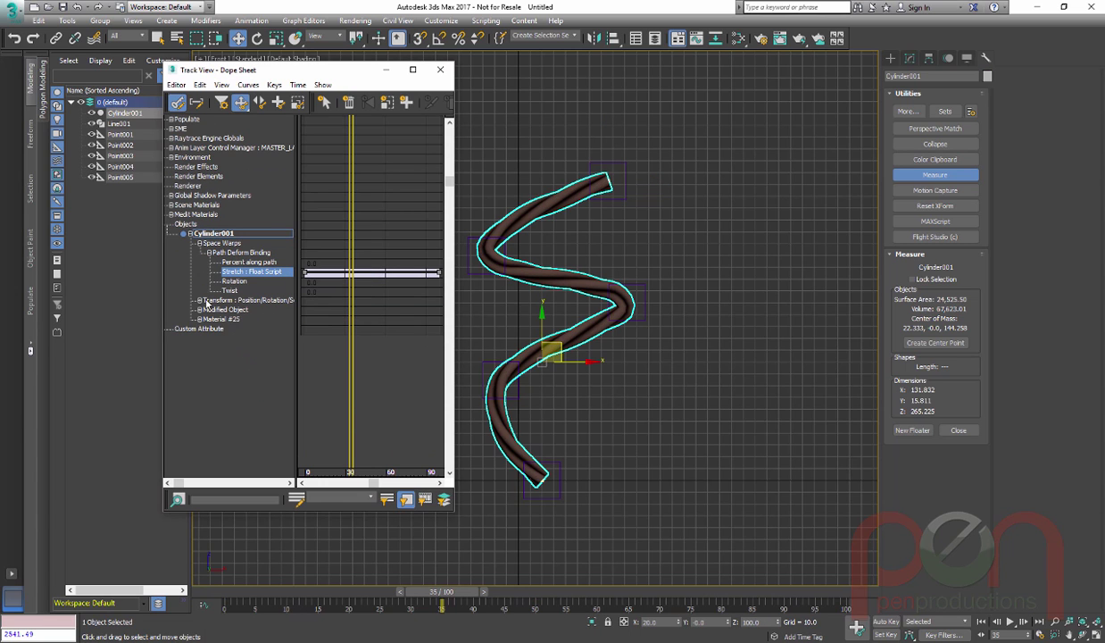
pyautogui.click(198, 310)
pyautogui.scroll(-2, 246, 384)
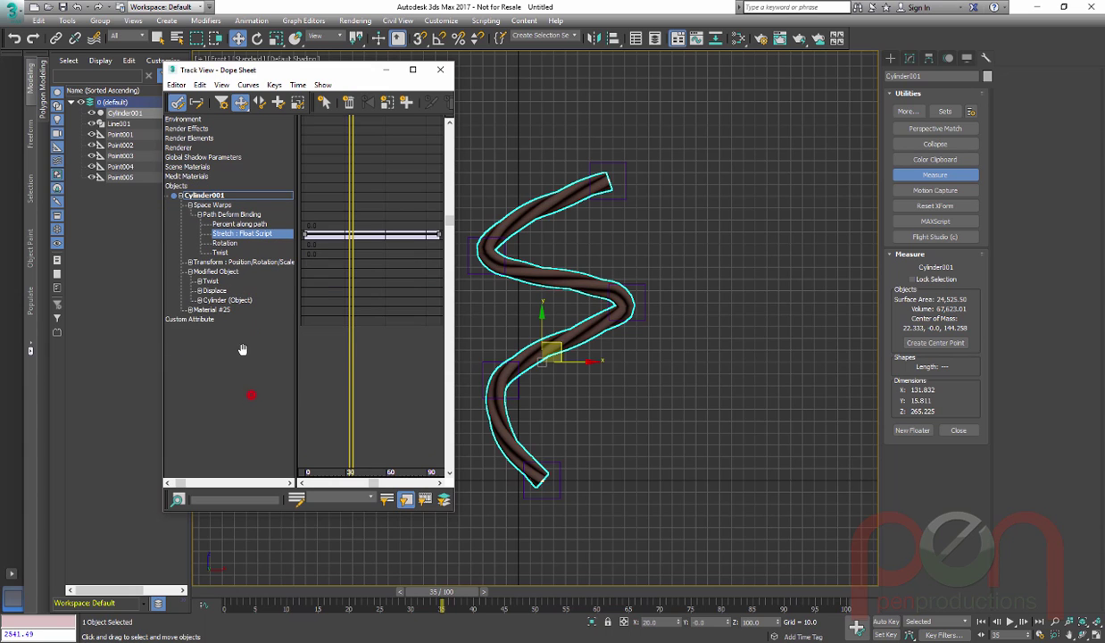
pyautogui.click(200, 282)
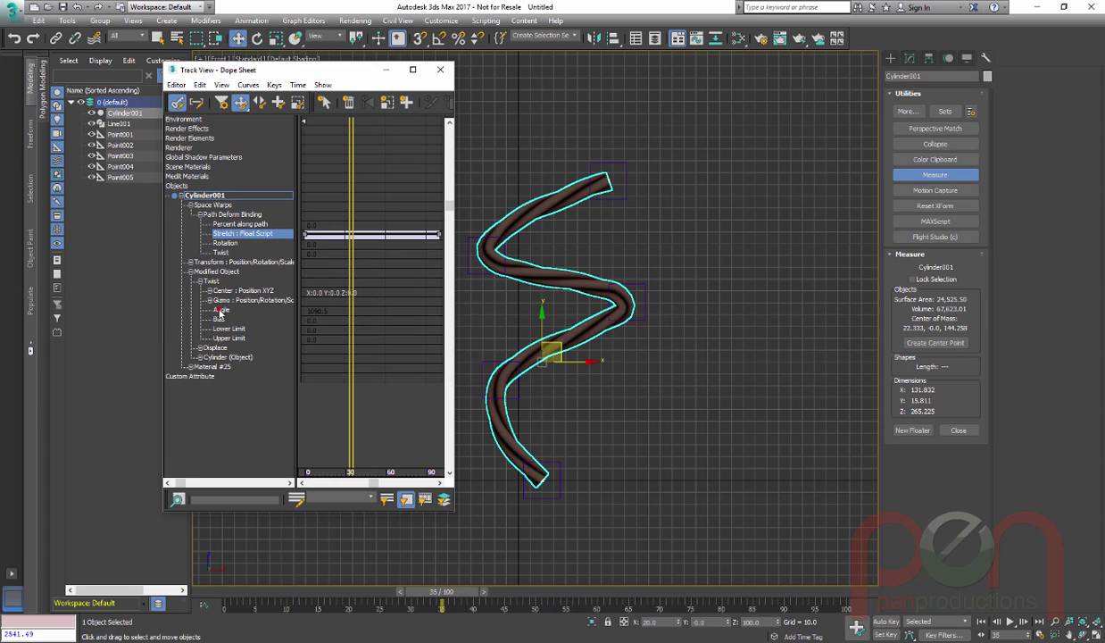
pyautogui.click(217, 306)
pyautogui.rightClick(217, 308)
pyautogui.click(255, 328)
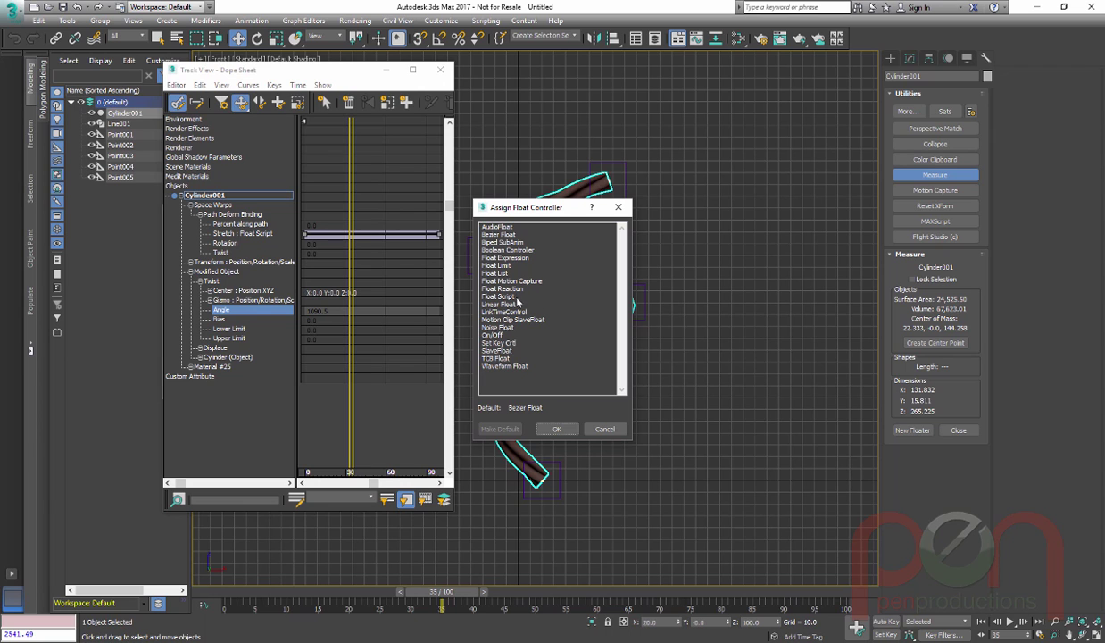
pyautogui.click(605, 431)
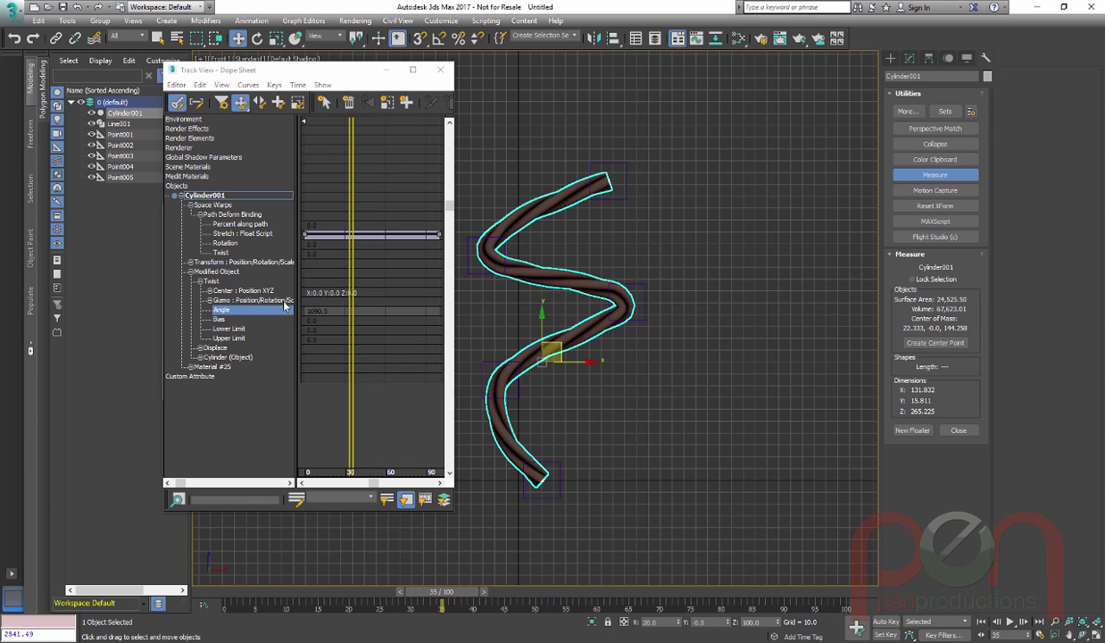
# - Copy the Stretch float script controller and paste it as a copy onto the Twist modifier's Angle track
pyautogui.rightClick(237, 236)
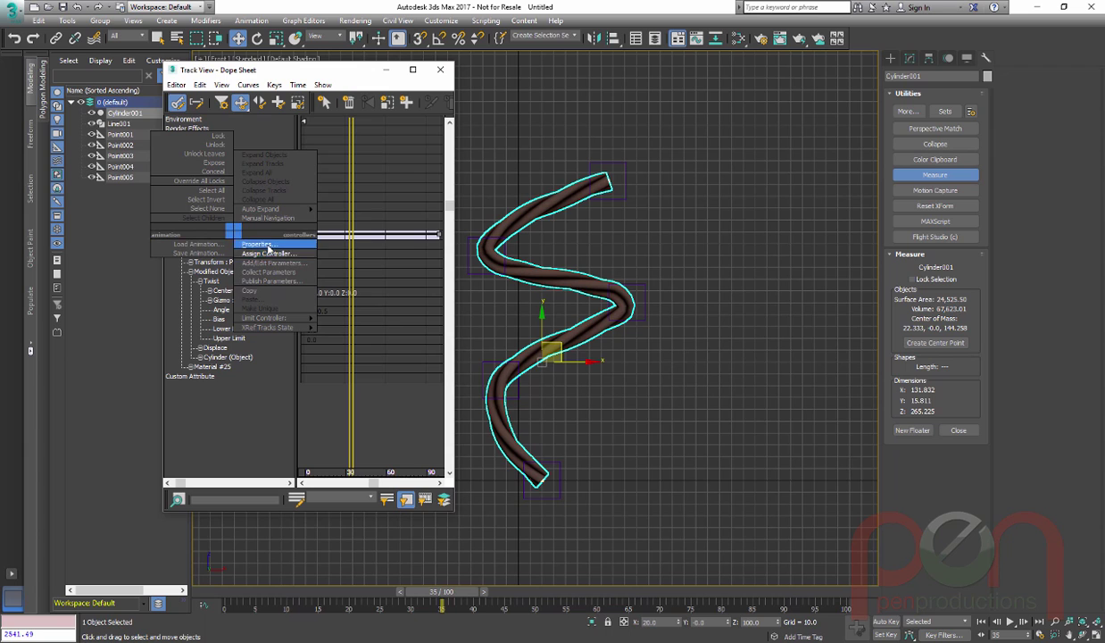
pyautogui.click(268, 297)
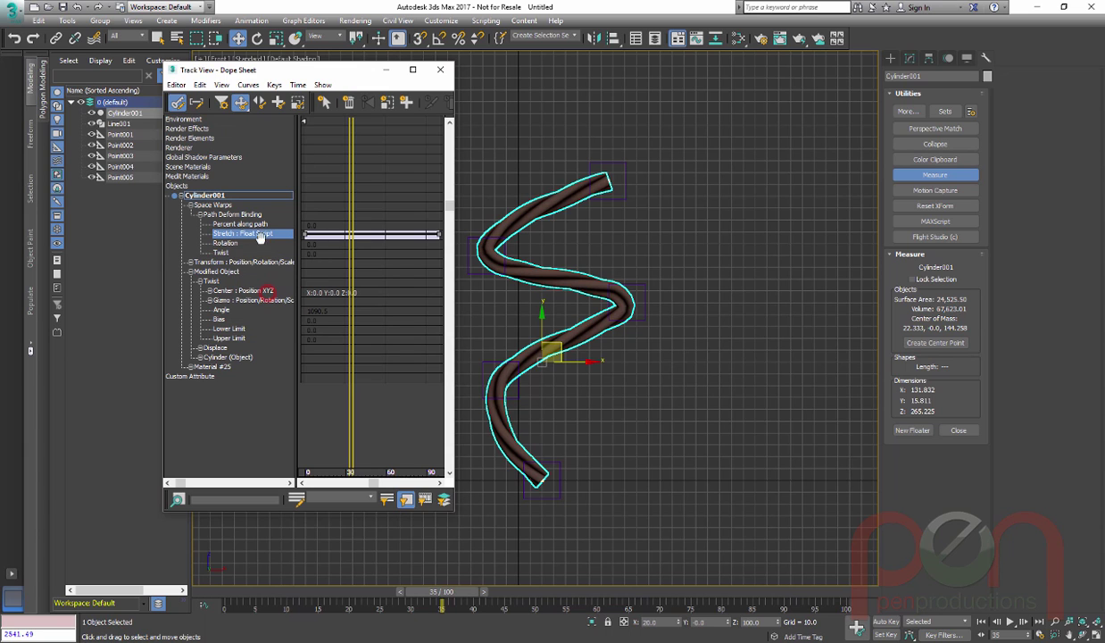
pyautogui.rightClick(223, 311)
pyautogui.click(251, 366)
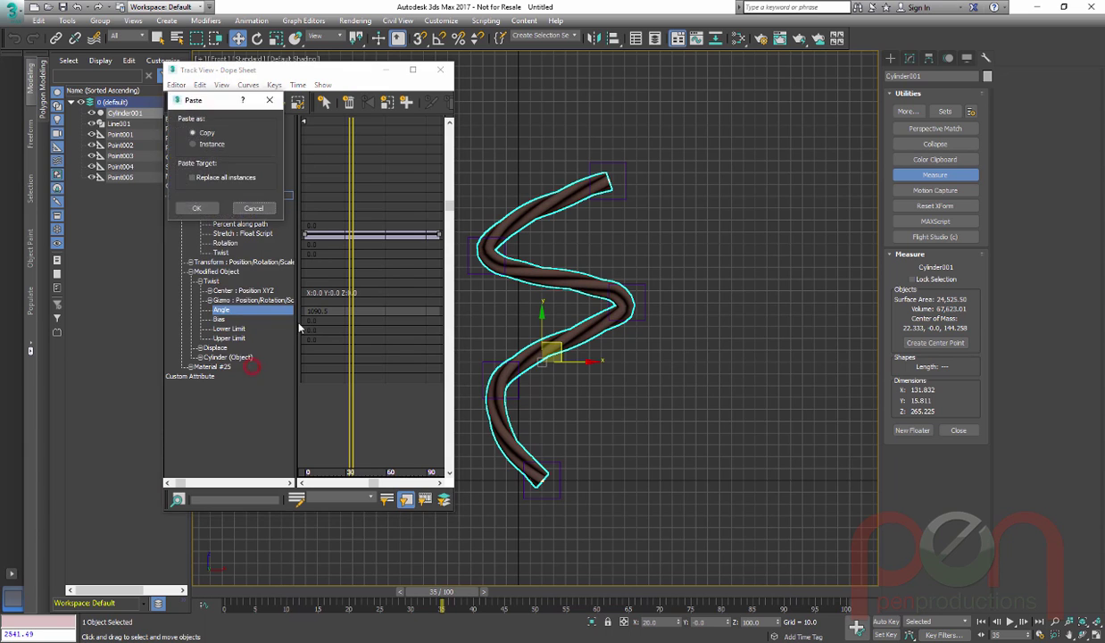
pyautogui.click(197, 208)
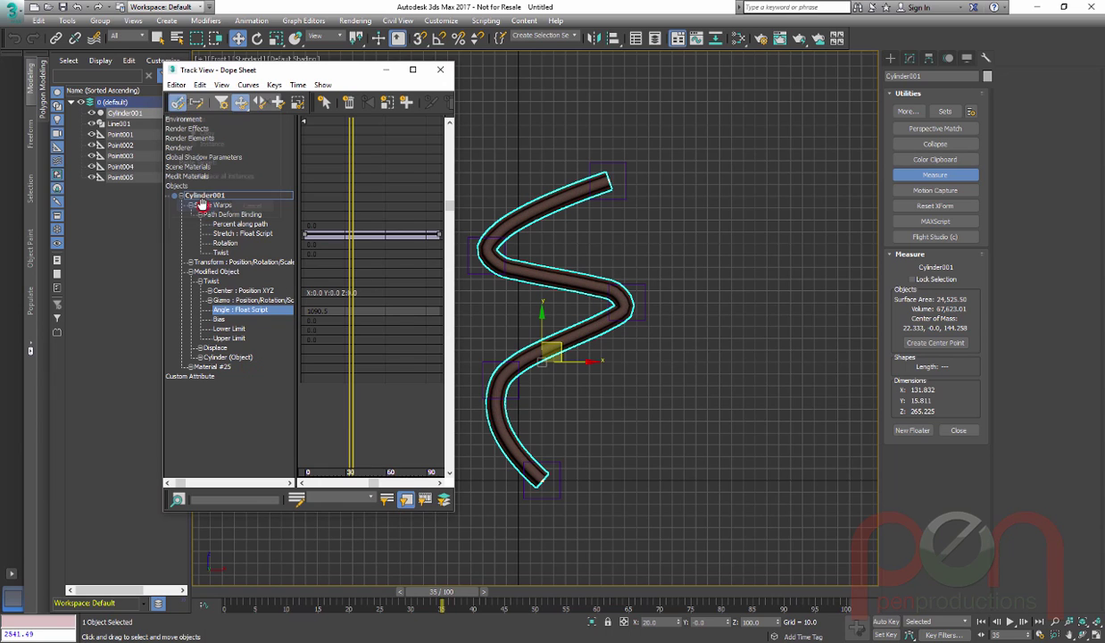
# - Open the Angle script controller, shorten its expression to curveLength Spline without the division, and evaluate it
pyautogui.rightClick(260, 314)
pyautogui.click(302, 313)
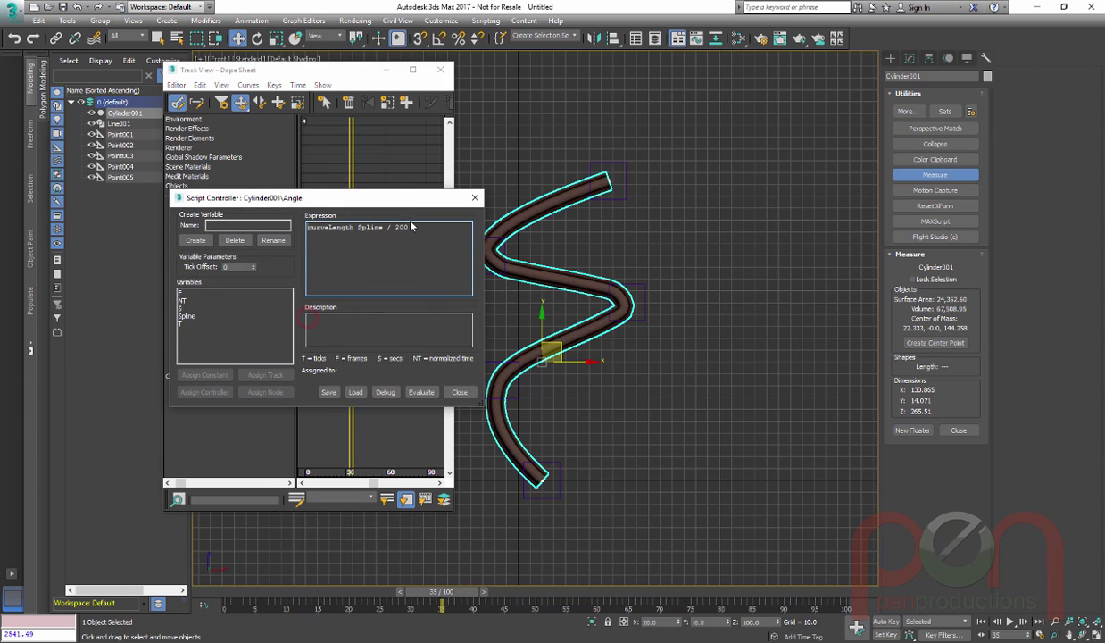
pyautogui.moveTo(415, 227); pyautogui.dragTo(385, 227)
pyautogui.press('BackSpace')
pyautogui.click(420, 392)
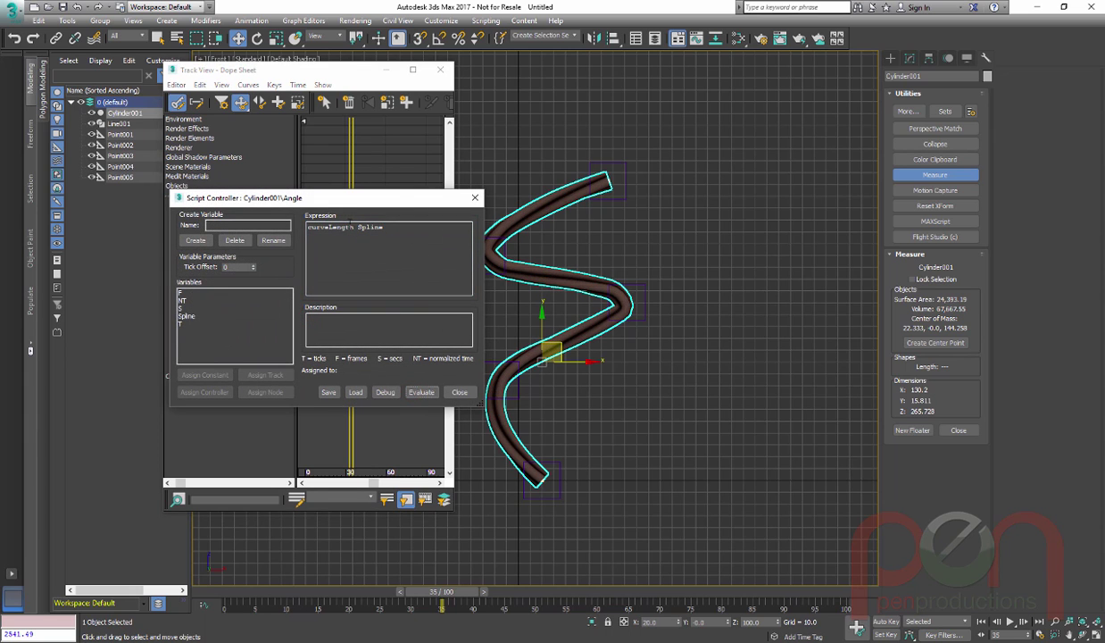
# - Return to frame 0, try a multiplier of 2 in the Angle expression, and settle on curveLength Spline * 4
pyautogui.moveTo(460, 590); pyautogui.dragTo(176, 572)
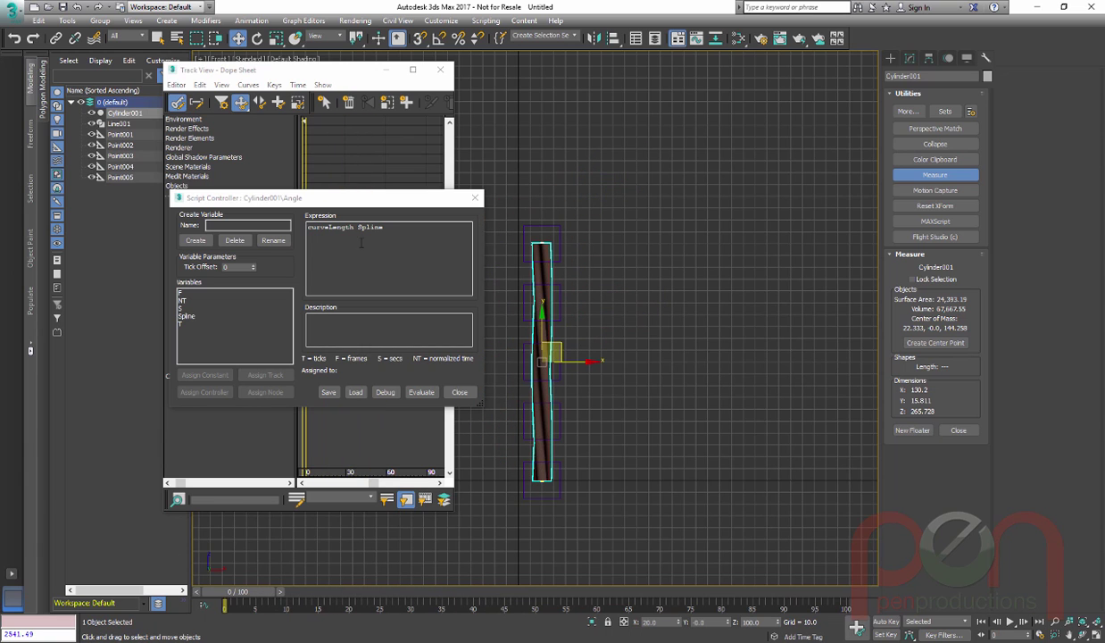
pyautogui.click(396, 228)
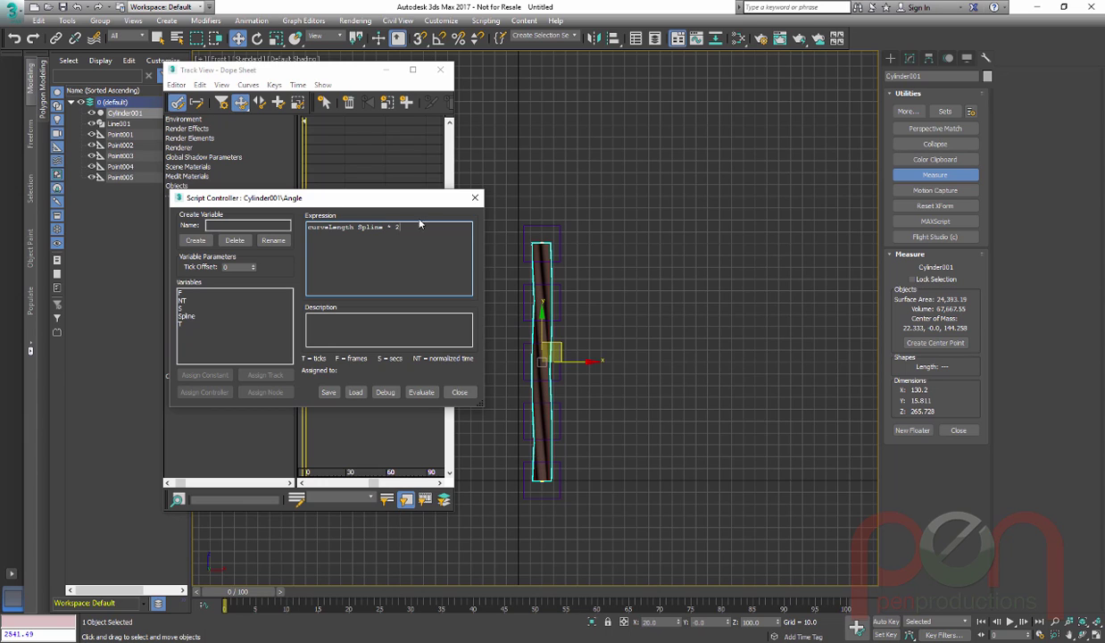
pyautogui.click(421, 392)
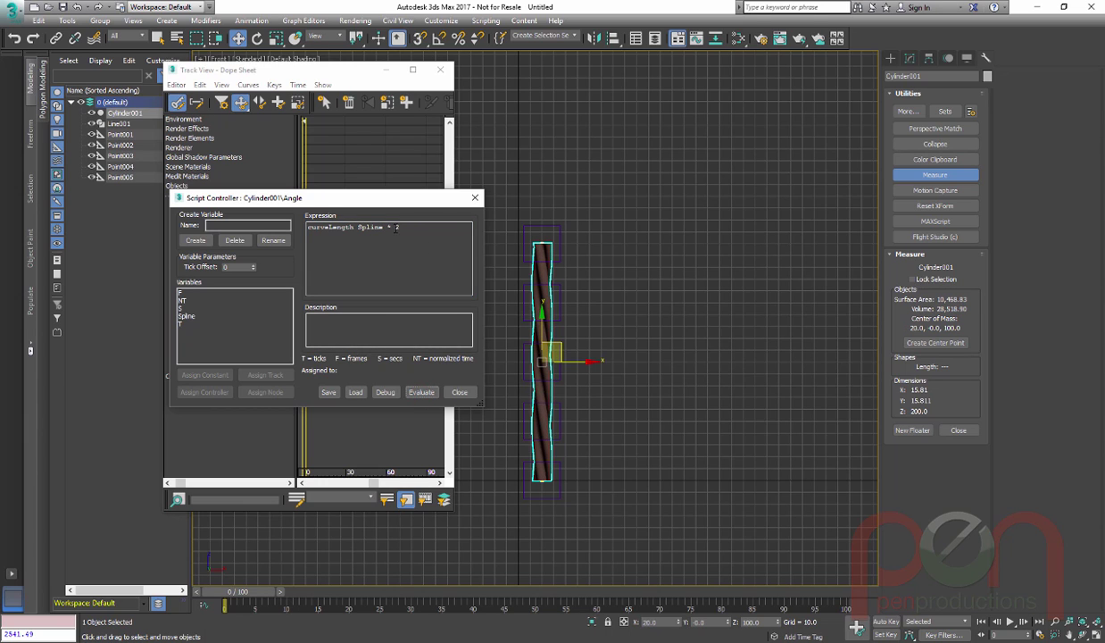
pyautogui.click(395, 227)
pyautogui.write('4')
pyautogui.click(421, 392)
# - Test the rope's twisting at frame 0 by moving the top point helper around, and cancel the move
pyautogui.moveTo(255, 591); pyautogui.dragTo(225, 591)
pyautogui.press('w')
pyautogui.moveTo(558, 496)
pyautogui.mouseDown()
pyautogui.moveTo(559, 576)
pyautogui.moveTo(555, 476)
pyautogui.mouseUp()
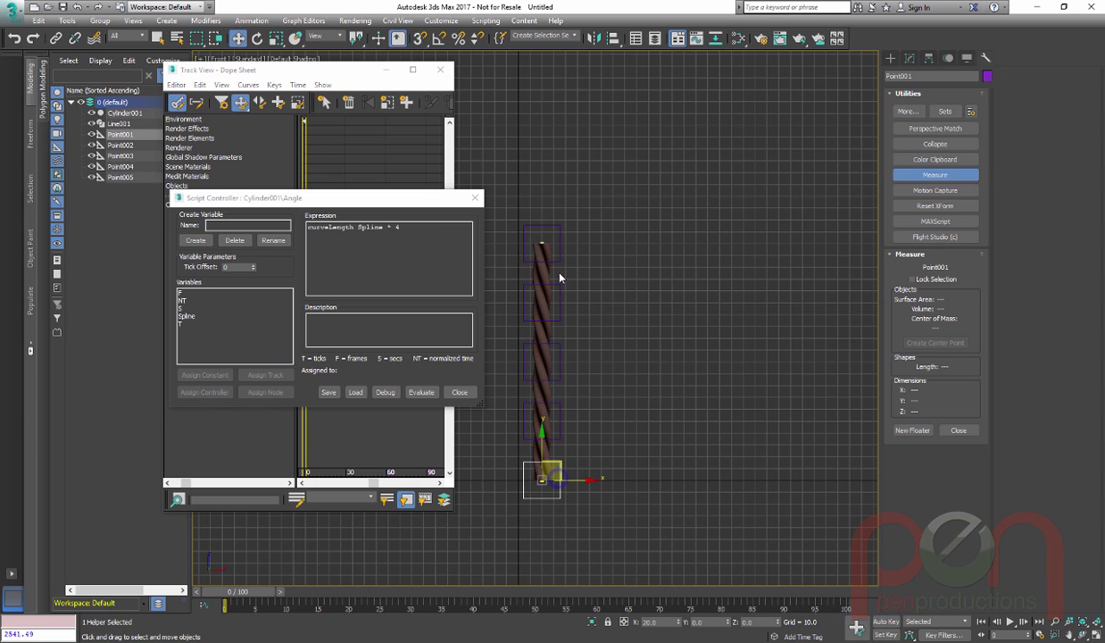
pyautogui.moveTo(539, 255); pyautogui.dragTo(674, 80)
pyautogui.moveTo(550, 65); pyautogui.dragTo(761, 145)
pyautogui.rightClick(761, 146)
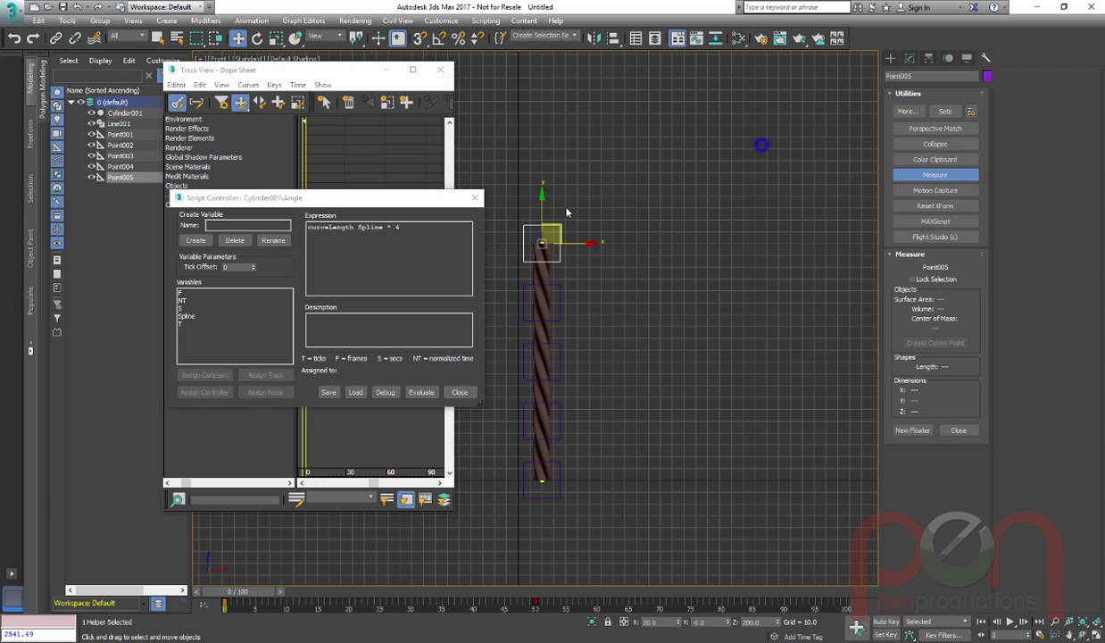
# - Evaluate the Angle script once more and close its script controller
pyautogui.click(420, 395)
pyautogui.click(419, 395)
pyautogui.click(451, 393)
# - Display edged faces in the viewport and scrub to frame 46 to inspect the stretched rope's mesh
pyautogui.moveTo(555, 333); pyautogui.dragTo(594, 333, button='middle')
pyautogui.scroll(4, 603, 348)
pyautogui.press('F4')
pyautogui.moveTo(621, 368); pyautogui.dragTo(647, 305, button='middle')
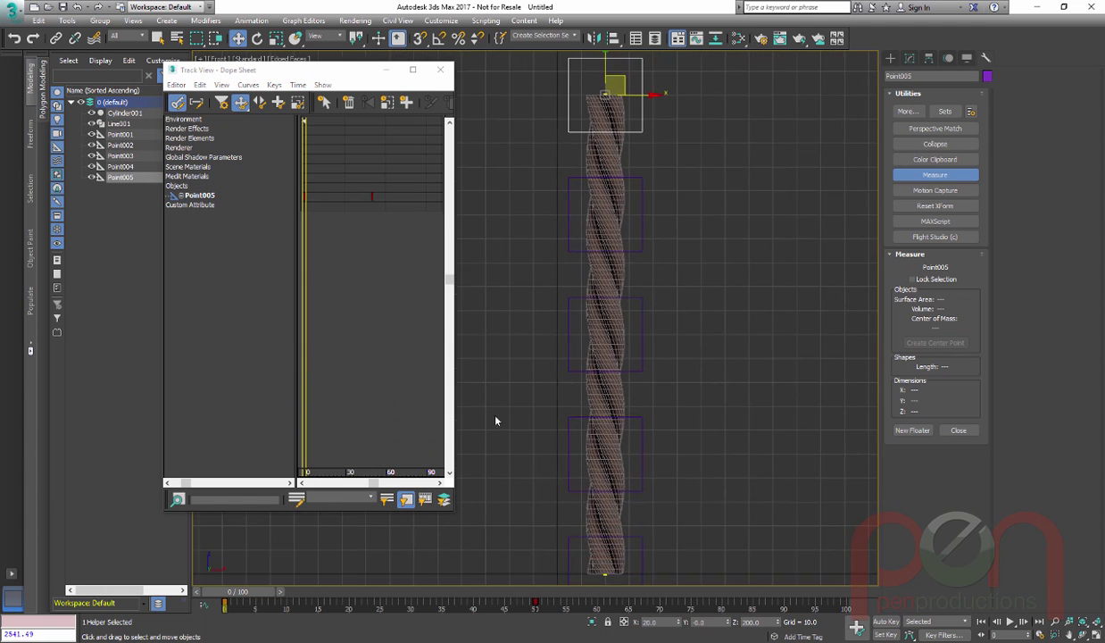
pyautogui.moveTo(252, 594); pyautogui.dragTo(528, 580)
pyautogui.press('w')
pyautogui.click(614, 274)
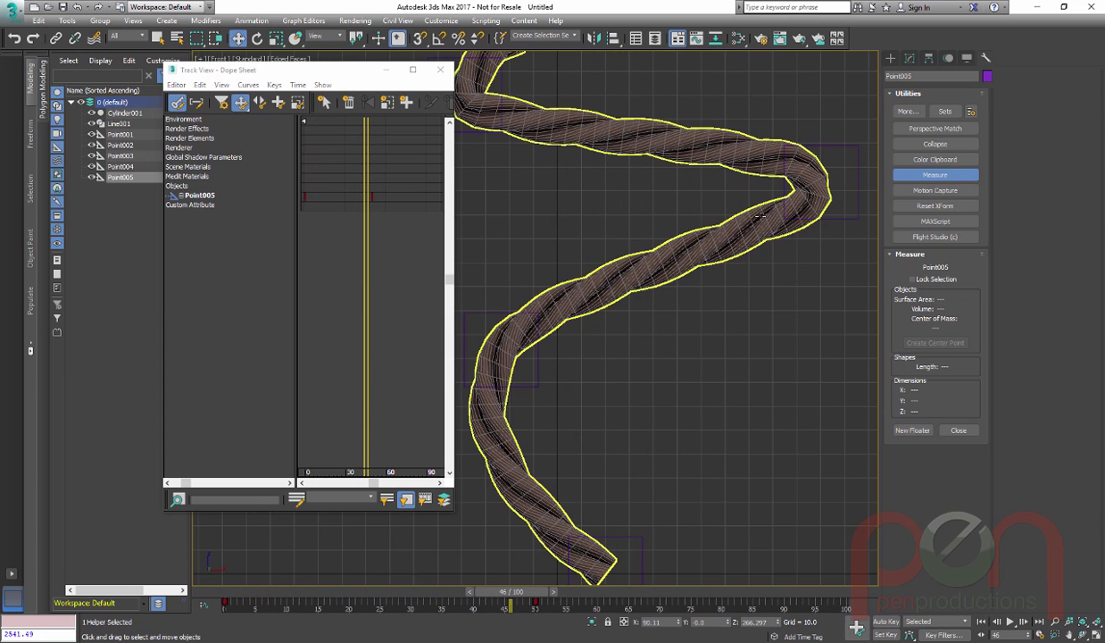
pyautogui.scroll(-2, 616, 267)
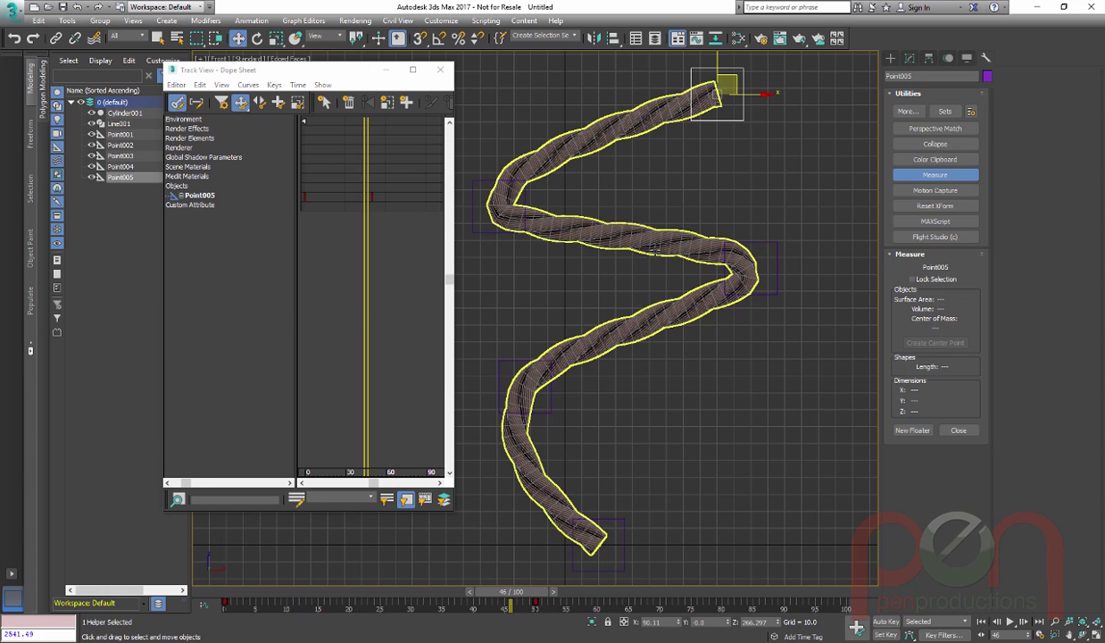
# - Copy the rope cylinder's Angle float script and paste it as a copy onto its Height Segments track
pyautogui.click(635, 239)
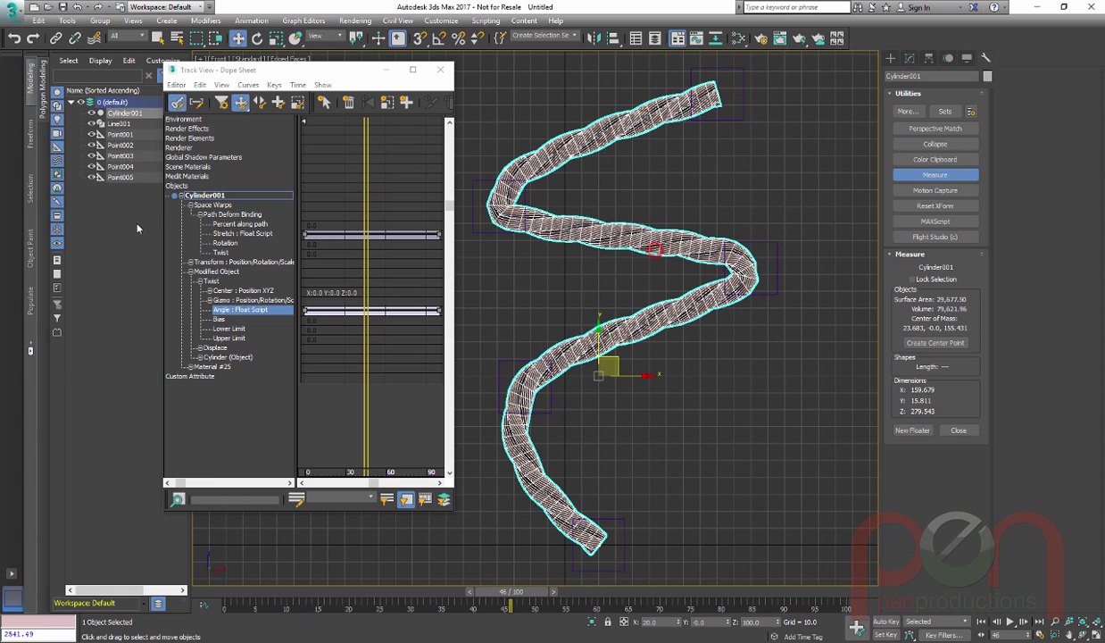
pyautogui.click(194, 356)
pyautogui.rightClick(234, 309)
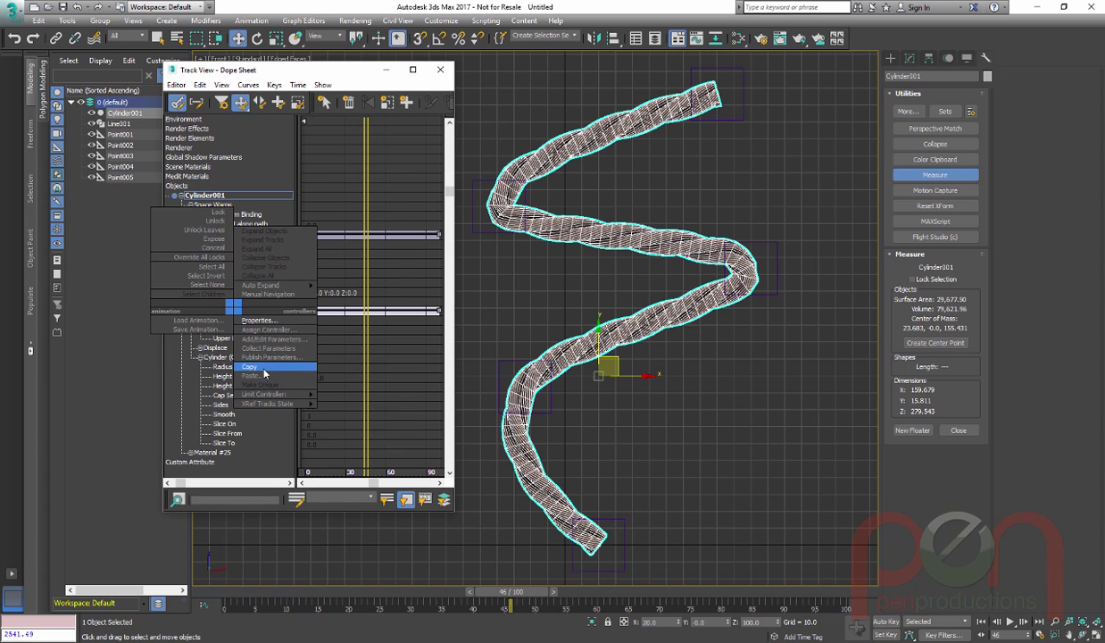
pyautogui.click(258, 368)
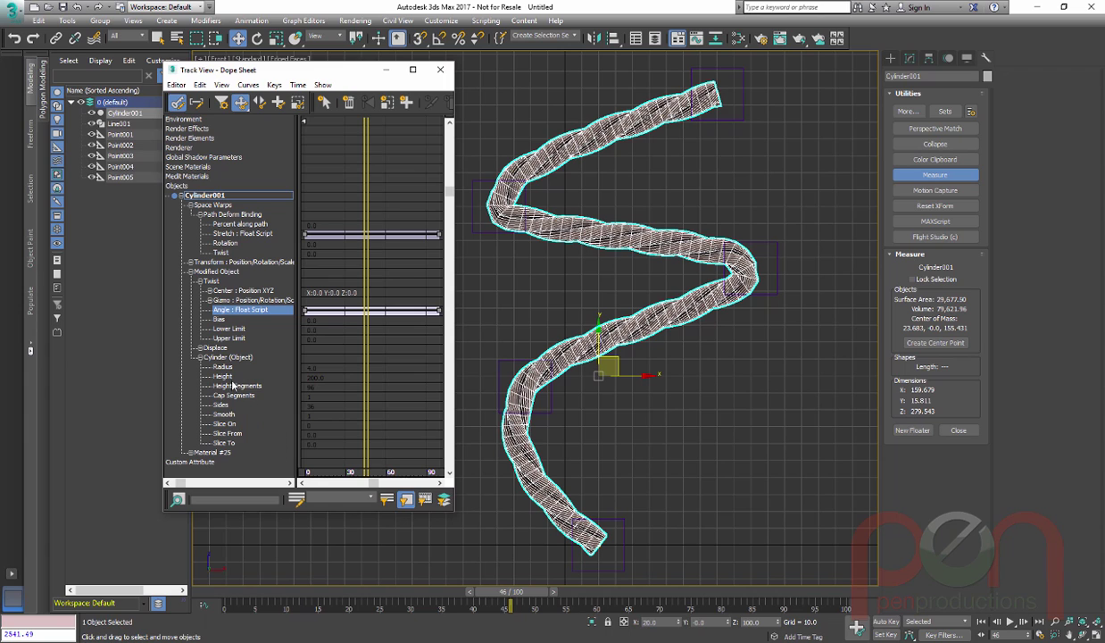
pyautogui.rightClick(236, 388)
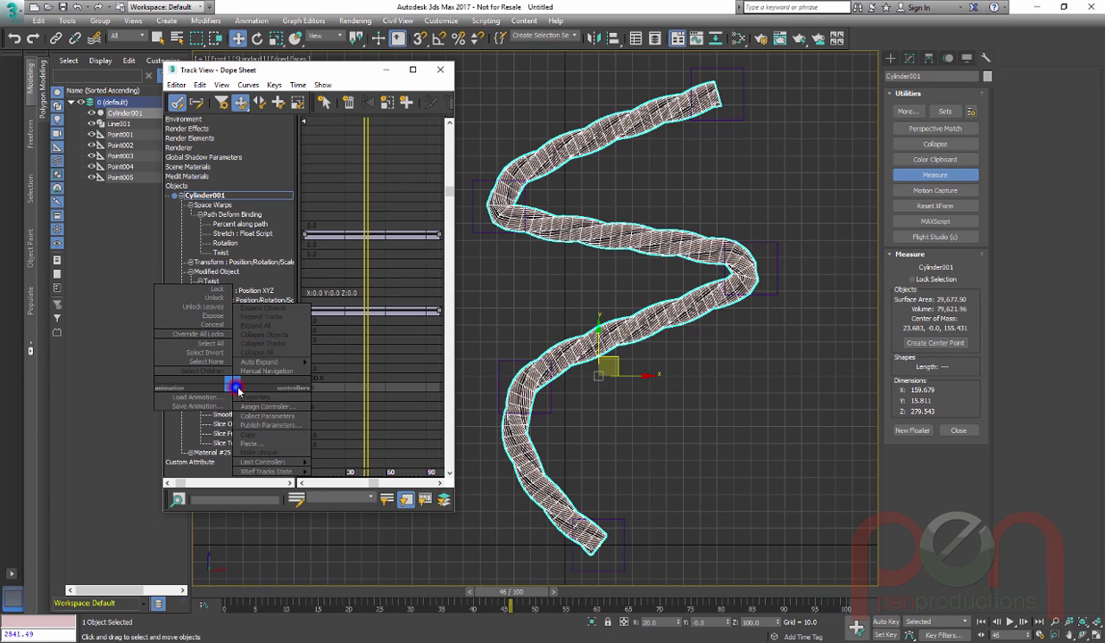
pyautogui.click(269, 444)
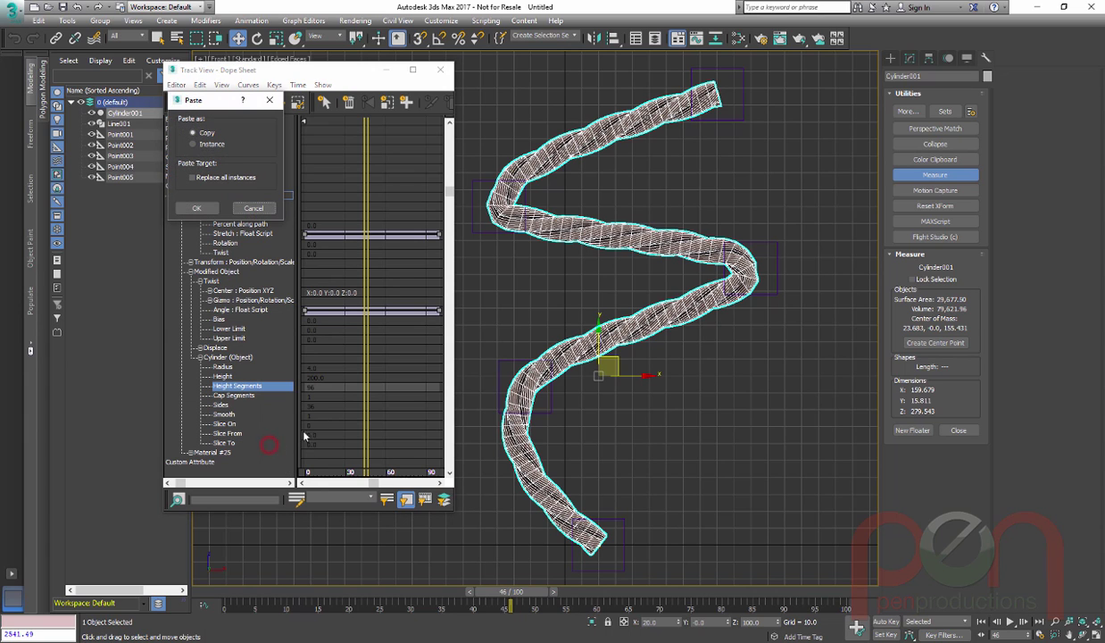
pyautogui.click(197, 208)
# - Open the Height Segments script controller, set its expression to curveLength Spline * 6, and evaluate it
pyautogui.rightClick(250, 389)
pyautogui.click(253, 379)
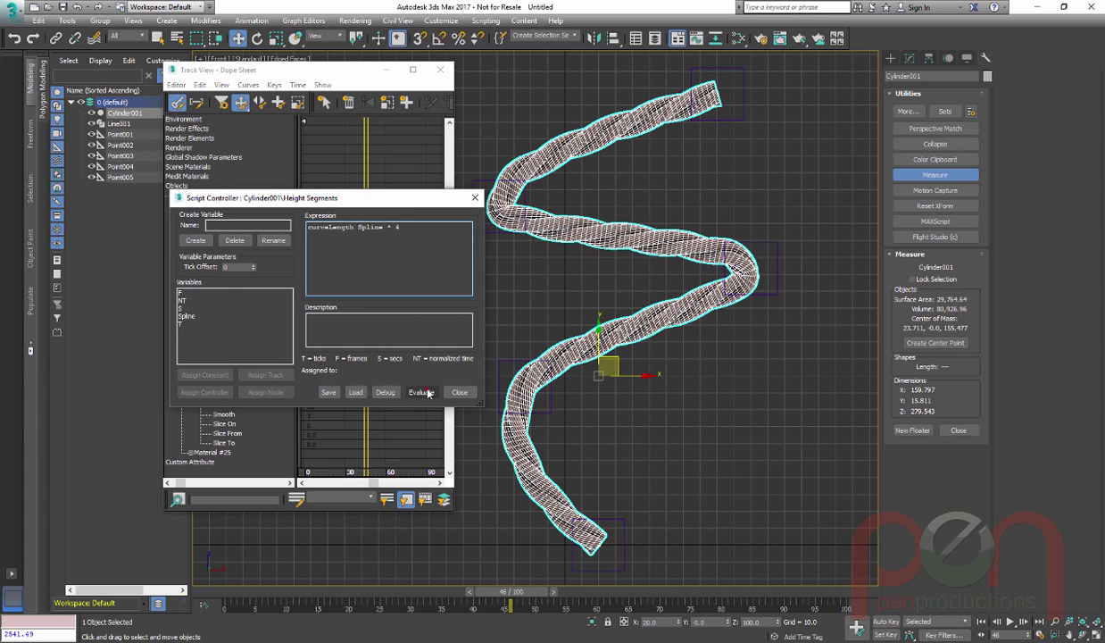
pyautogui.click(425, 392)
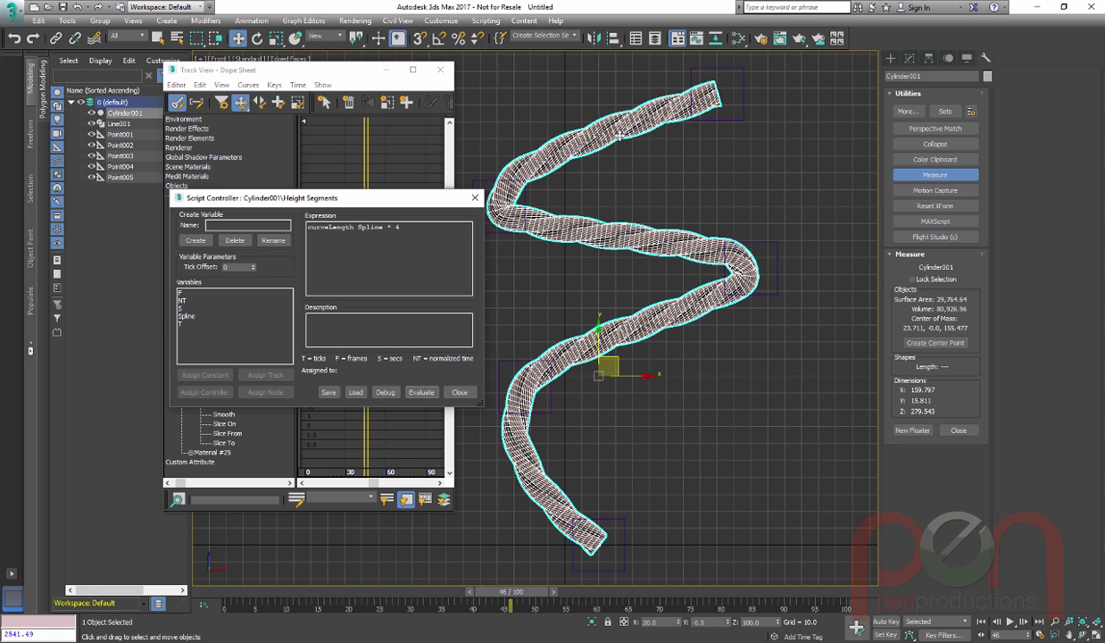
pyautogui.moveTo(613, 194); pyautogui.dragTo(665, 172, button='middle')
pyautogui.scroll(-3, 664, 170)
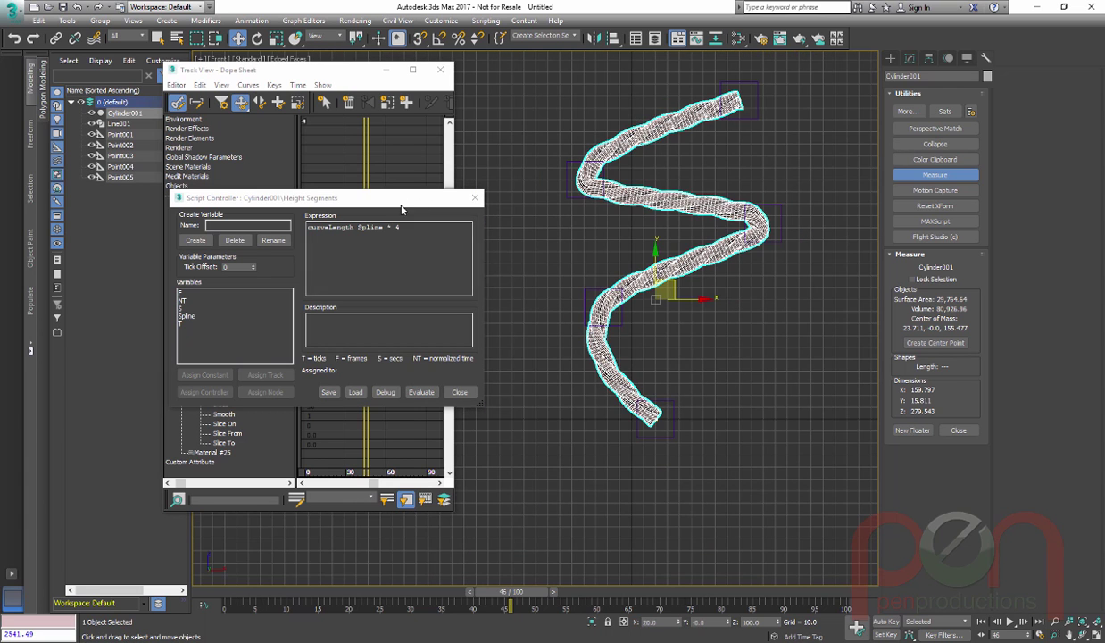
pyautogui.moveTo(407, 206); pyautogui.dragTo(385, 203)
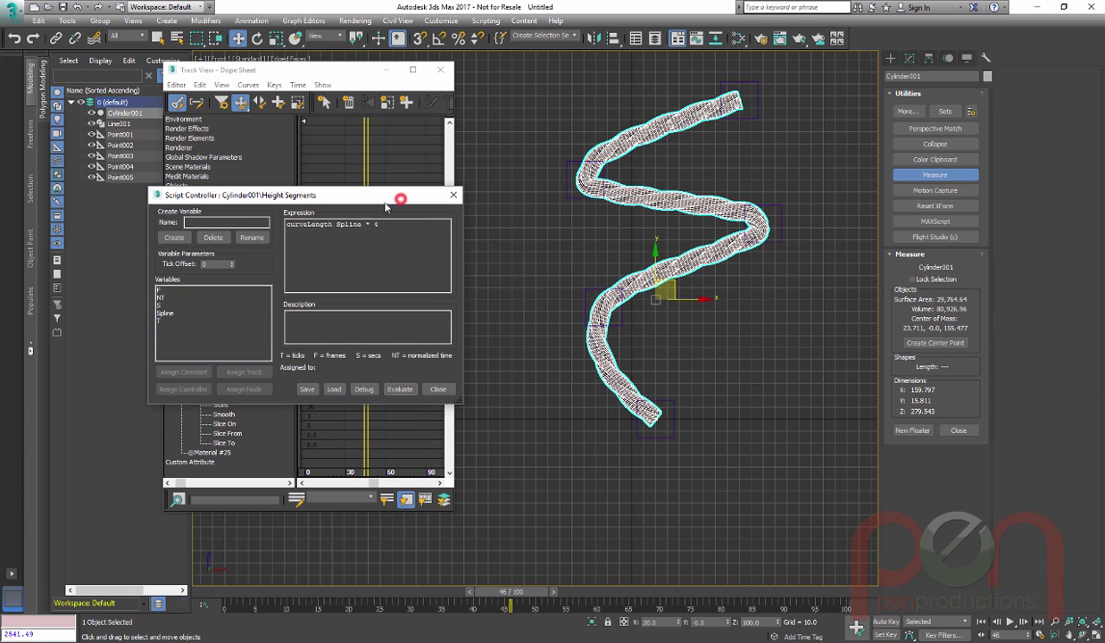
pyautogui.click(398, 389)
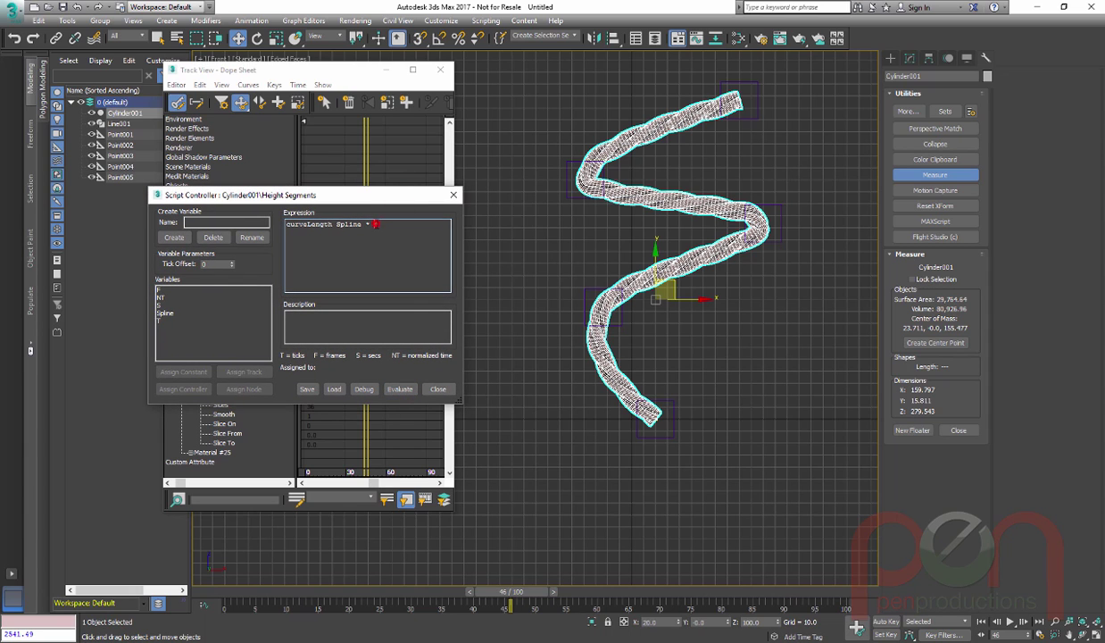
pyautogui.click(399, 388)
# - Scrub to frame 0 and on to frame 54, and test moving the top helper to check the mesh density
pyautogui.scroll(3, 601, 287)
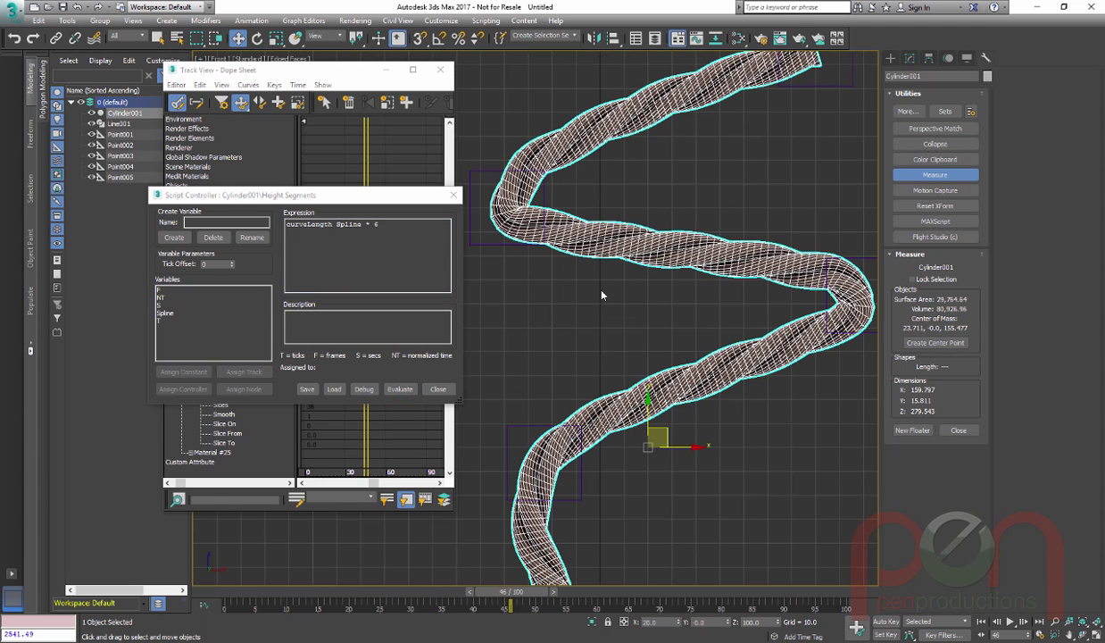
pyautogui.scroll(-5, 602, 294)
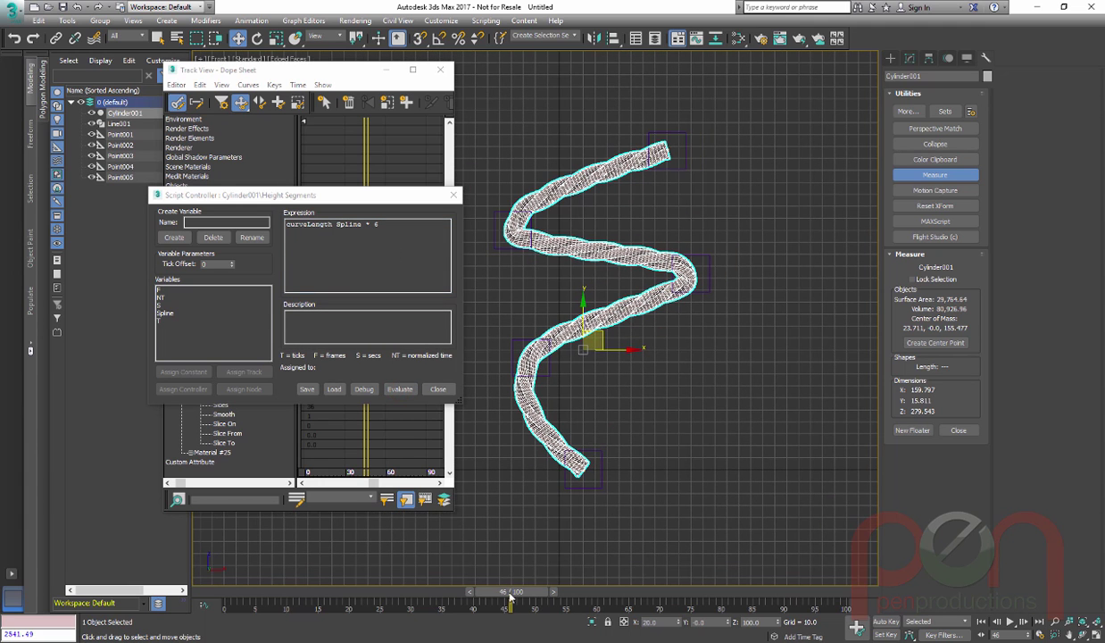
pyautogui.moveTo(510, 593); pyautogui.dragTo(225, 591)
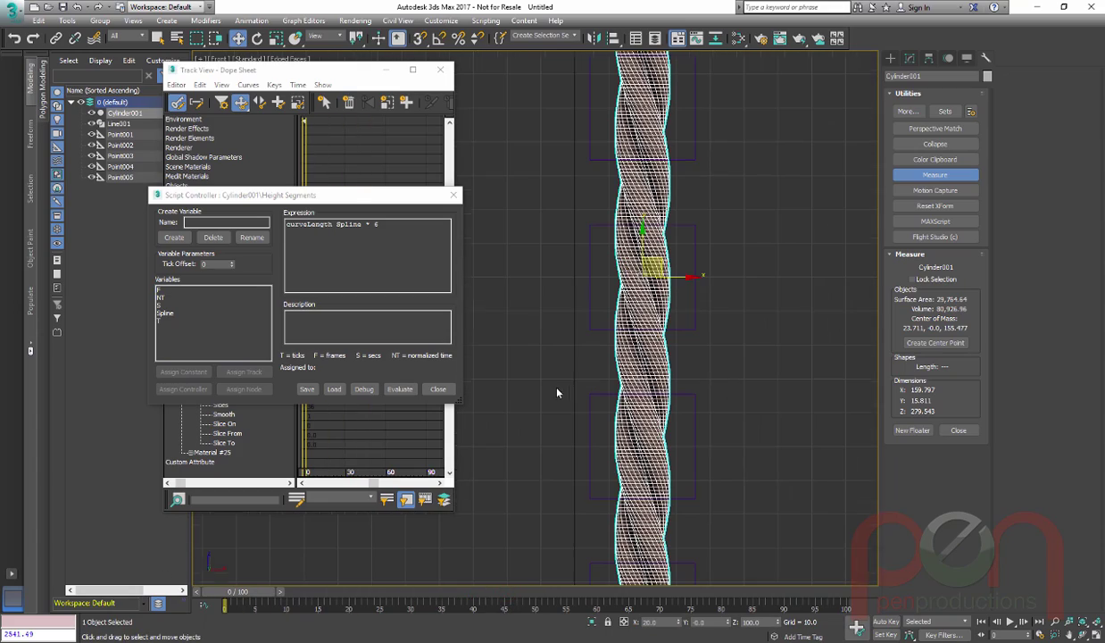
pyautogui.moveTo(241, 600); pyautogui.dragTo(564, 589)
pyautogui.scroll(-6, 681, 316)
pyautogui.moveTo(692, 235); pyautogui.dragTo(701, 196)
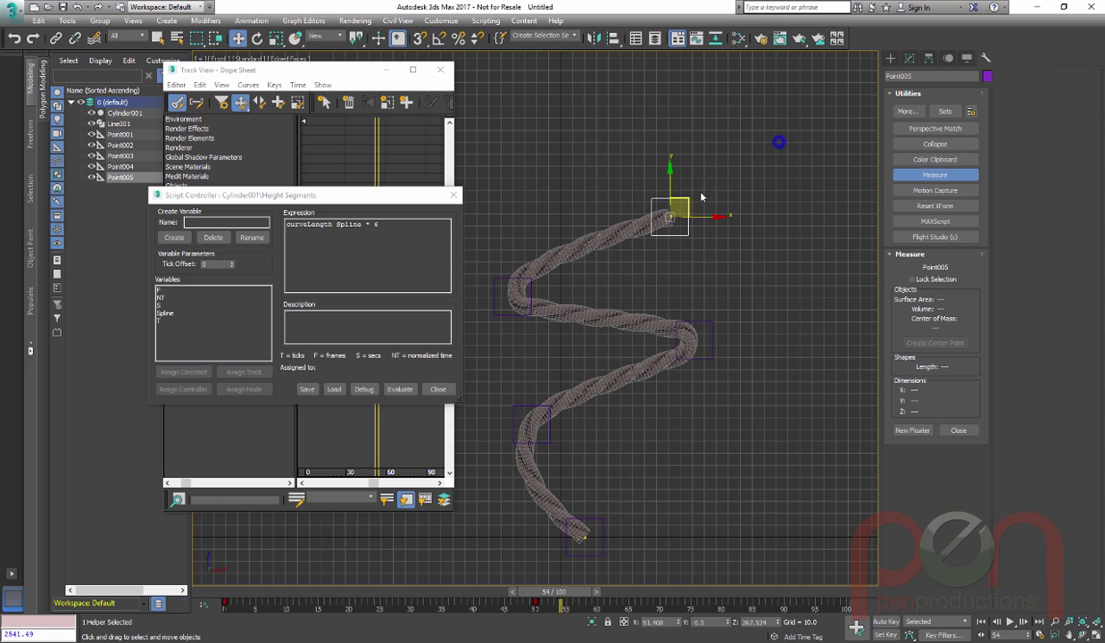
# - Select the rope and show the base Cylinder parameters in its modifier stack to check the height segments
pyautogui.click(594, 232)
pyautogui.click(909, 58)
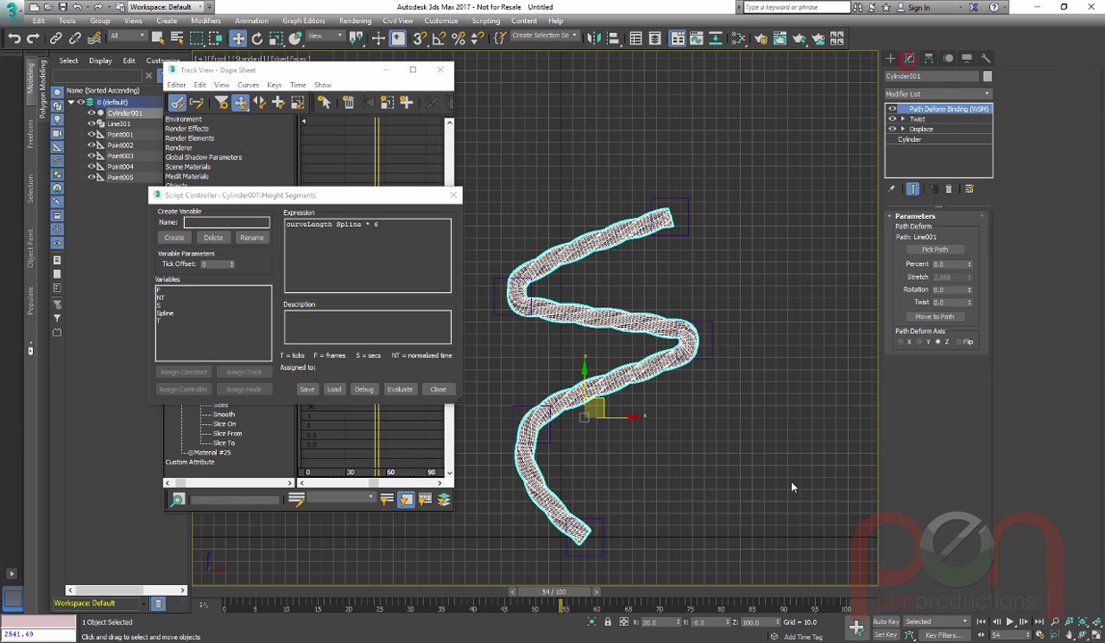
pyautogui.click(919, 140)
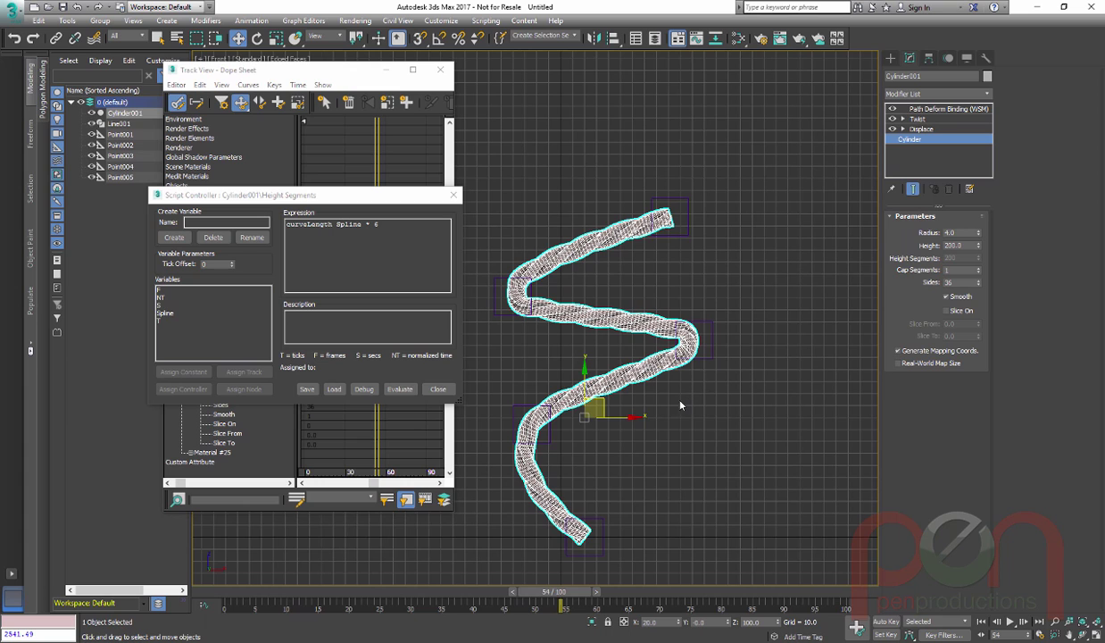
# - Close the Height Segments script controller and the Dope Sheet
pyautogui.moveTo(350, 194); pyautogui.dragTo(384, 212)
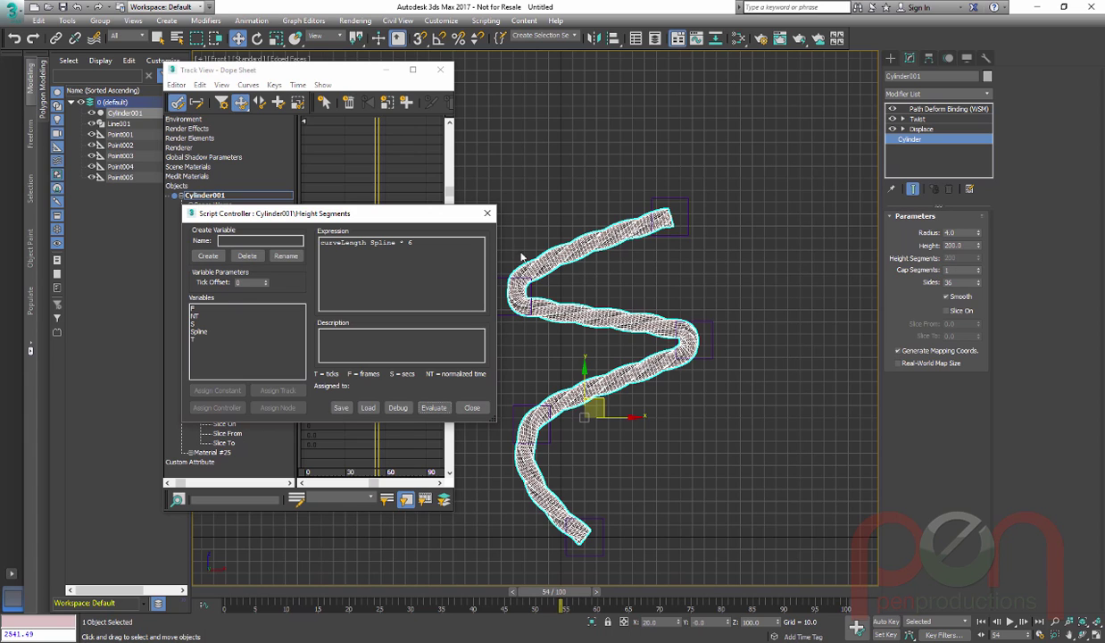
pyautogui.moveTo(435, 216); pyautogui.dragTo(433, 229)
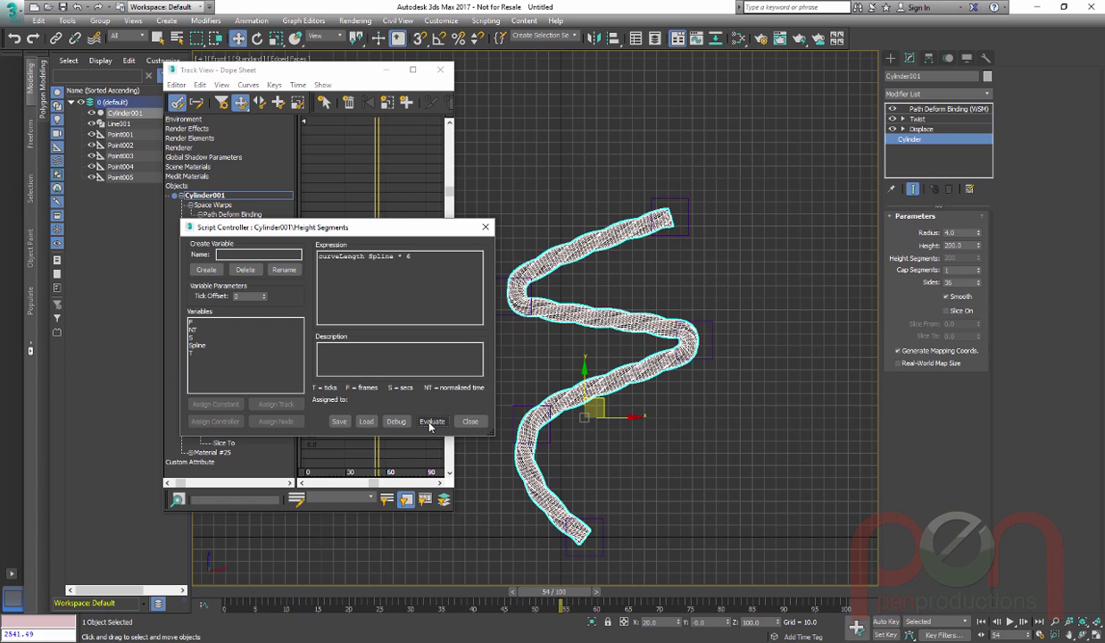
pyautogui.moveTo(402, 228); pyautogui.dragTo(400, 234)
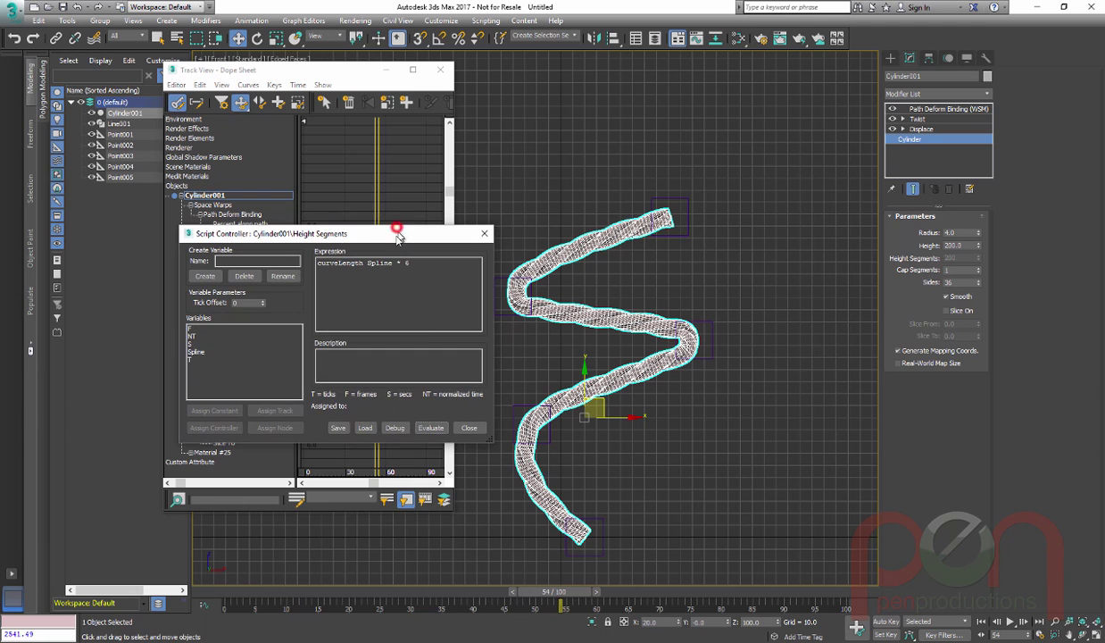
pyautogui.click(468, 429)
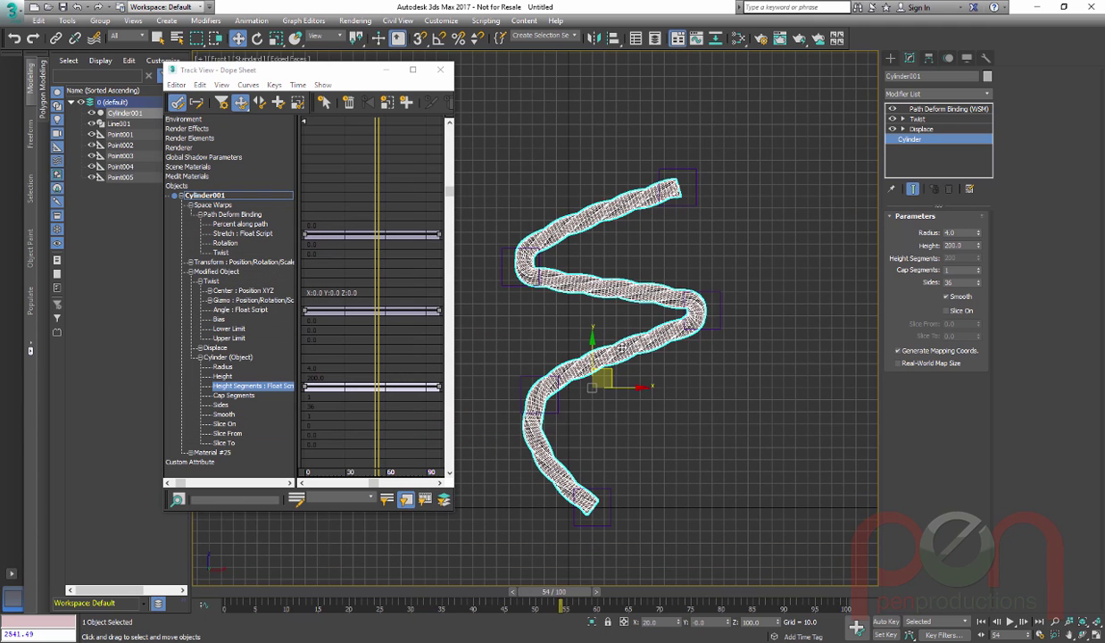
pyautogui.click(441, 73)
pyautogui.moveTo(618, 290); pyautogui.dragTo(601, 264, button='middle')
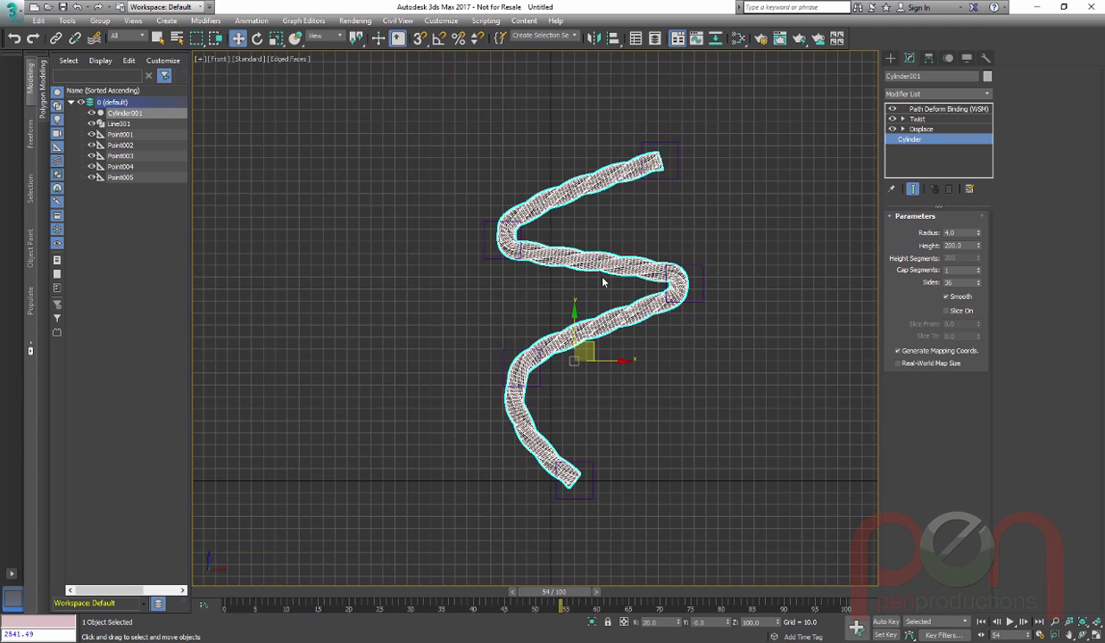
# - Turn off the edged-faces display, deselect the rope and scrub the timeline back to frame 0
pyautogui.press('F4')
pyautogui.moveTo(662, 389); pyautogui.dragTo(604, 369, button='middle')
pyautogui.click(596, 369)
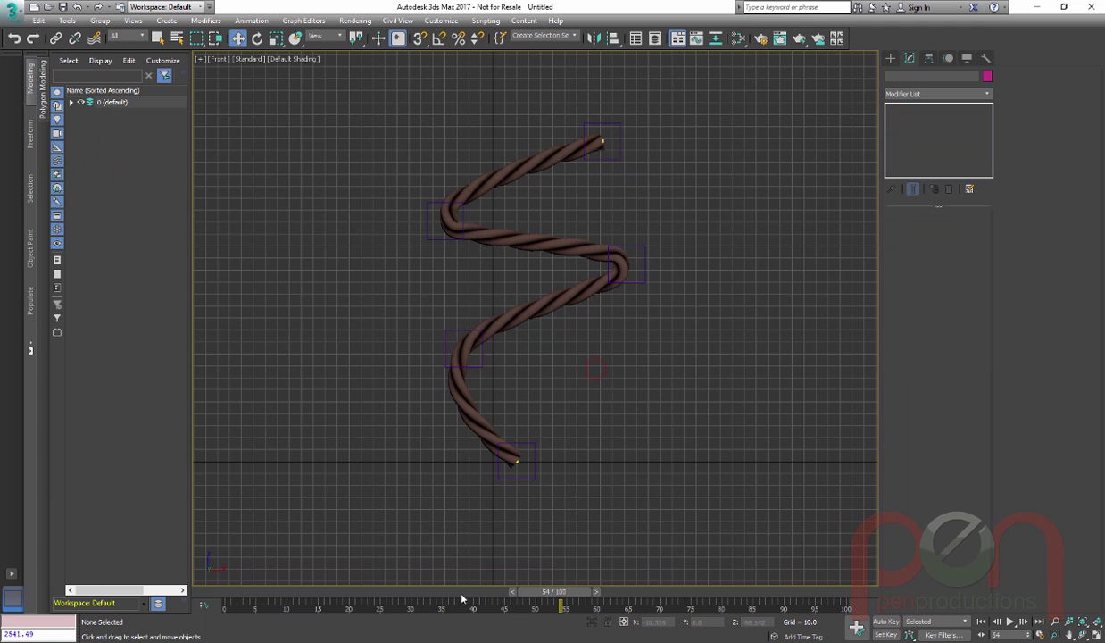
pyautogui.moveTo(549, 596); pyautogui.dragTo(176, 539)
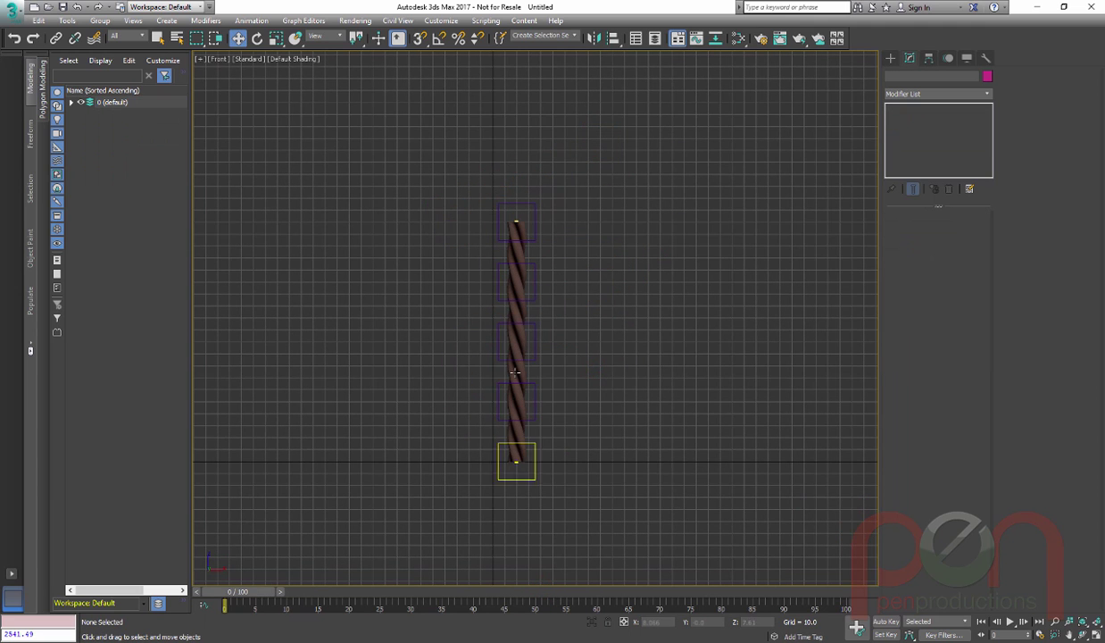
# - Try moving the middle point helper sideways along X to test how the straight rope bends
pyautogui.moveTo(538, 333); pyautogui.dragTo(533, 308, button='middle')
pyautogui.scroll(-1, 530, 308)
pyautogui.moveTo(533, 306)
pyautogui.mouseDown()
pyautogui.moveTo(607, 304)
pyautogui.moveTo(537, 313)
pyautogui.mouseUp()
pyautogui.scroll(8, 512, 298)
pyautogui.scroll(-7, 511, 297)
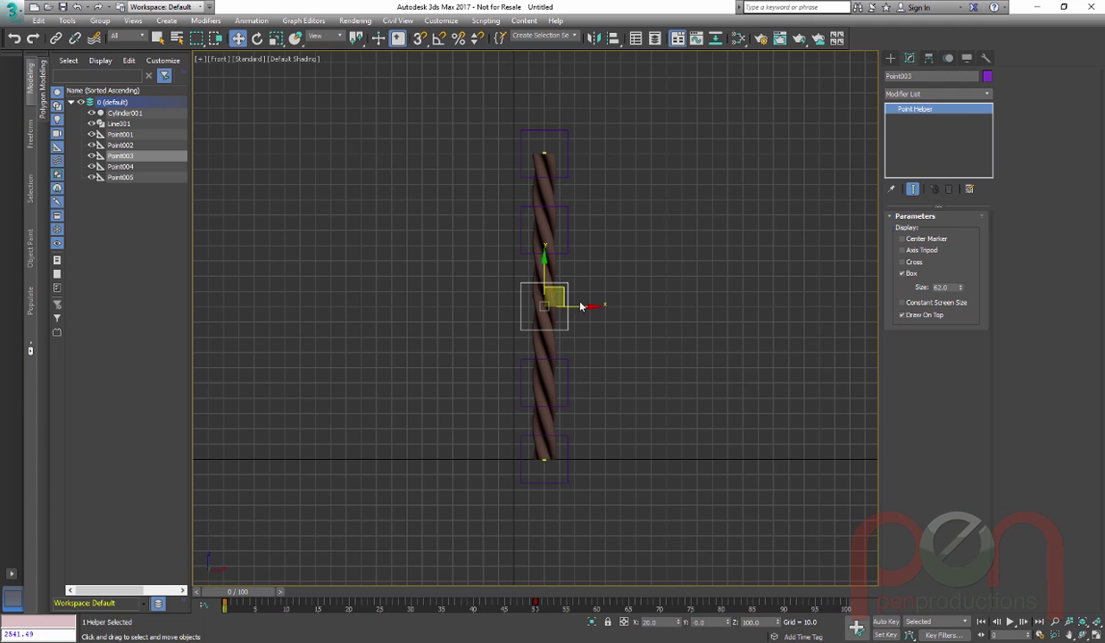
pyautogui.moveTo(562, 289); pyautogui.dragTo(667, 305)
pyautogui.rightClick(667, 304)
# - Move the top helper to about X -127, Z 396, and spread the three middle helpers to bend the rope into an S-curve
pyautogui.scroll(-3, 630, 234)
pyautogui.moveTo(640, 220); pyautogui.dragTo(604, 297, button='middle')
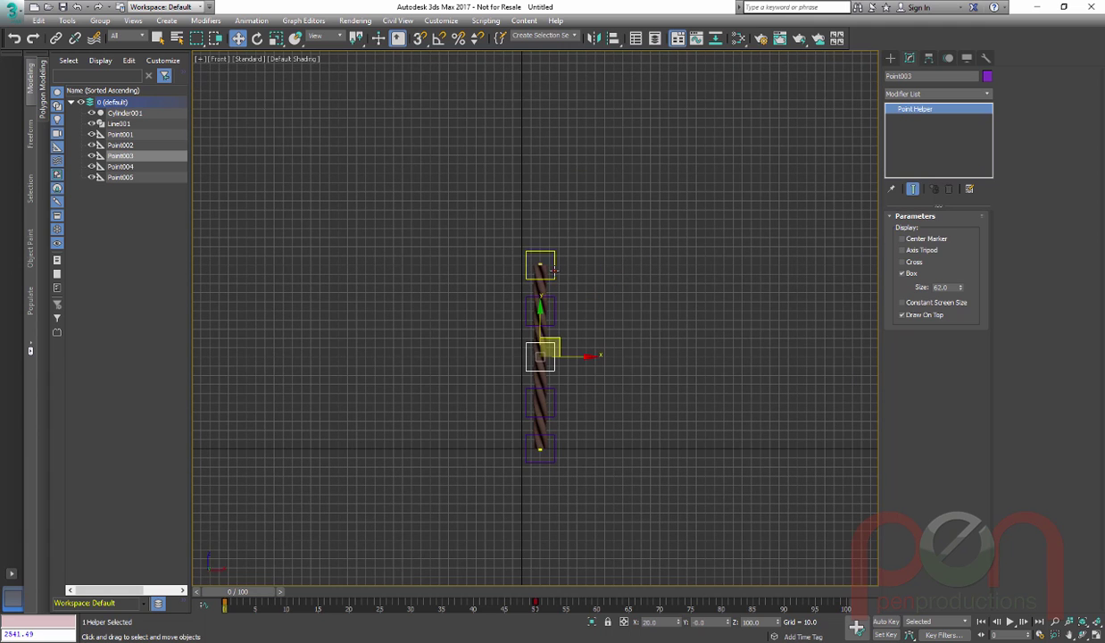
pyautogui.moveTo(554, 270); pyautogui.dragTo(421, 89)
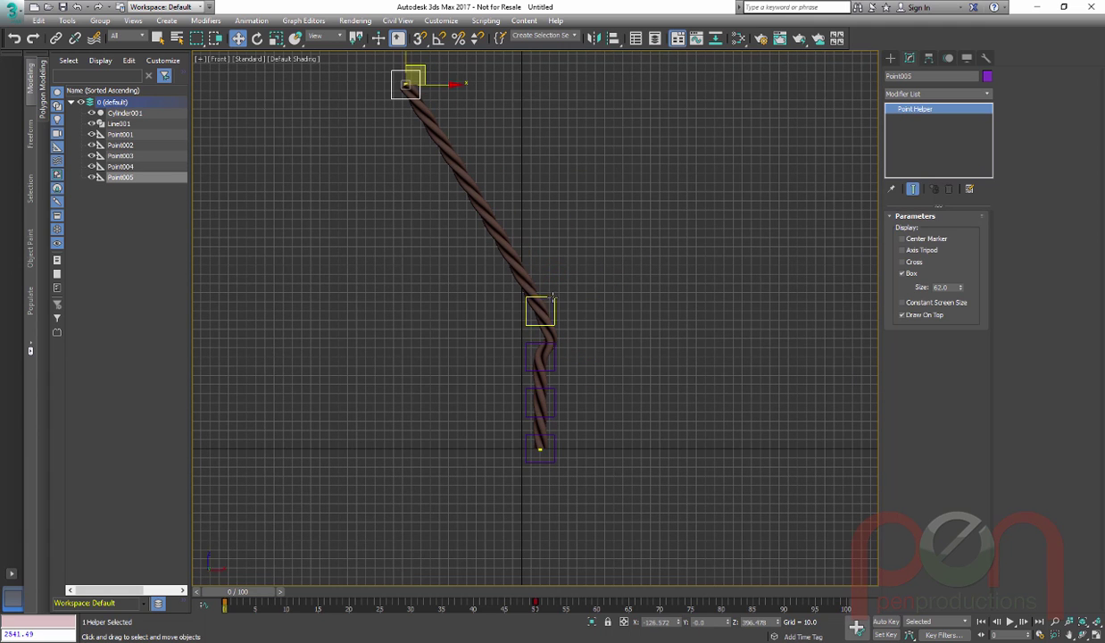
pyautogui.moveTo(553, 297); pyautogui.dragTo(579, 150)
pyautogui.moveTo(557, 348); pyautogui.dragTo(616, 281)
pyautogui.moveTo(553, 407); pyautogui.dragTo(536, 356)
pyautogui.moveTo(610, 304); pyautogui.dragTo(617, 278)
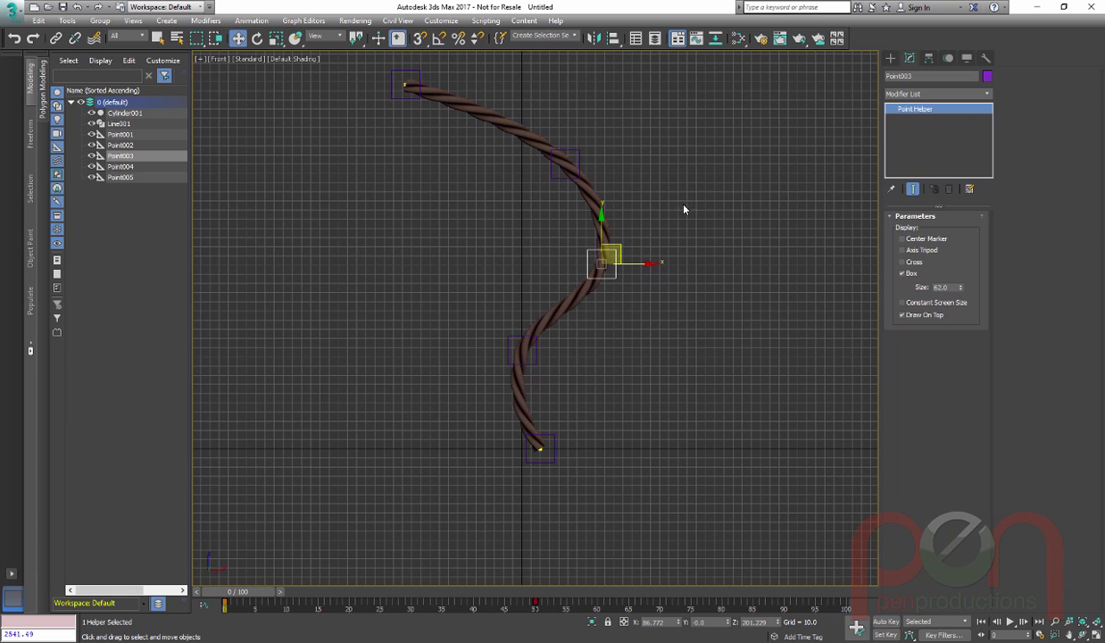
# - Smooth the rope's upper bend by moving Point004 up and outward and repositioning Point003 at about X 86, Z 206
pyautogui.moveTo(622, 238); pyautogui.dragTo(629, 225)
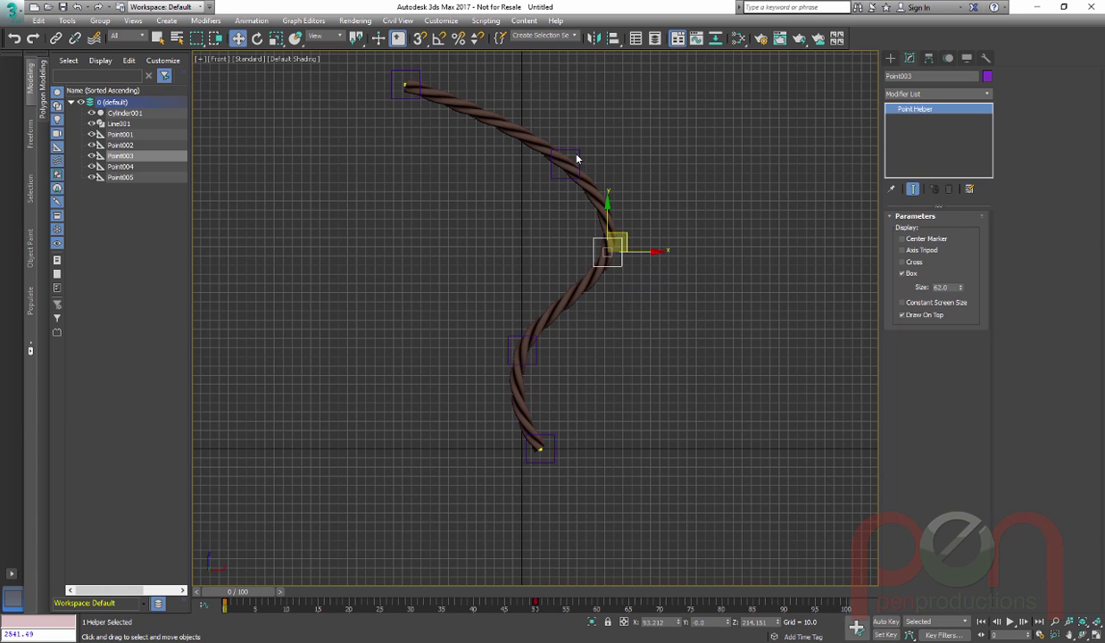
pyautogui.moveTo(576, 146); pyautogui.dragTo(598, 113)
pyautogui.moveTo(620, 260)
pyautogui.mouseDown()
pyautogui.moveTo(617, 239)
pyautogui.moveTo(614, 268)
pyautogui.mouseUp()
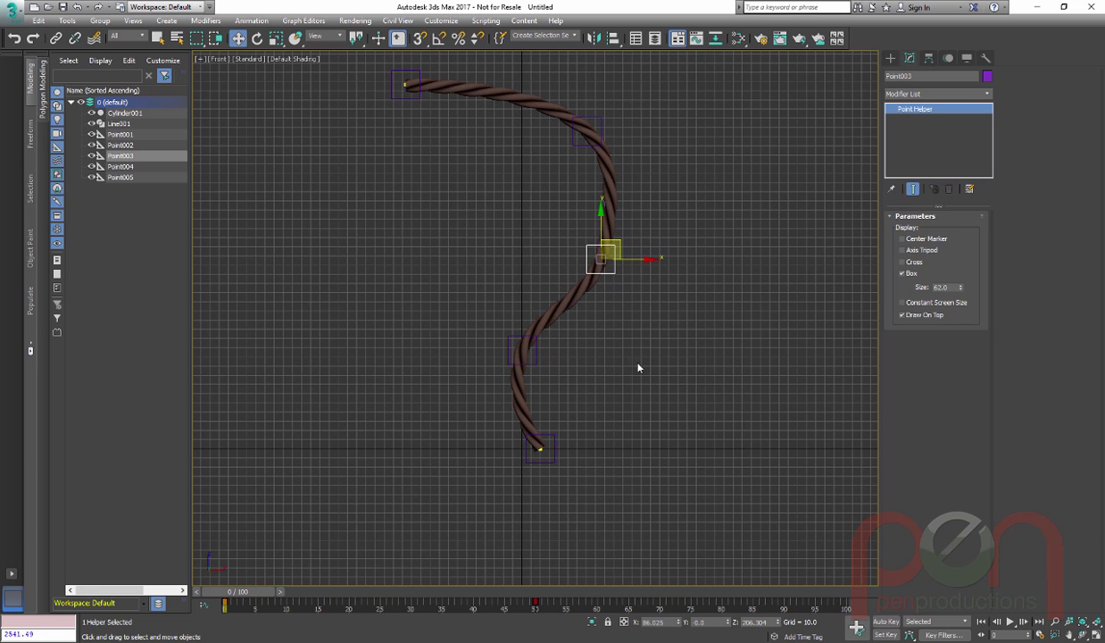
# - Move the bottom helper Point001 down and outward to about X -27, Z -29 to stretch the rope's lower end
pyautogui.moveTo(603, 393); pyautogui.dragTo(616, 408, button='middle')
pyautogui.click(553, 459)
pyautogui.moveTo(562, 457); pyautogui.dragTo(541, 486)
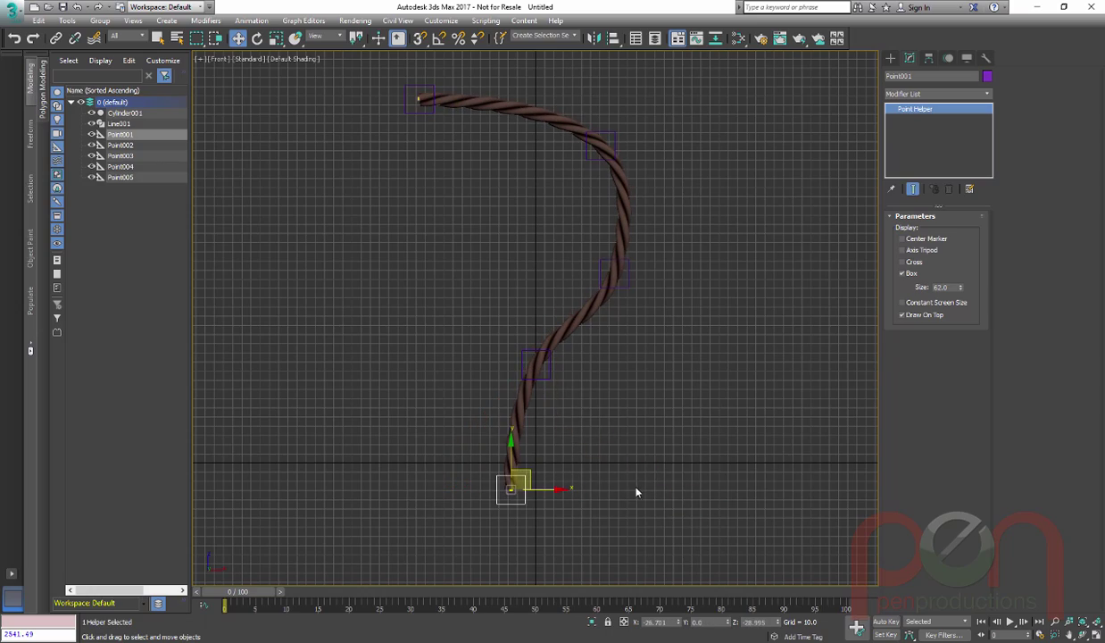